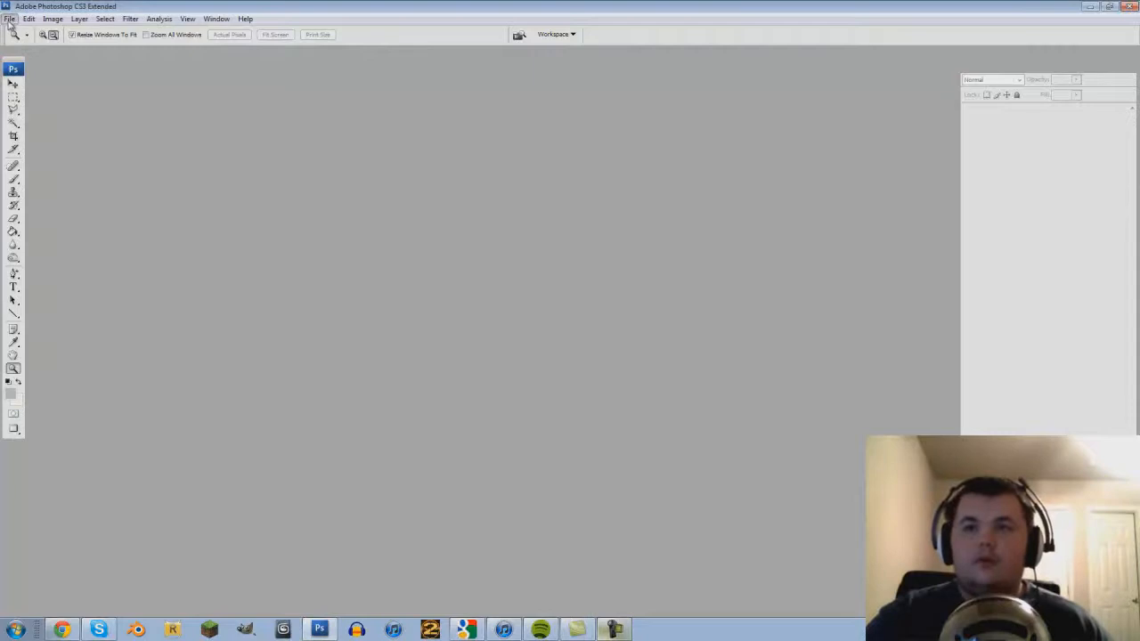
# Create a 1920 × 1080 px document with a white background, convert its background layer to a smart object and rasterize it.
pyautogui.click(12, 32)
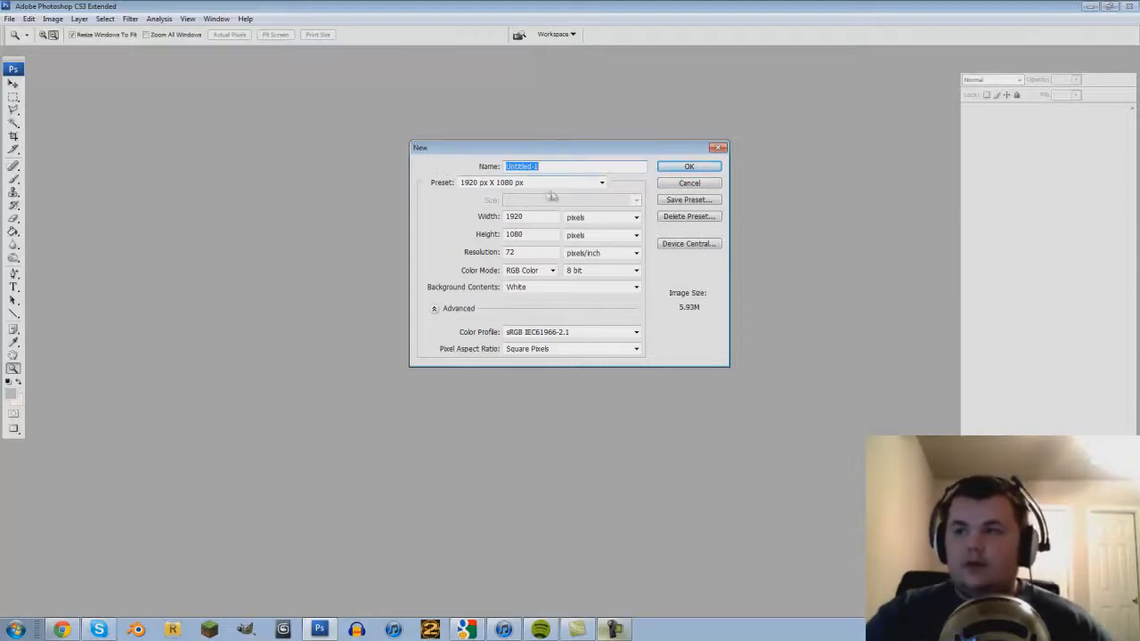
pyautogui.click(691, 169)
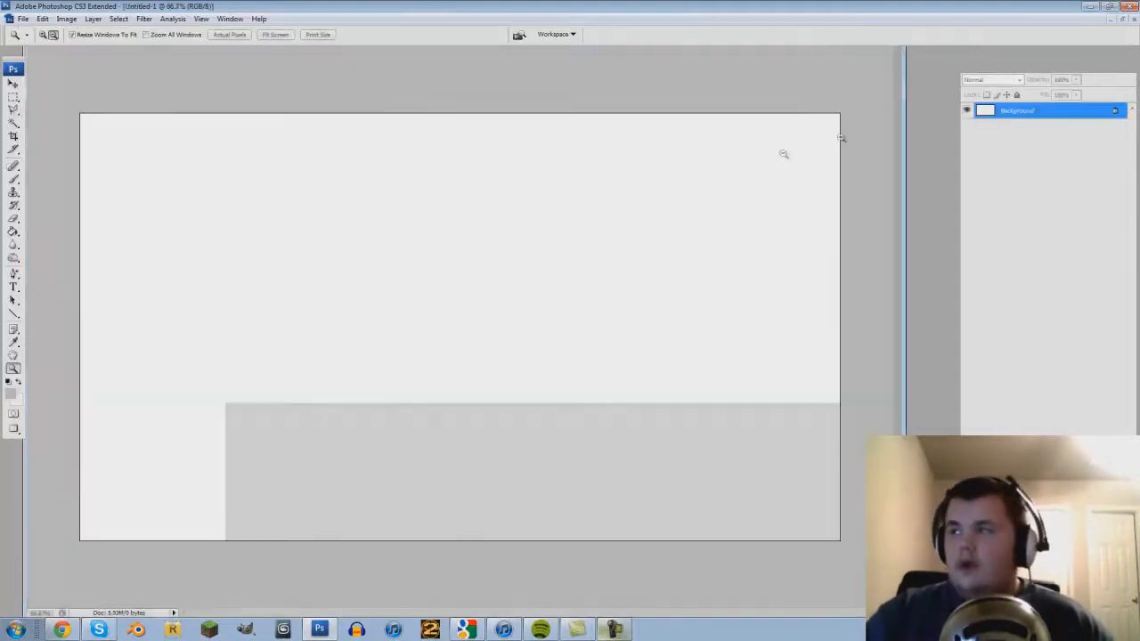
pyautogui.rightClick(1024, 112)
pyautogui.click(1035, 167)
pyautogui.rightClick(1024, 112)
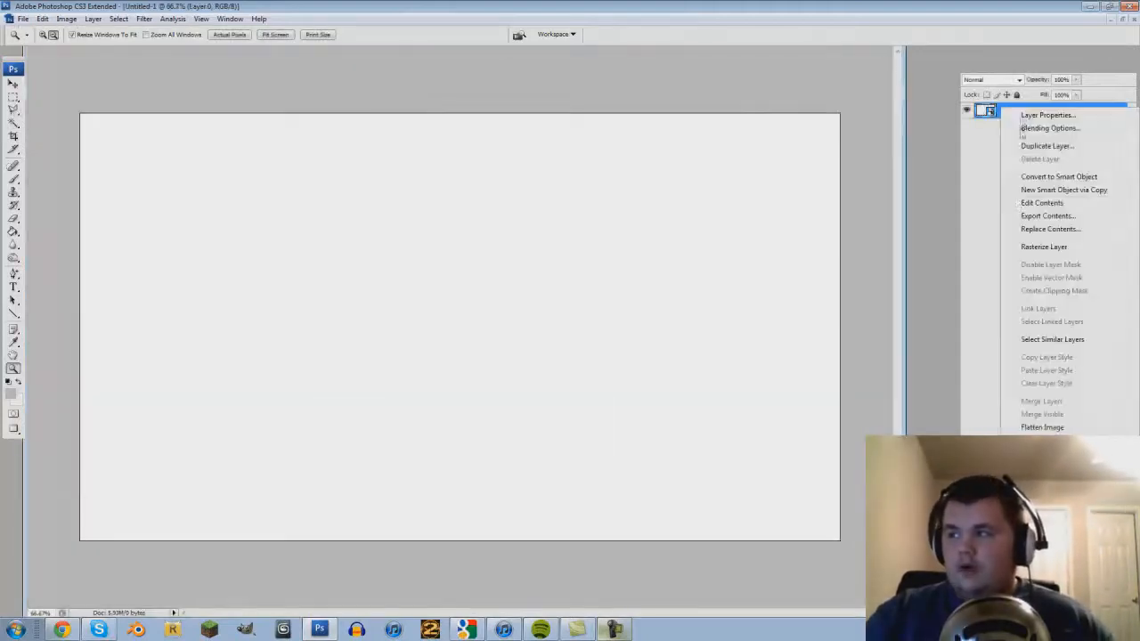
pyautogui.click(1024, 246)
# Clear the entire canvas of the rasterized layer to transparency and remove the selection.
pyautogui.click(118, 18)
pyautogui.click(124, 40)
pyautogui.press('Delete')
pyautogui.click(13, 96)
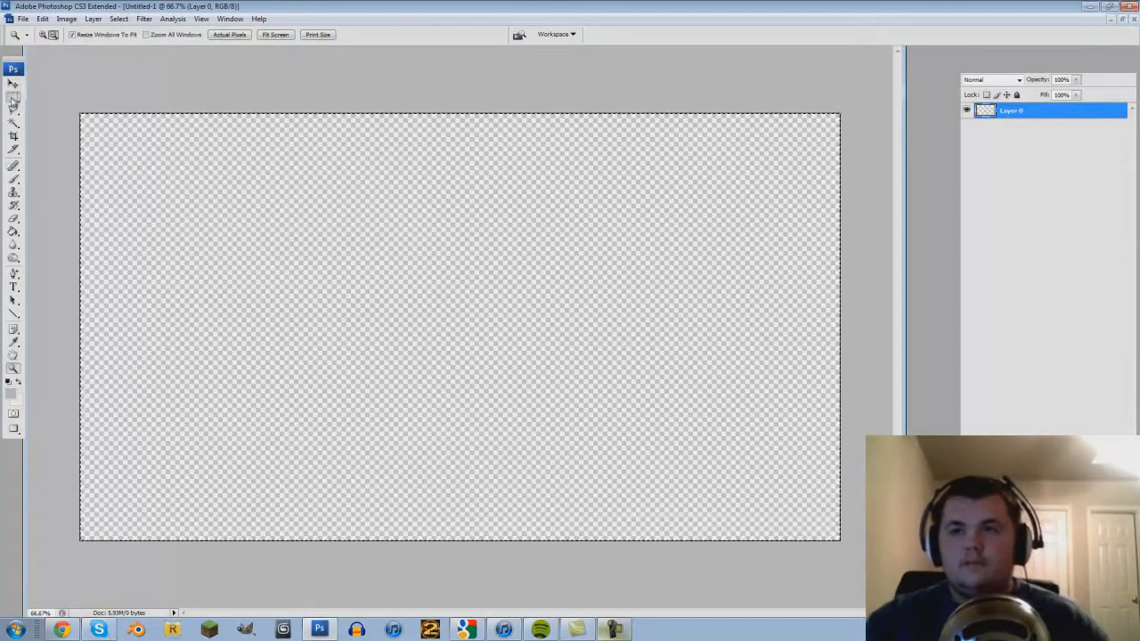
pyautogui.click(120, 82)
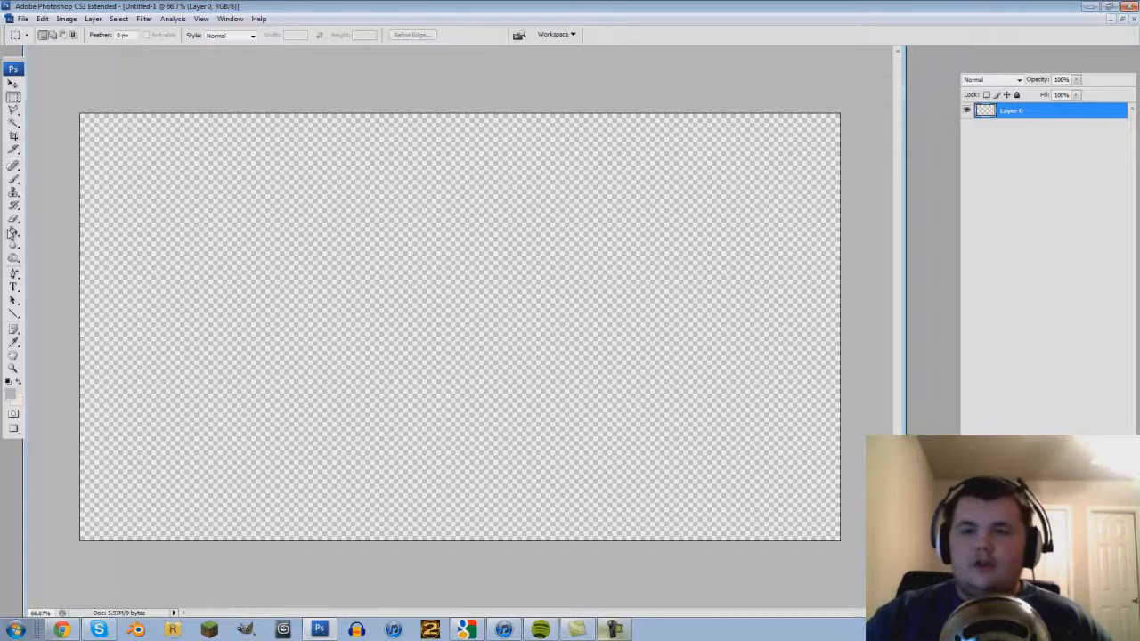
# Fill the empty layer with the light gray foreground color using the Paint Bucket.
pyautogui.click(13, 368)
pyautogui.click(275, 34)
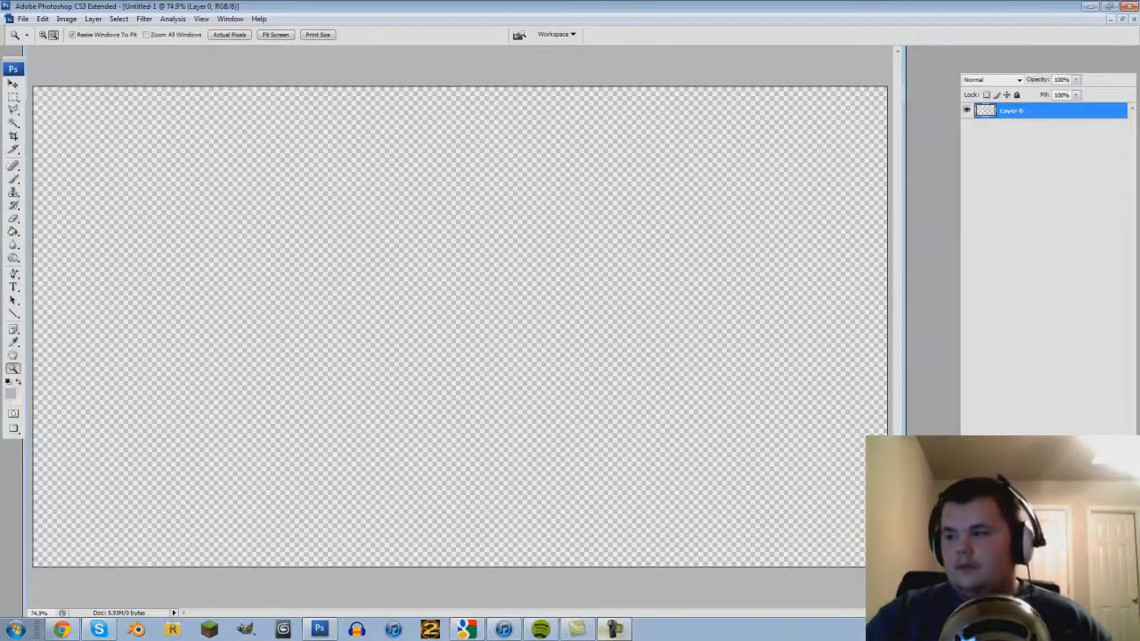
pyautogui.click(13, 232)
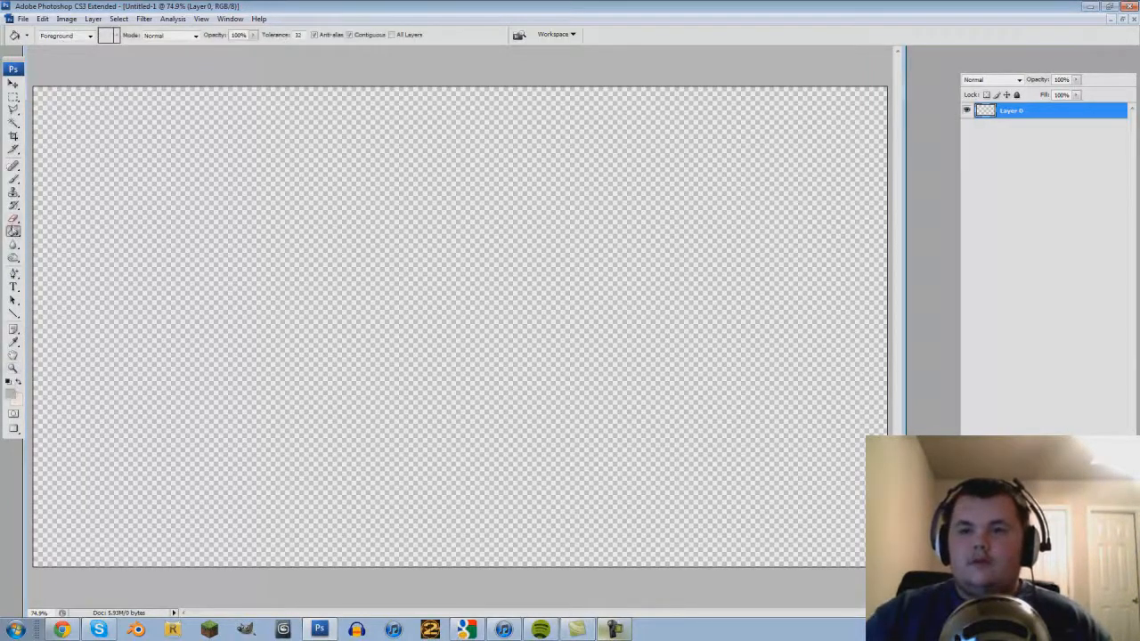
pyautogui.click(158, 340)
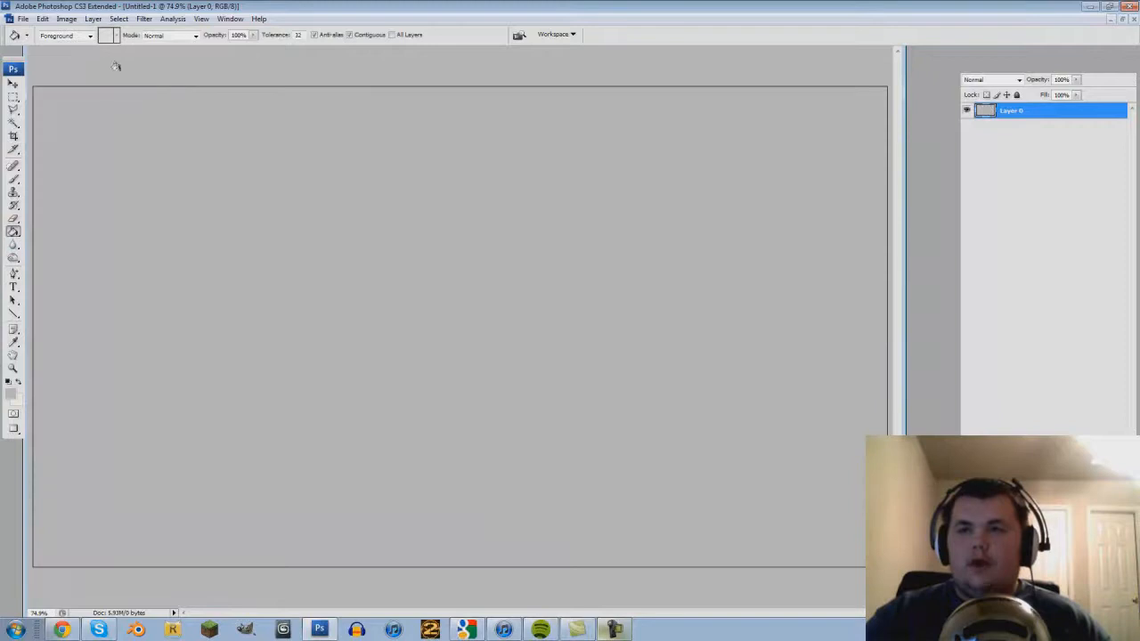
# Add an inner shadow to the gray layer: Normal blend mode, 100% opacity, distance 0, choke 30%, size 237 px, Global Light off.
pyautogui.click(93, 19)
pyautogui.moveTo(109, 82)
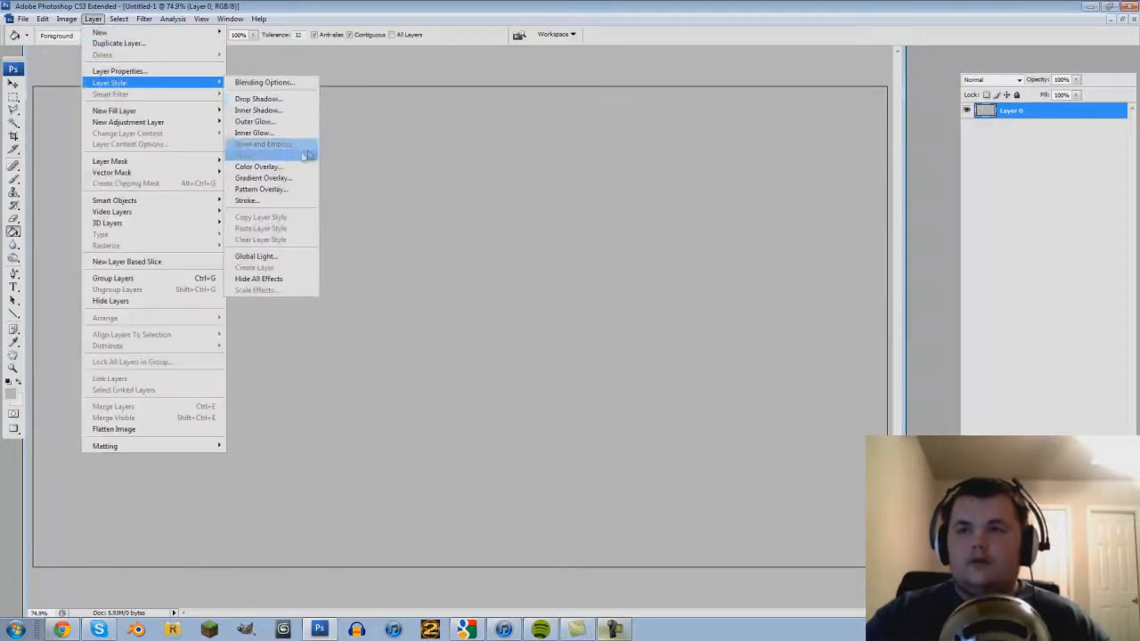
pyautogui.click(261, 110)
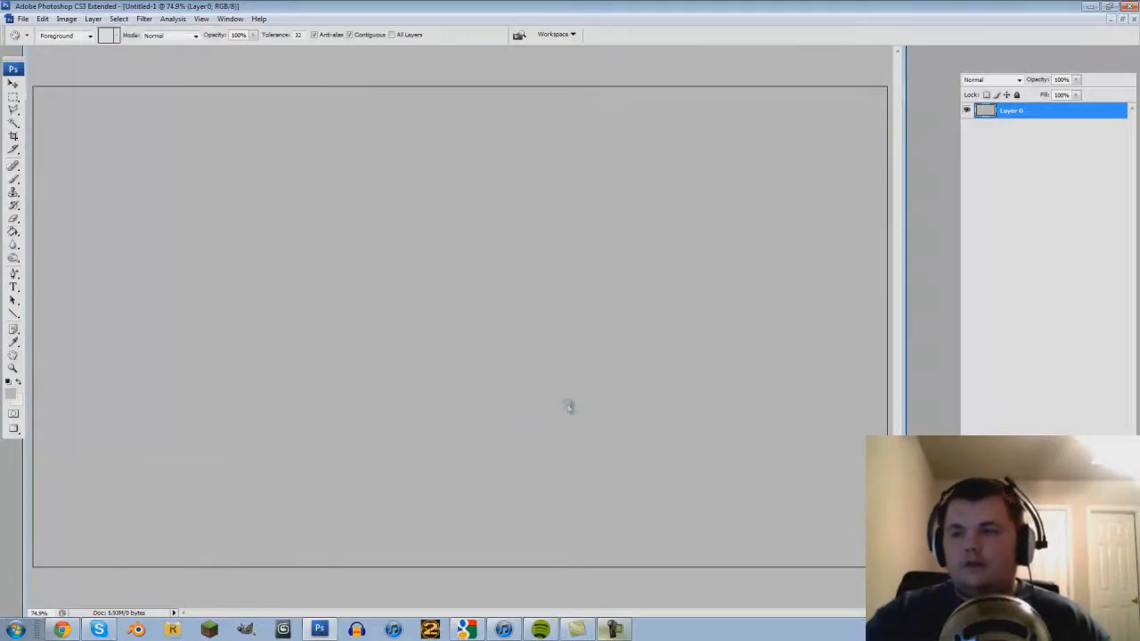
pyautogui.click(530, 192)
pyautogui.click(523, 196)
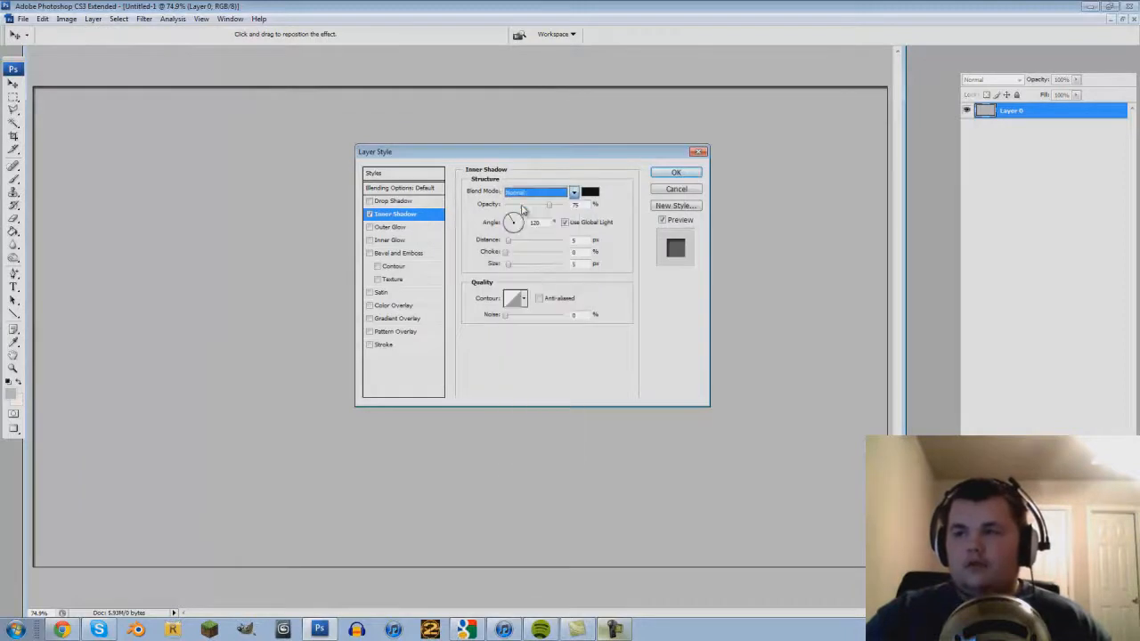
pyautogui.moveTo(507, 240); pyautogui.dragTo(561, 272)
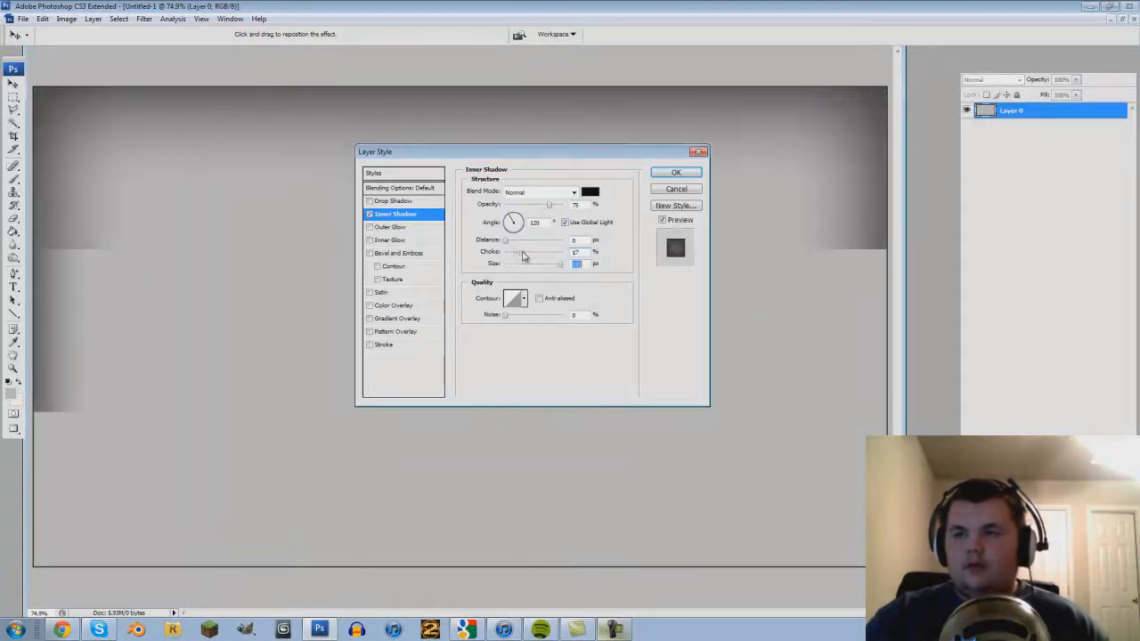
pyautogui.click(524, 256)
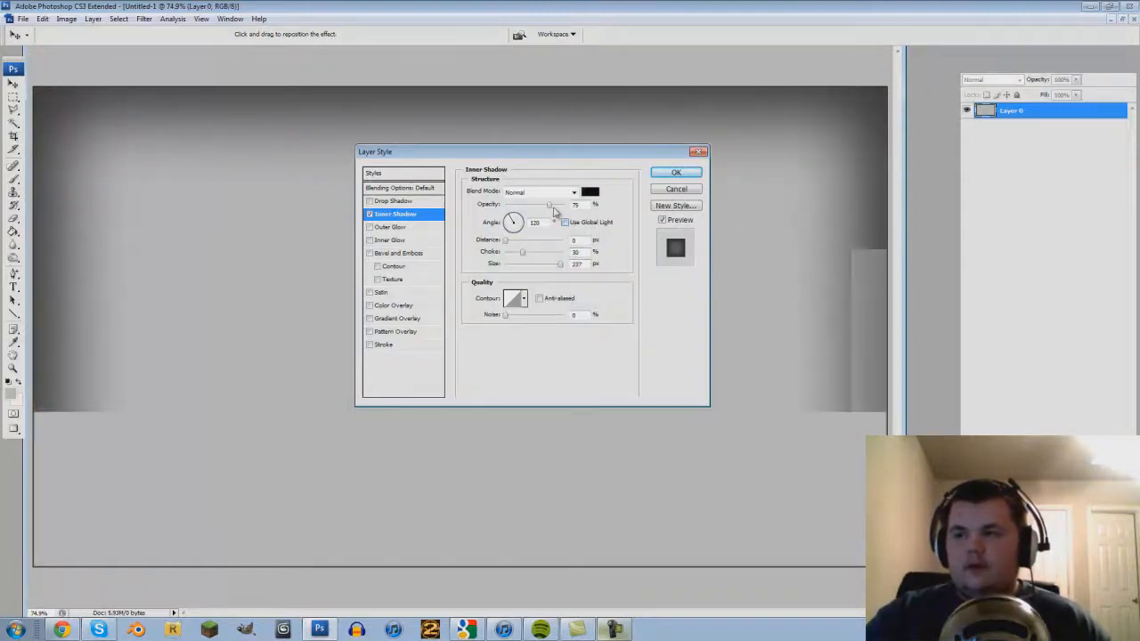
pyautogui.moveTo(550, 207); pyautogui.dragTo(562, 207)
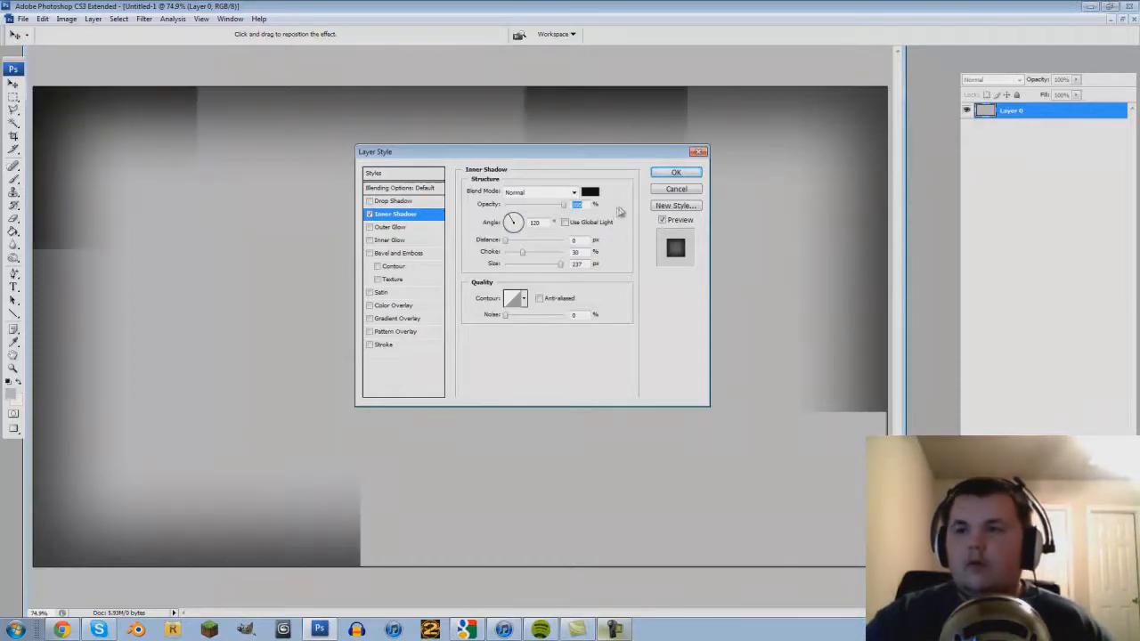
# Add a reversed radial gradient overlay to the layer at 150% scale with slightly reduced opacity.
pyautogui.click(395, 318)
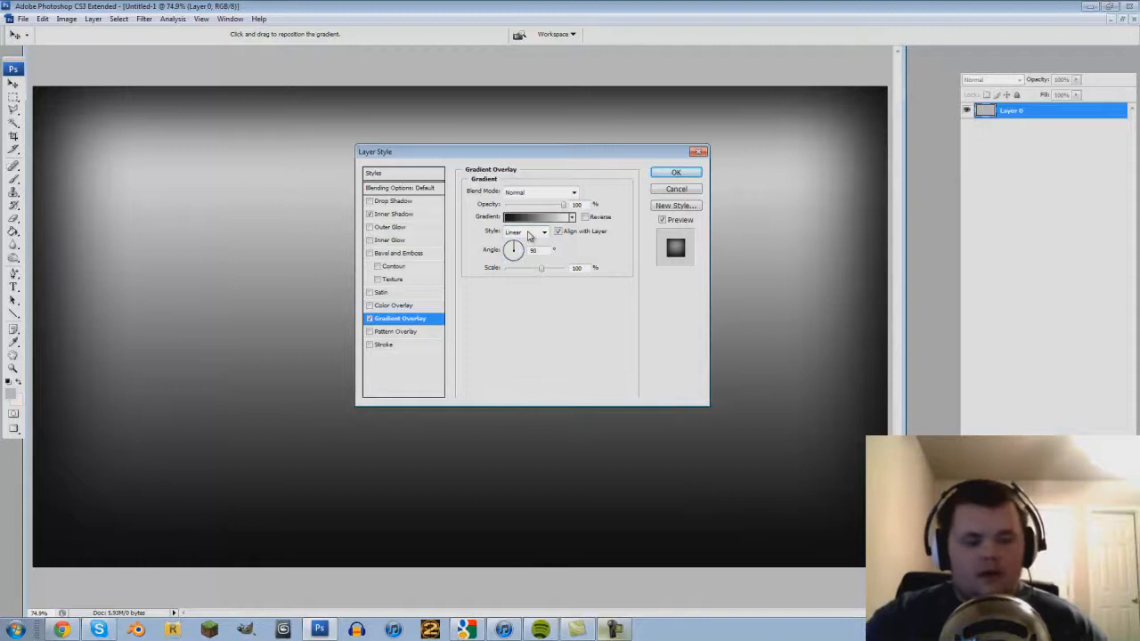
pyautogui.click(529, 233)
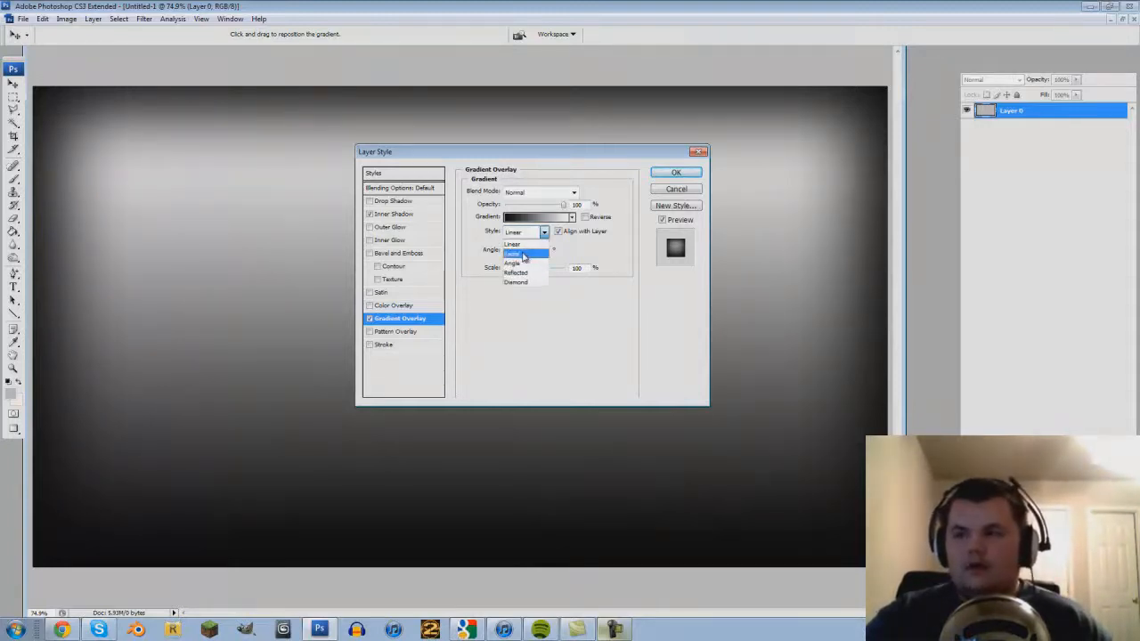
pyautogui.click(522, 256)
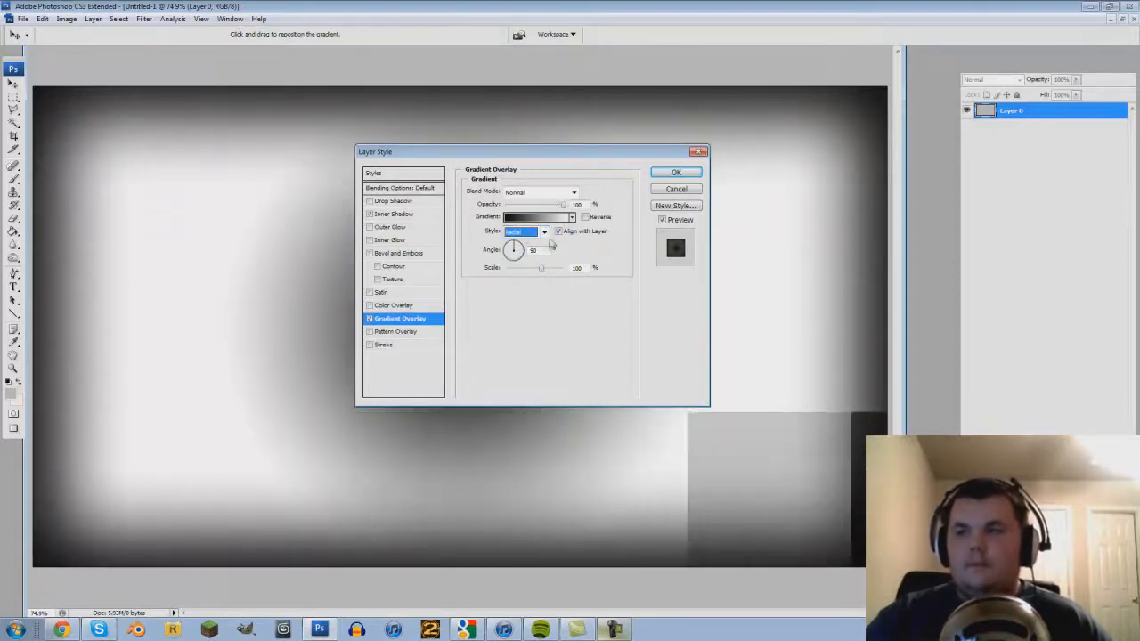
pyautogui.click(584, 219)
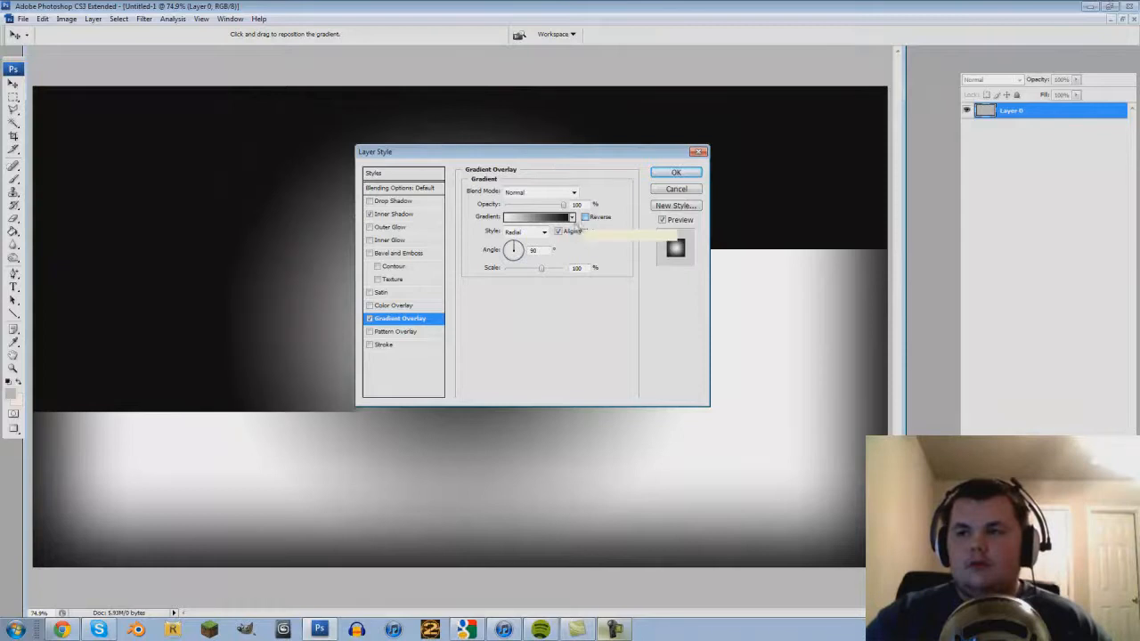
pyautogui.moveTo(540, 271); pyautogui.dragTo(563, 273)
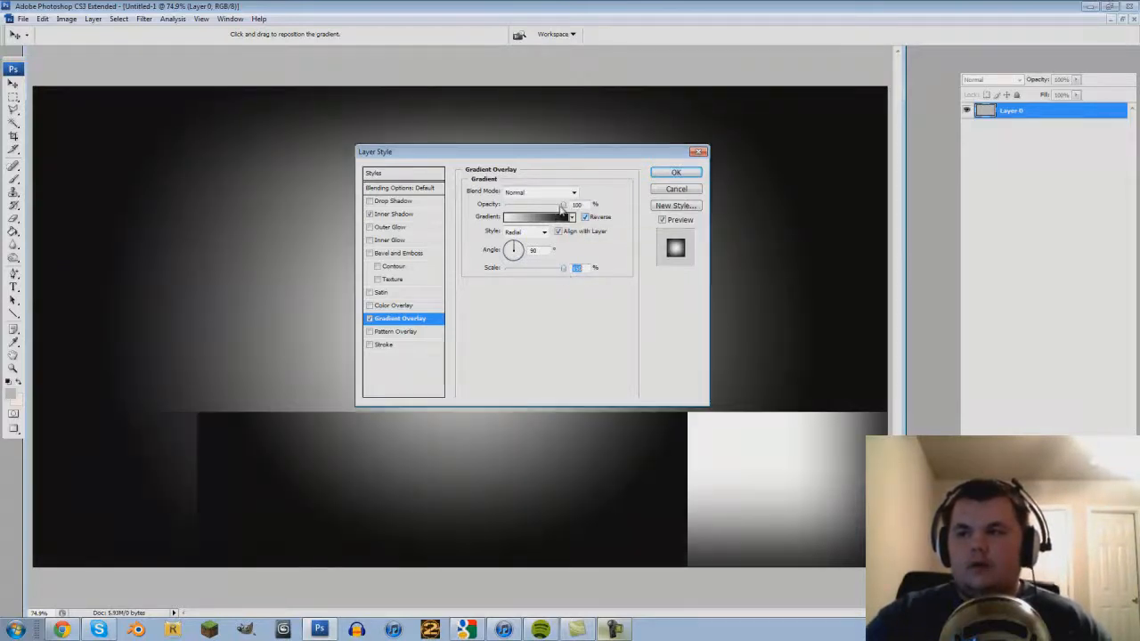
pyautogui.moveTo(563, 205); pyautogui.dragTo(558, 210)
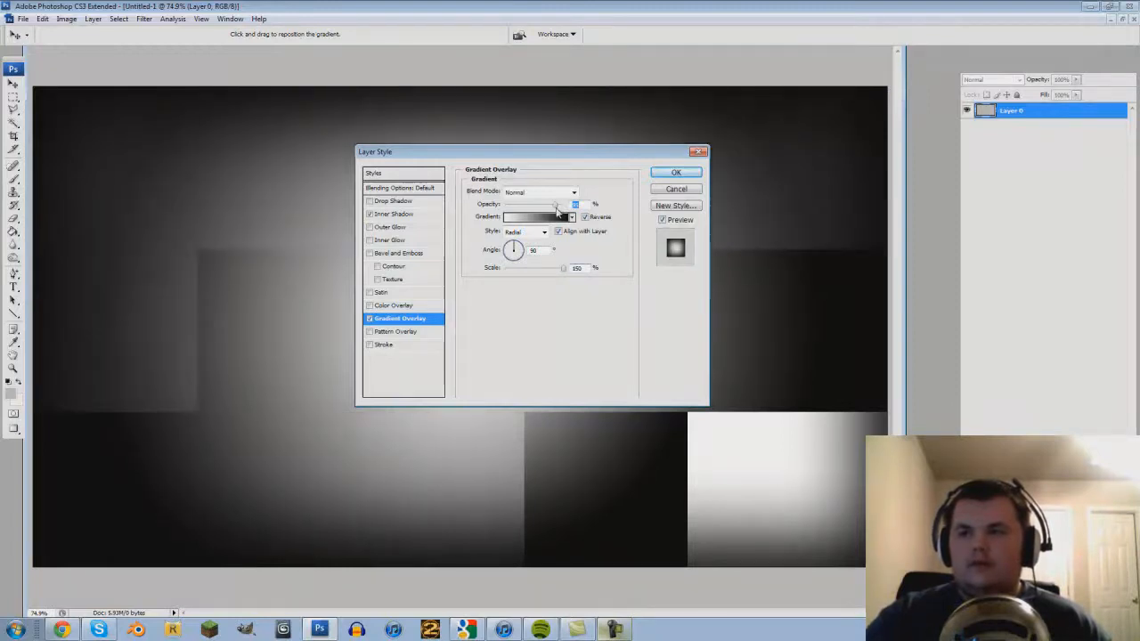
# Add a pattern overlay using a fine gray texture pattern and apply the layer style.
pyautogui.click(392, 333)
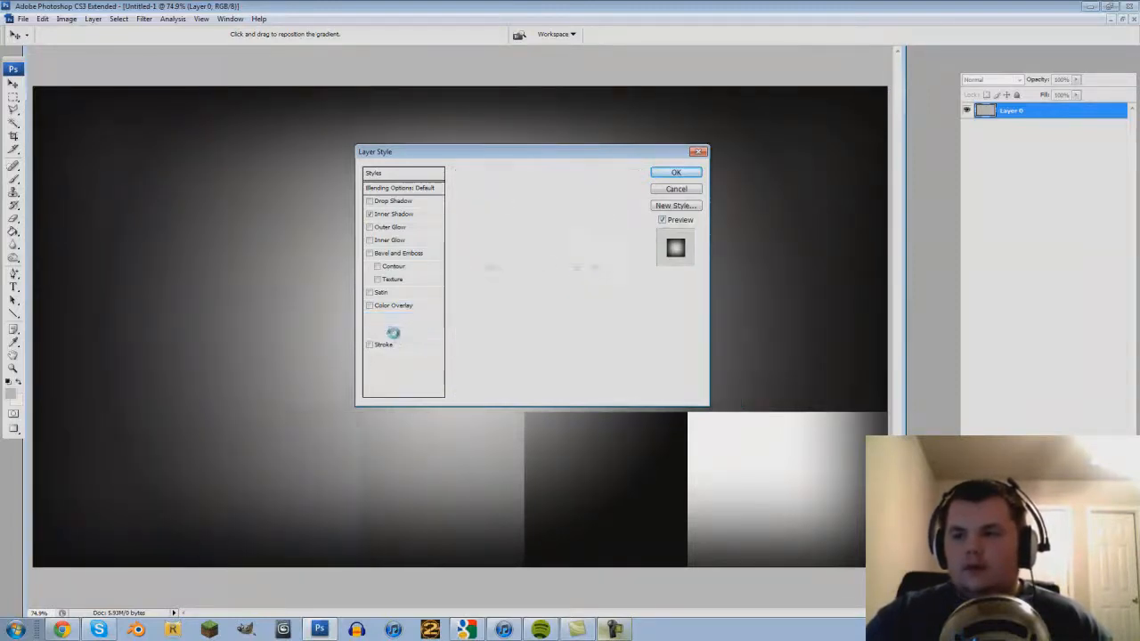
pyautogui.click(523, 245)
pyautogui.click(543, 267)
pyautogui.click(543, 285)
pyautogui.click(562, 286)
pyautogui.click(524, 286)
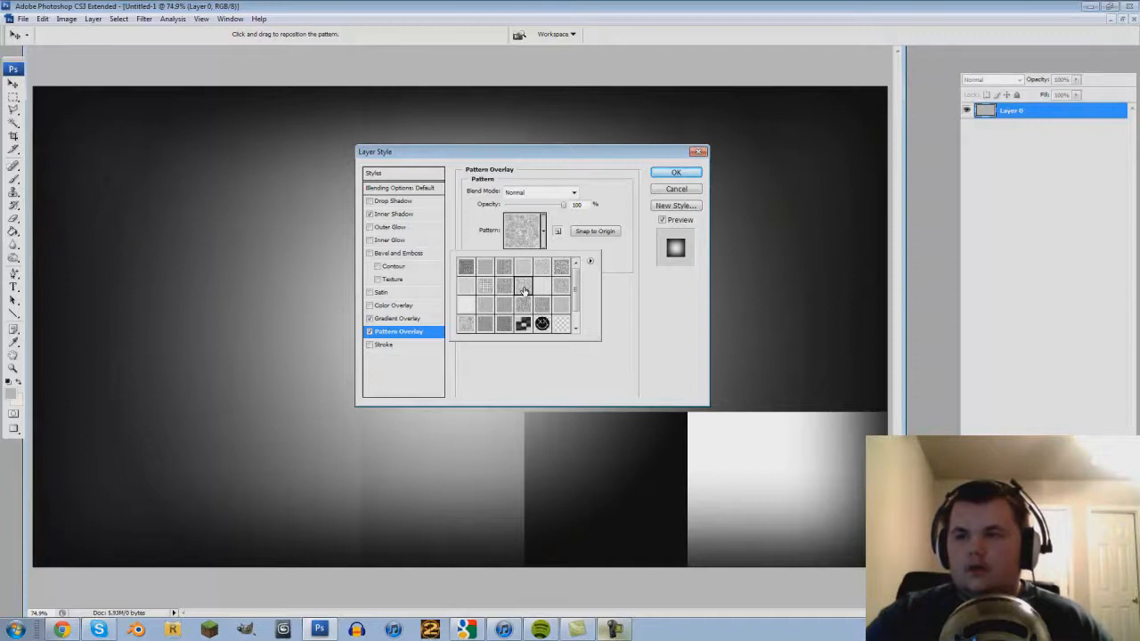
pyautogui.click(486, 324)
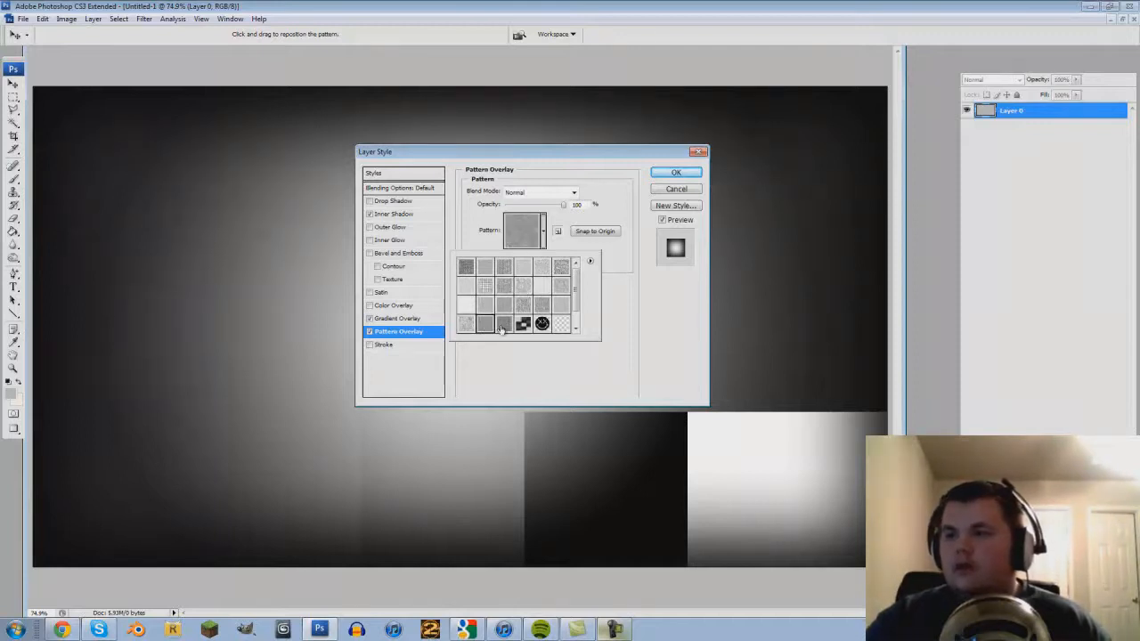
pyautogui.click(488, 397)
pyautogui.click(670, 177)
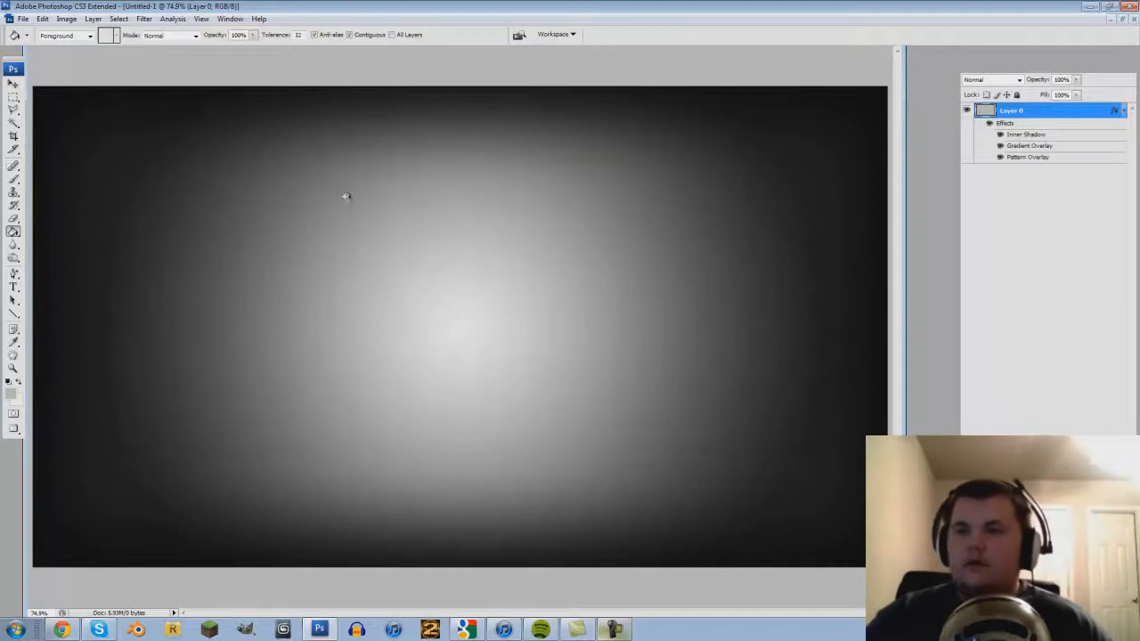
# Add a Gradient Map adjustment layer using the Blue-Violet, Yellow-Orange preset gradient.
pyautogui.click(93, 18)
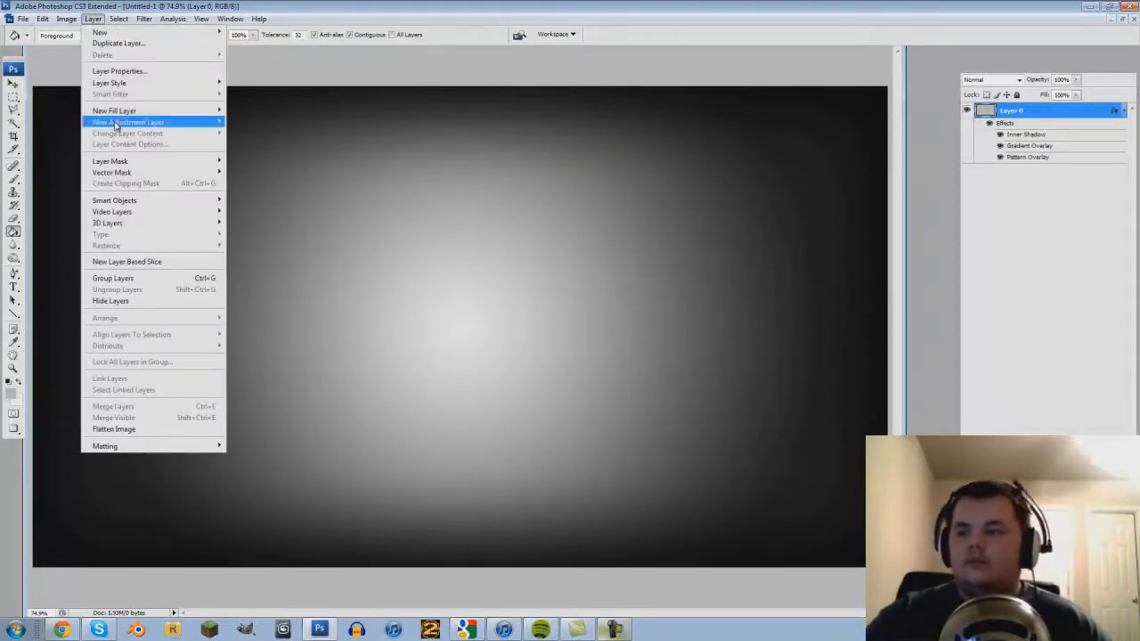
pyautogui.moveTo(216, 126)
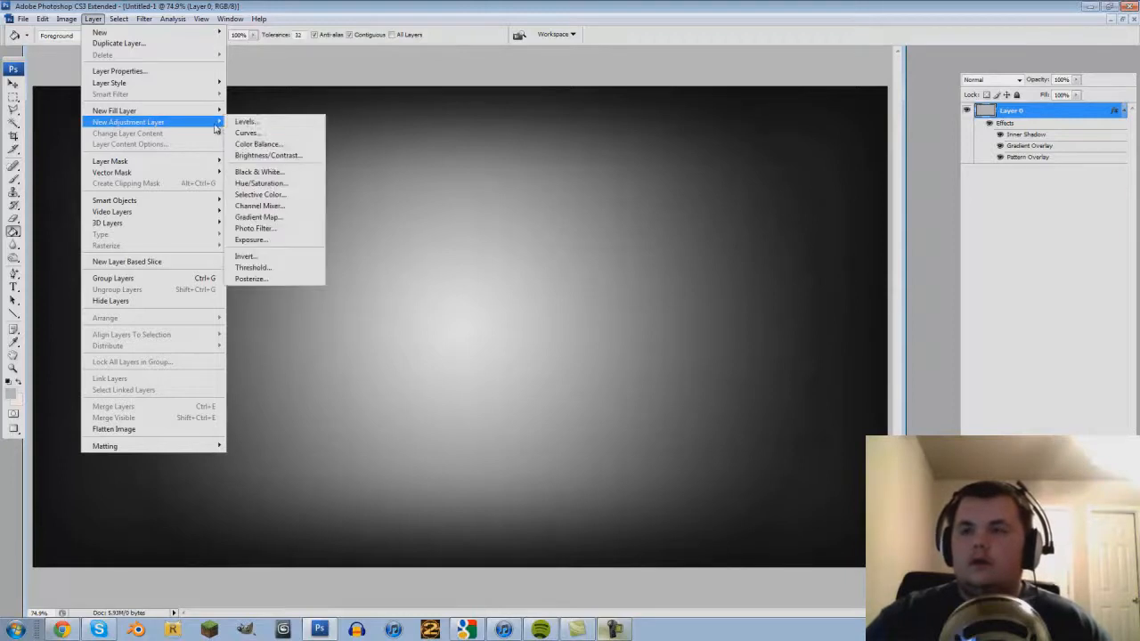
pyautogui.click(267, 220)
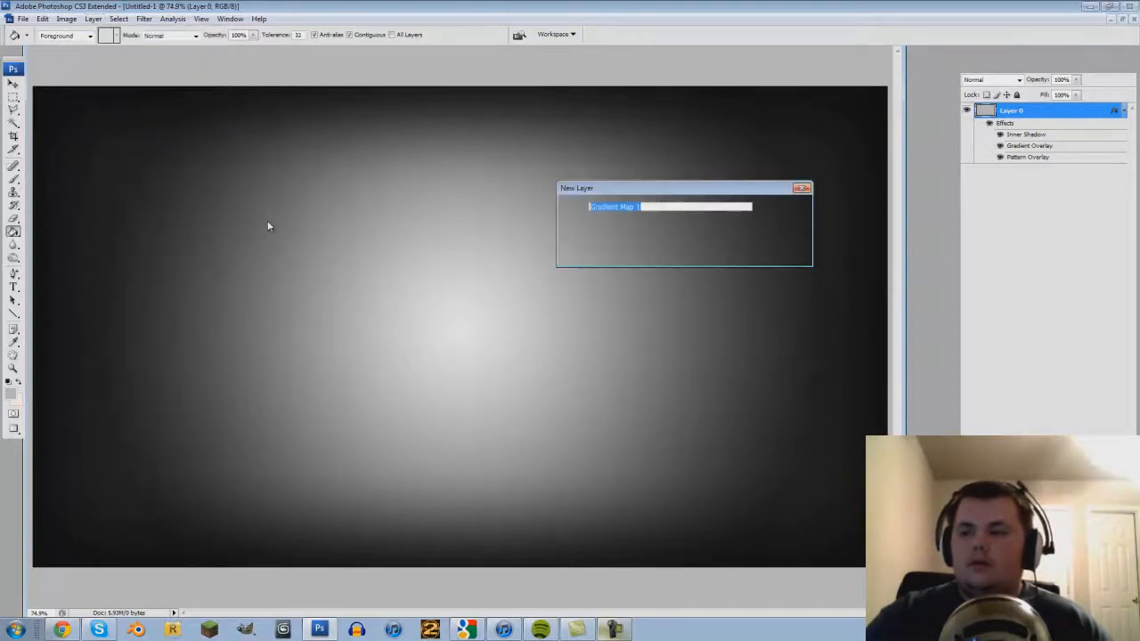
pyautogui.click(782, 212)
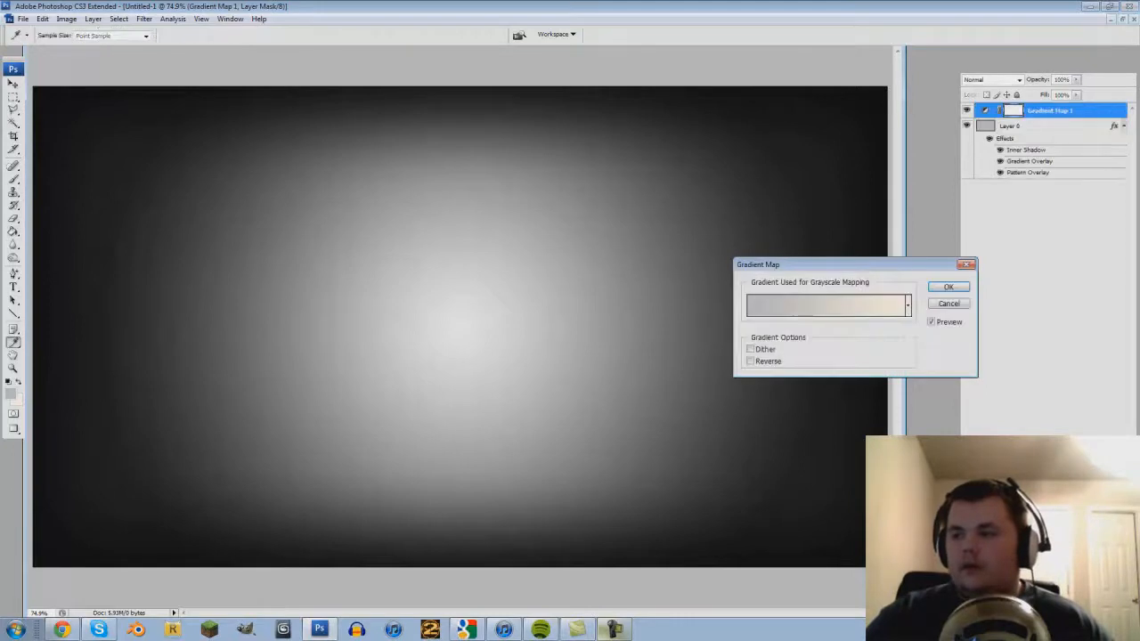
pyautogui.click(850, 306)
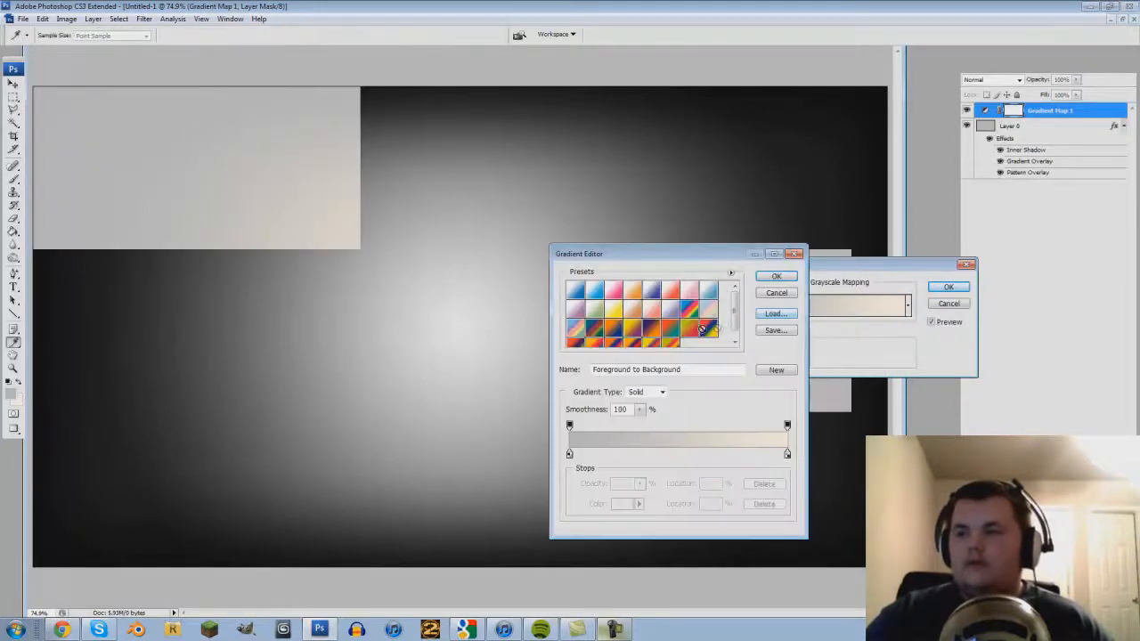
pyautogui.click(652, 330)
pyautogui.click(776, 277)
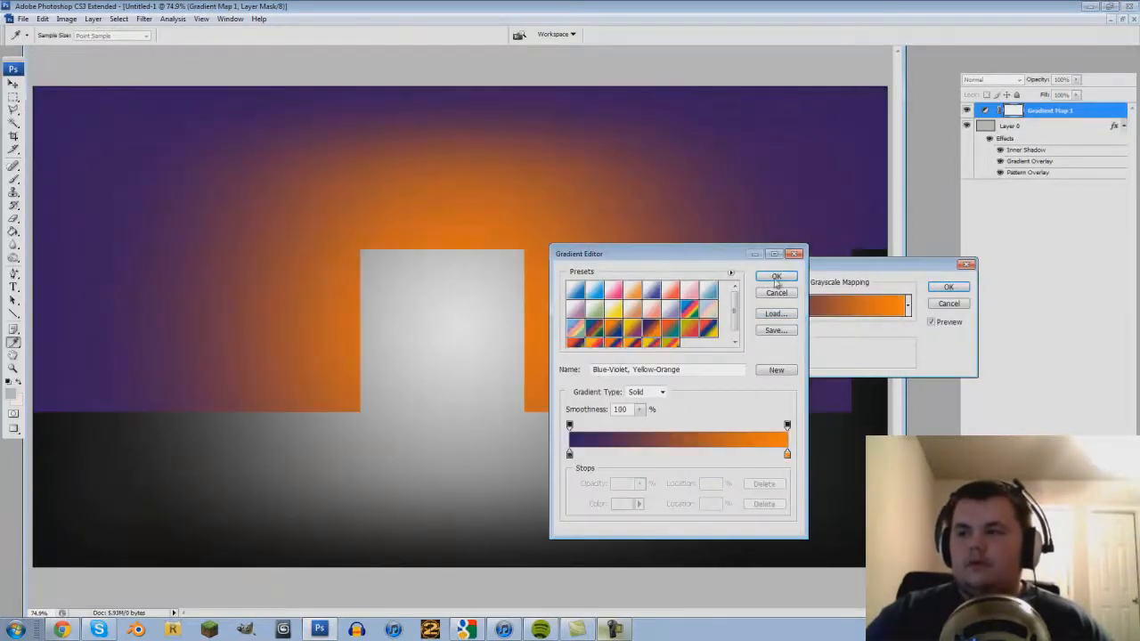
pyautogui.click(950, 288)
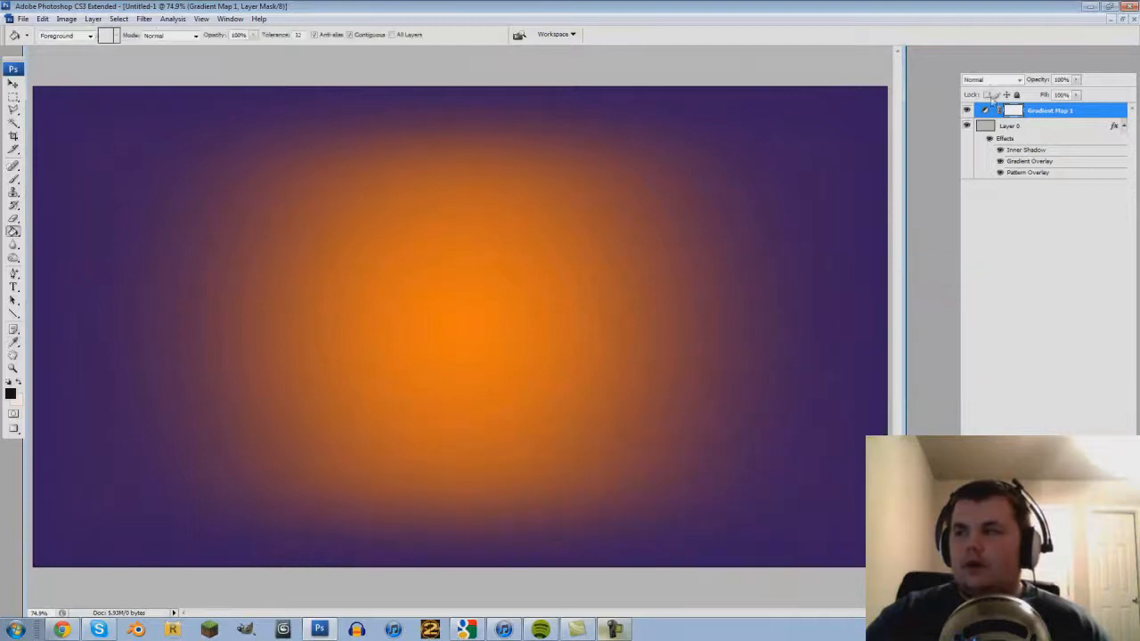
# Set the gradient map layer to the Overlay blend mode at about 35% opacity.
pyautogui.click(990, 80)
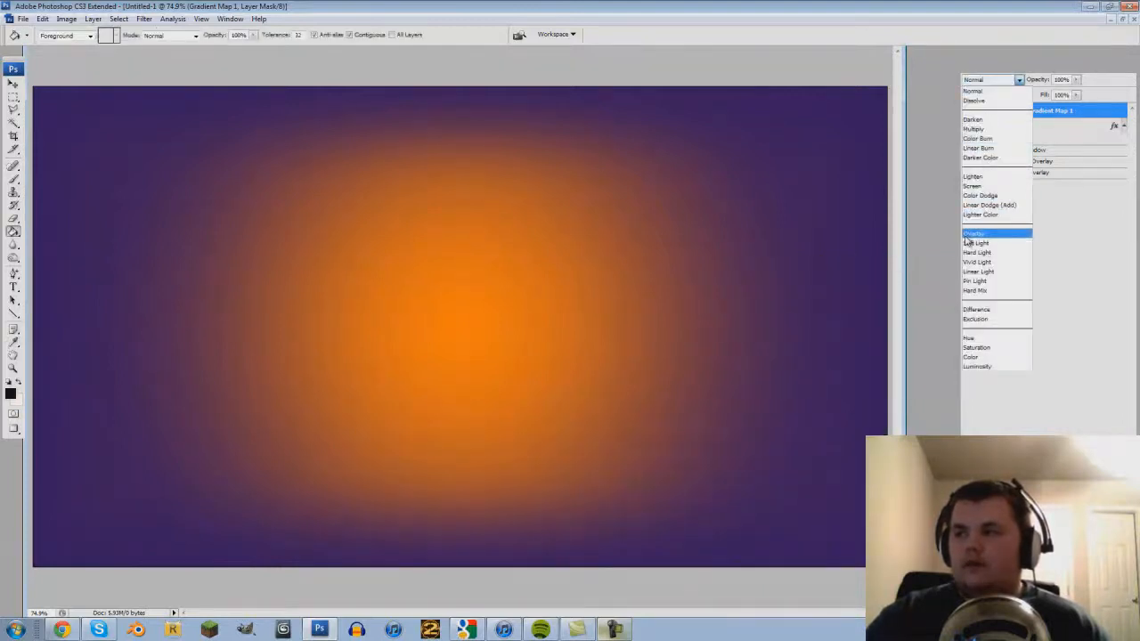
pyautogui.click(969, 234)
pyautogui.moveTo(1075, 79); pyautogui.dragTo(1035, 96)
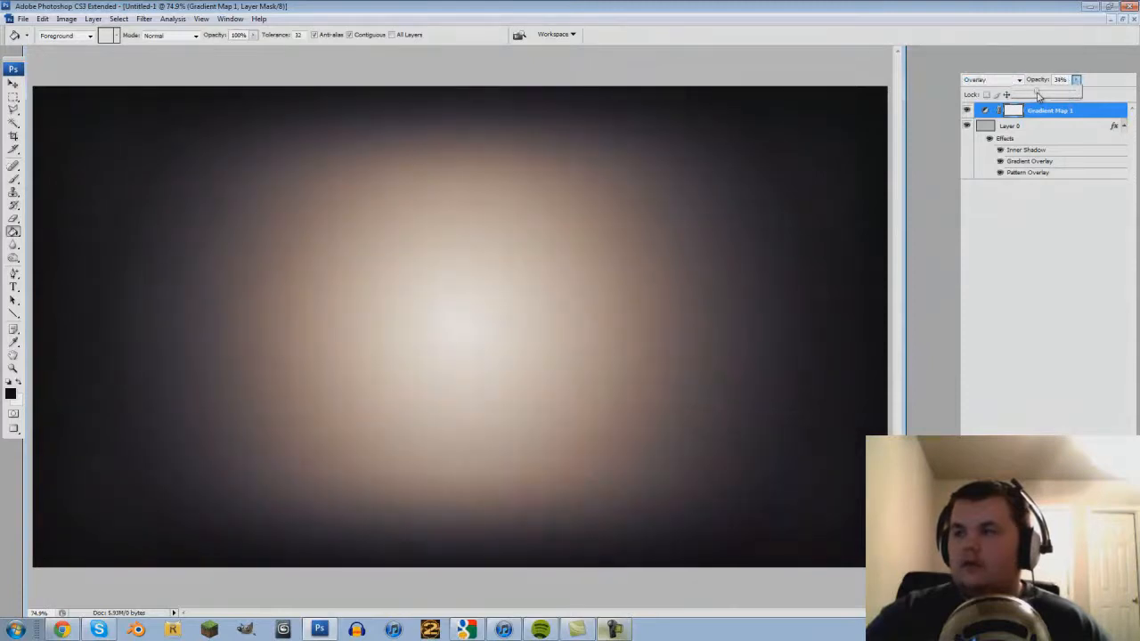
pyautogui.click(992, 295)
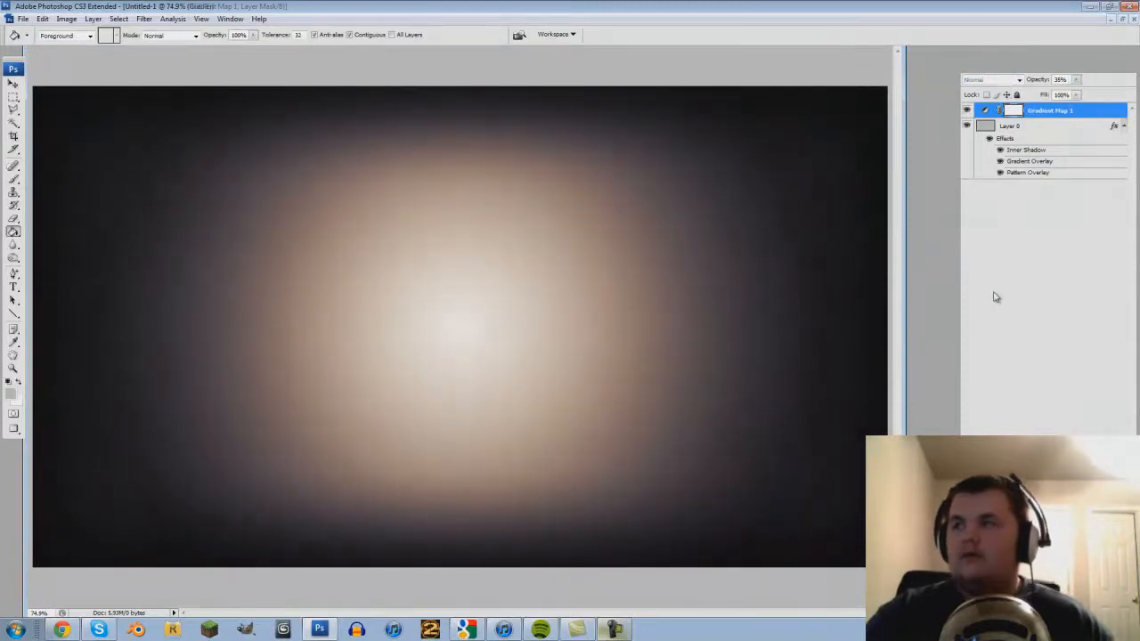
# Create a new empty layer above the gradient map using the default Normal mode and 100% opacity.
pyautogui.click(92, 20)
pyautogui.moveTo(102, 30)
pyautogui.click(242, 42)
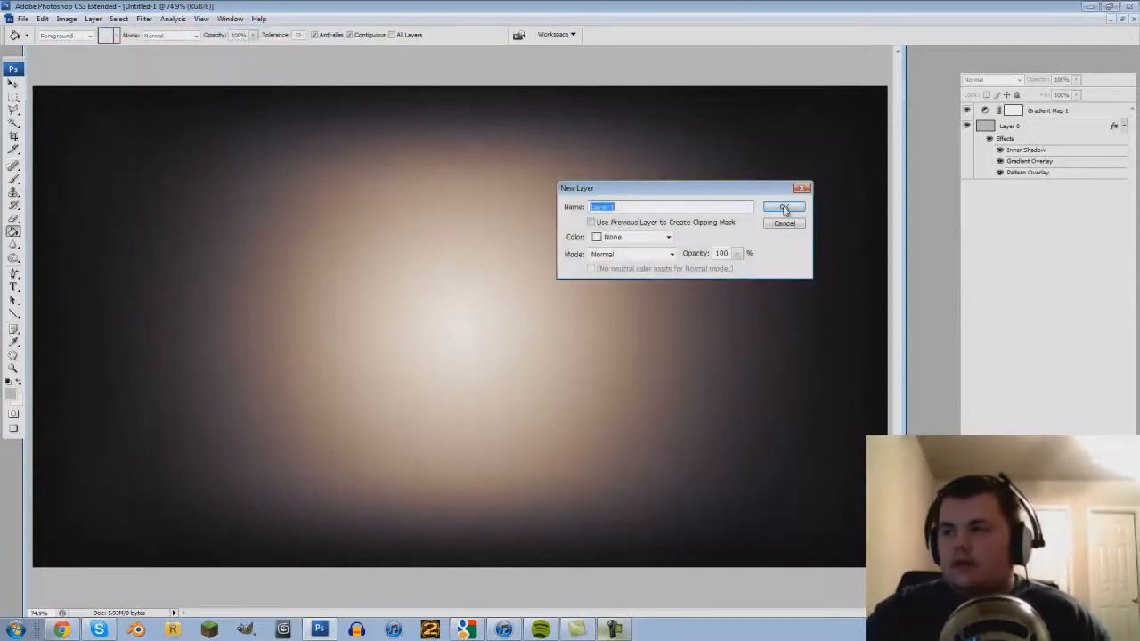
pyautogui.click(784, 207)
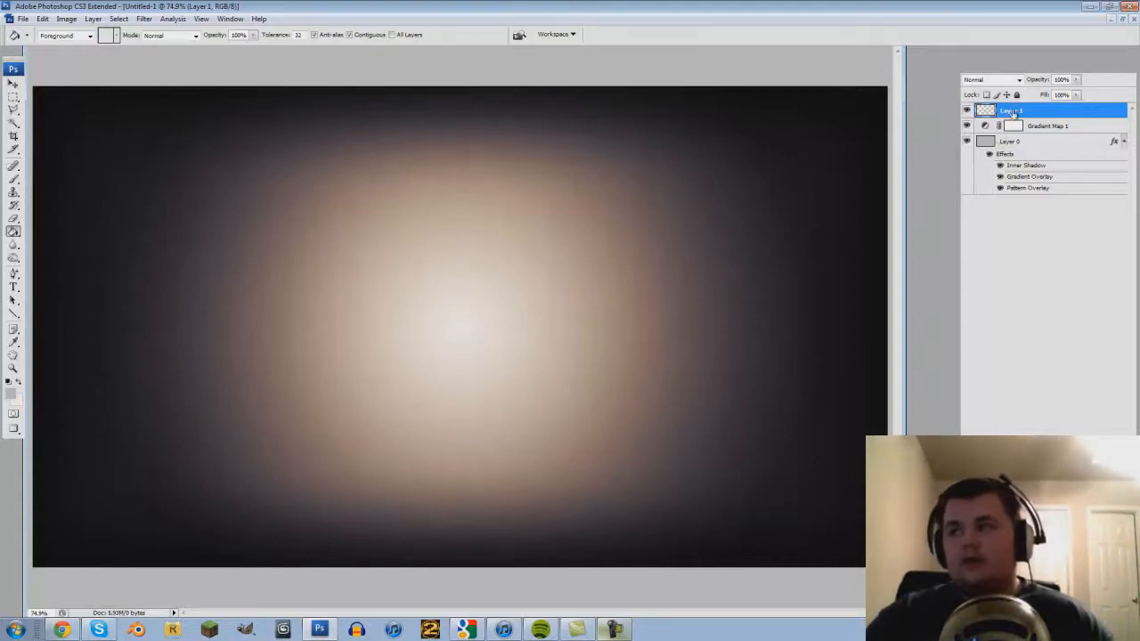
# Add the word "Shop" in a text box spanning nearly the whole canvas, using the 540 pt KaiserzeitGotisch font.
pyautogui.click(13, 288)
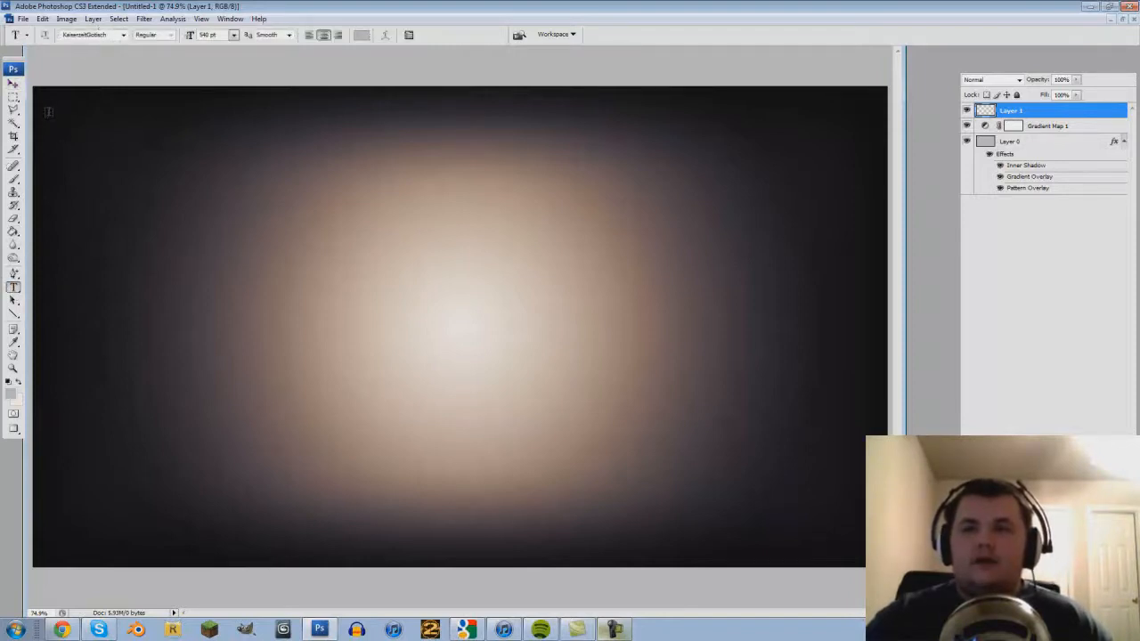
pyautogui.moveTo(46, 101); pyautogui.dragTo(868, 548)
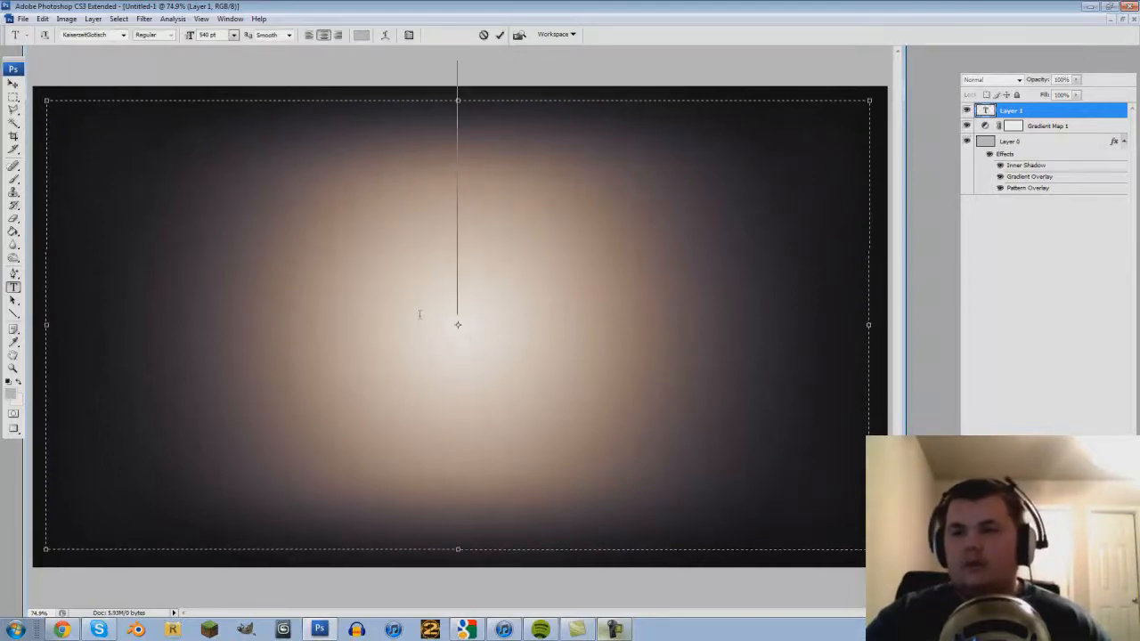
pyautogui.write('Shon')
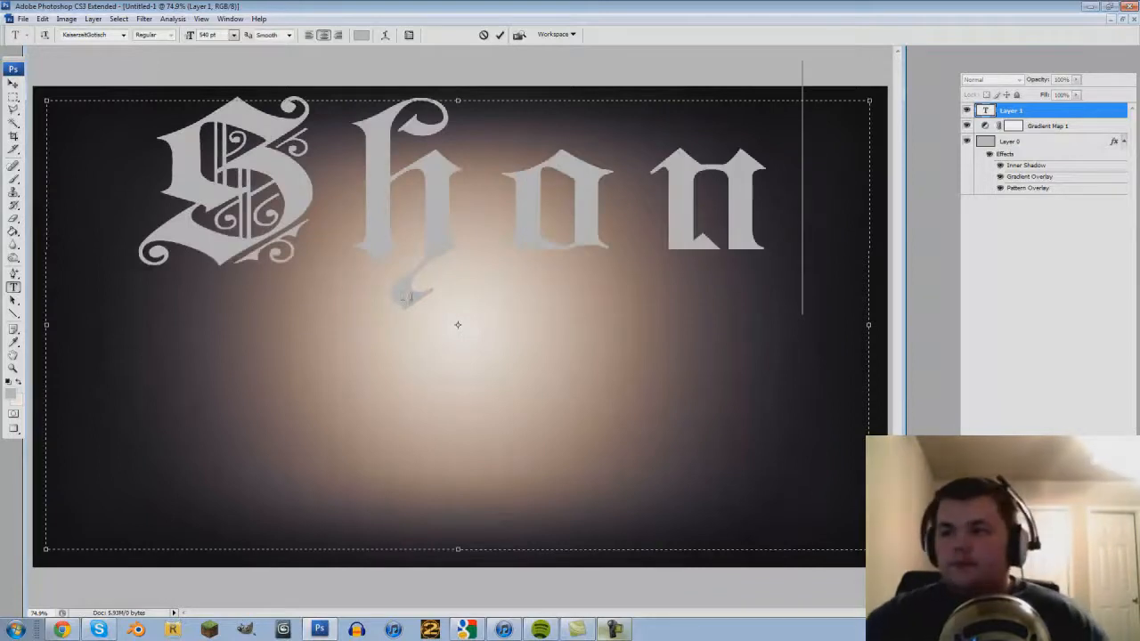
pyautogui.hotkey('ctrl', 'a')
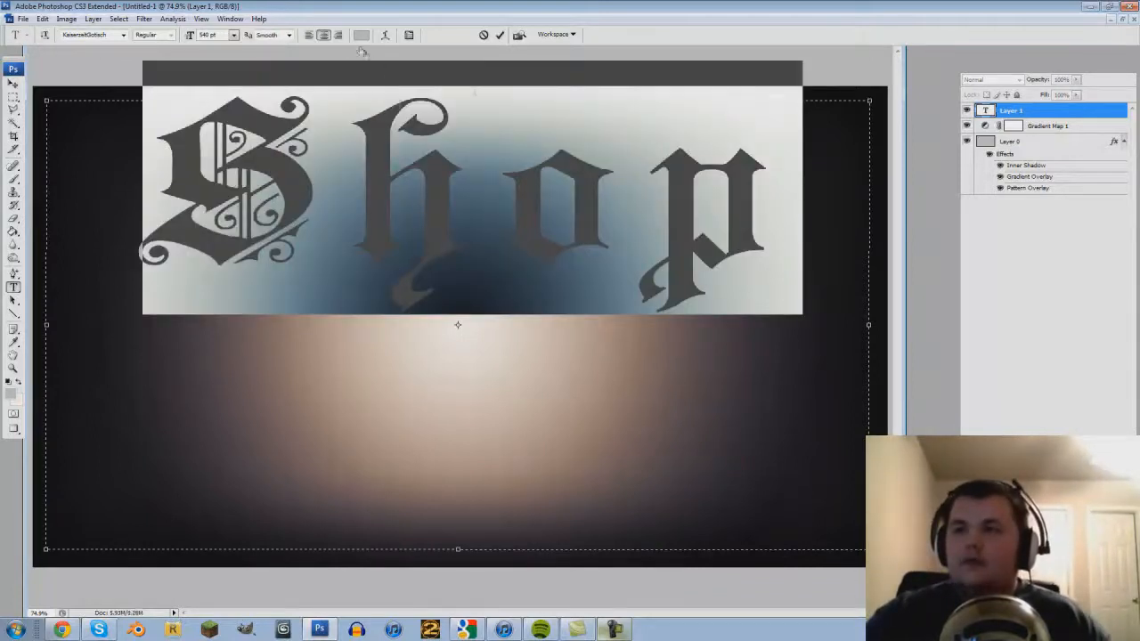
# Move the Shop text down to the vertical middle of the canvas and fine-tune its horizontal centering over the glow.
pyautogui.click(13, 83)
pyautogui.moveTo(250, 167); pyautogui.dragTo(256, 280)
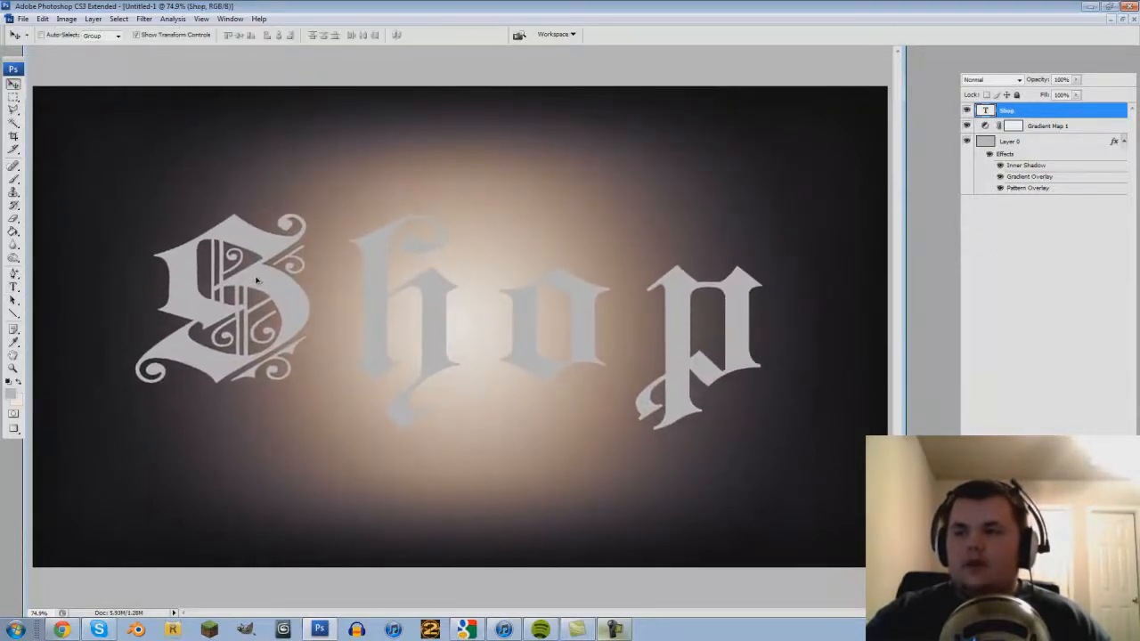
pyautogui.hotkey('ctrl', 't')
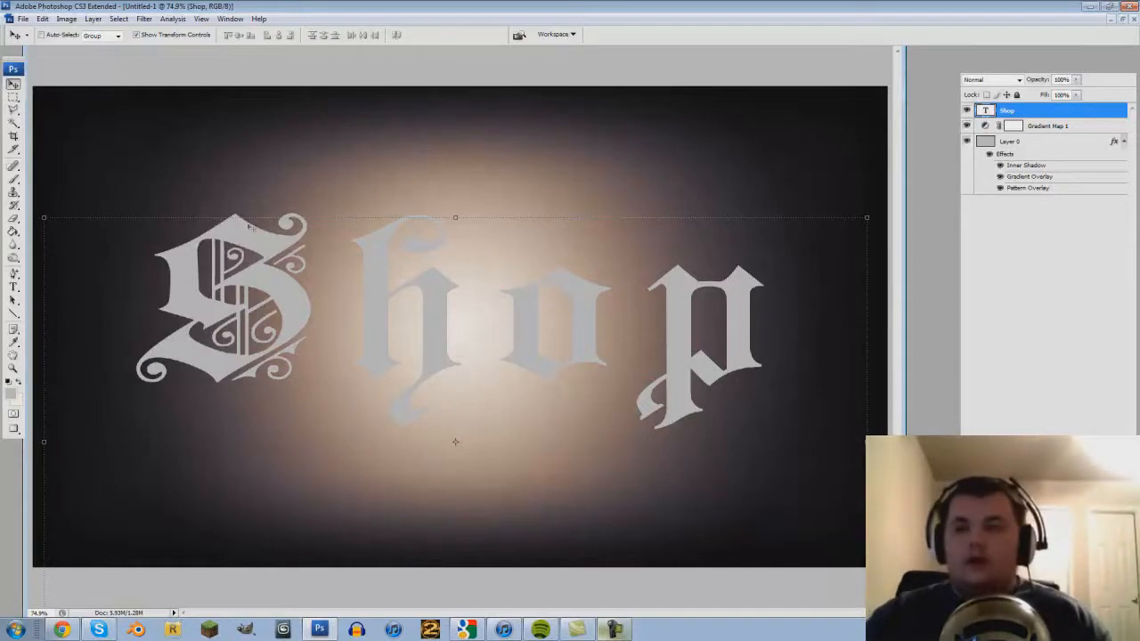
pyautogui.moveTo(551, 336); pyautogui.dragTo(558, 337)
pyautogui.moveTo(194, 265); pyautogui.dragTo(188, 265)
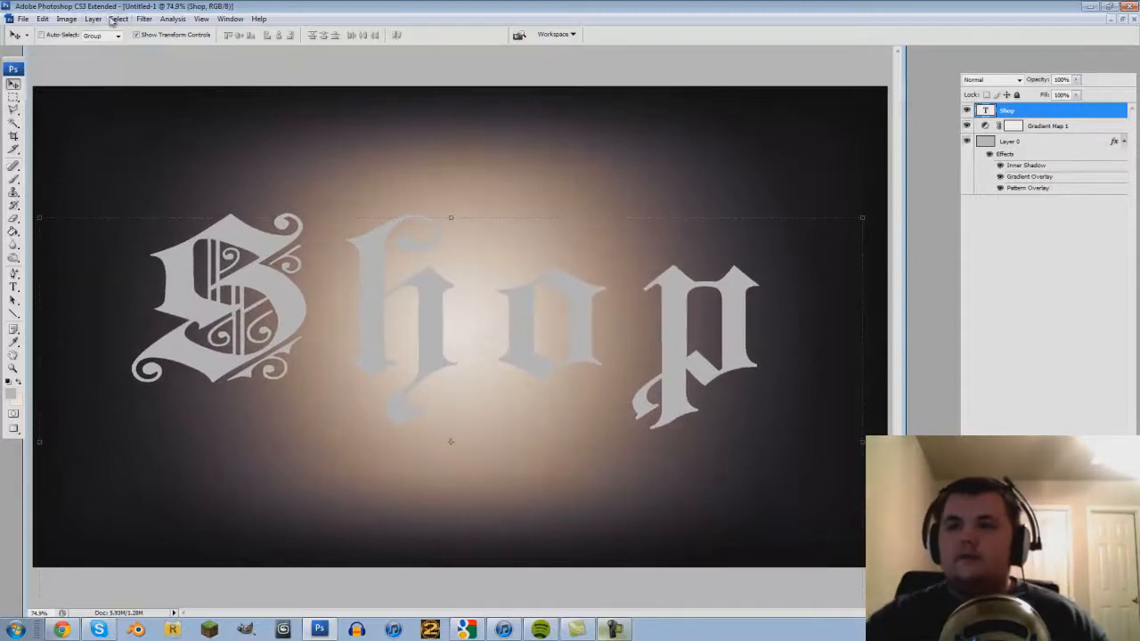
# Give the Shop text a bevel, a drop shadow (distance 0, size 27 px) and an inner shadow (distance 0, choke 7%, size 27 px).
pyautogui.click(93, 19)
pyautogui.moveTo(133, 80)
pyautogui.click(269, 147)
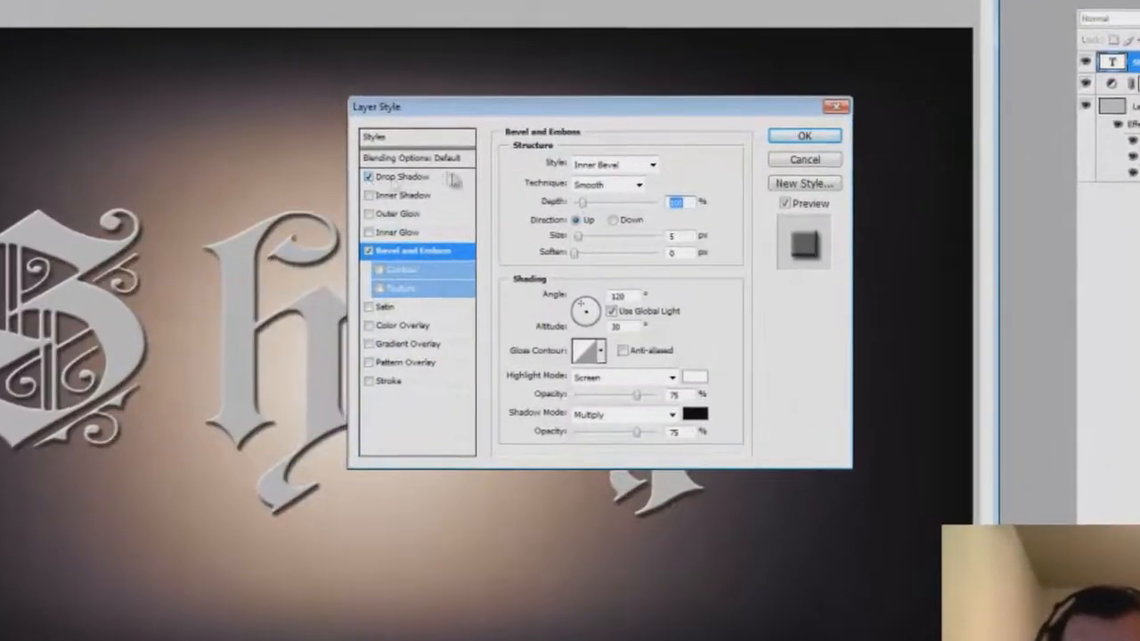
pyautogui.click(418, 179)
pyautogui.moveTo(555, 269)
pyautogui.mouseDown()
pyautogui.moveTo(628, 272)
pyautogui.moveTo(567, 277)
pyautogui.mouseUp()
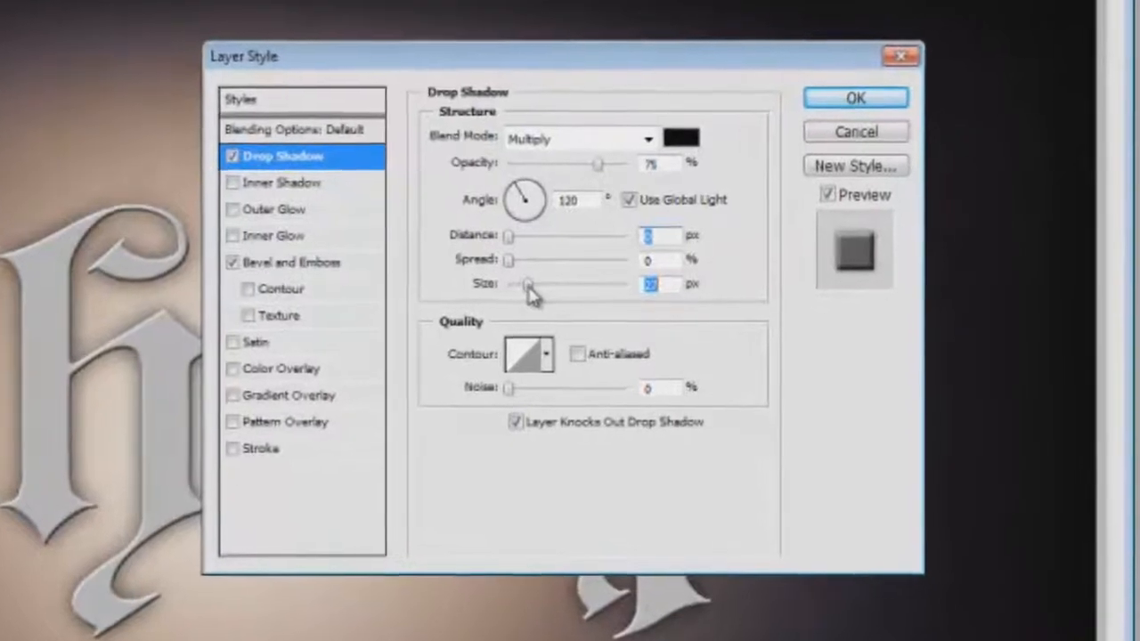
pyautogui.click(248, 180)
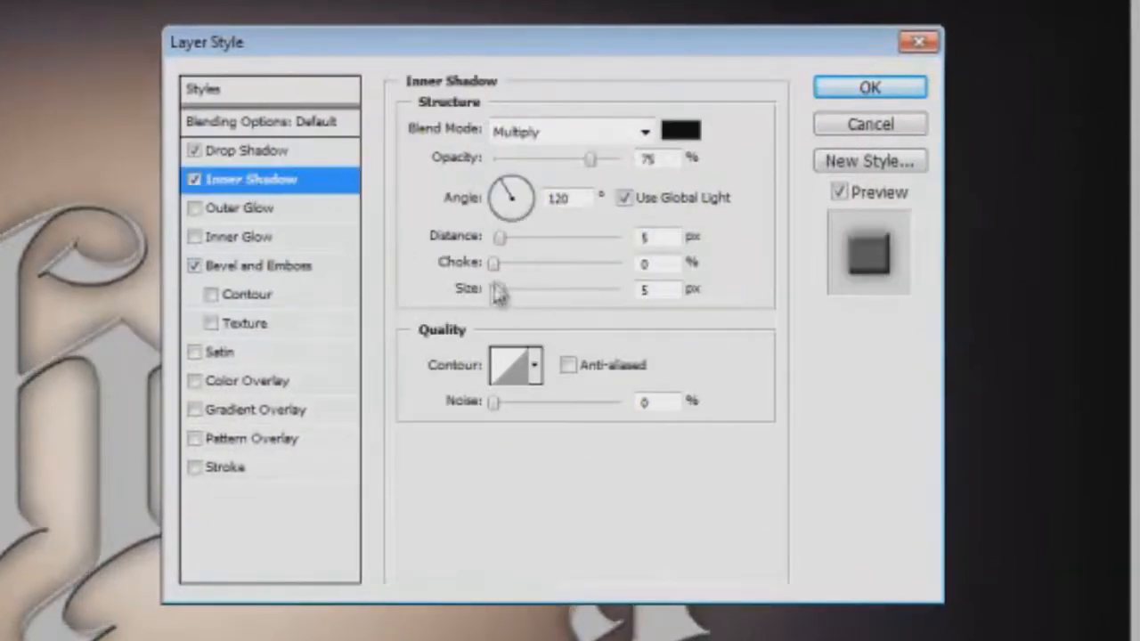
pyautogui.moveTo(503, 237); pyautogui.dragTo(501, 271)
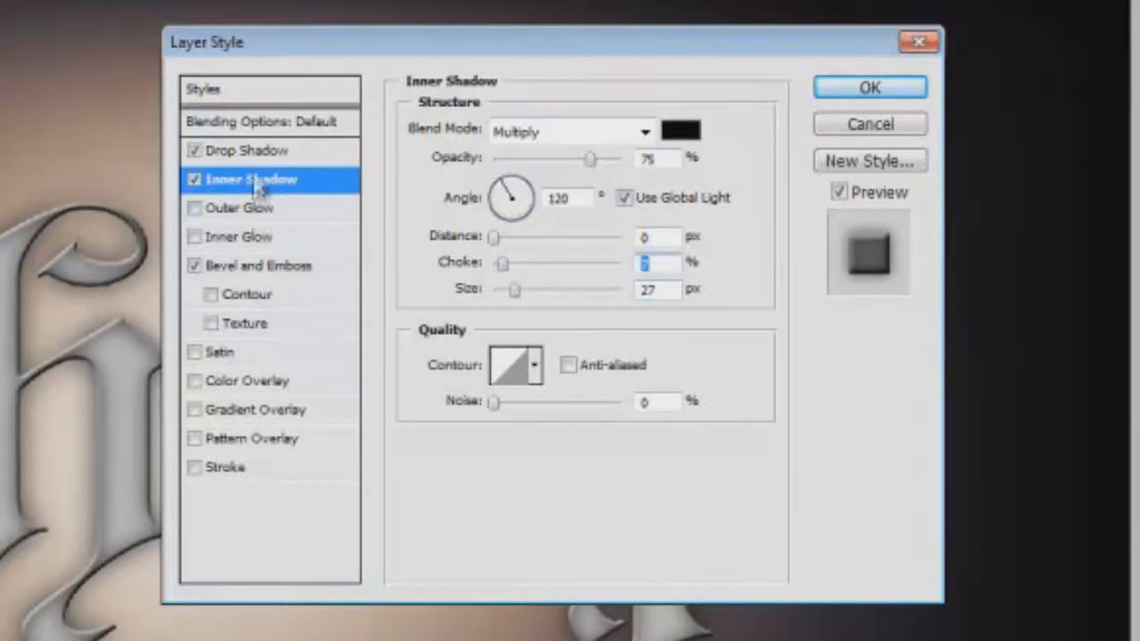
# Enable the bevel's contour with the multi-peaked preset, anti-aliasing on and a range of about 60%.
pyautogui.click(260, 267)
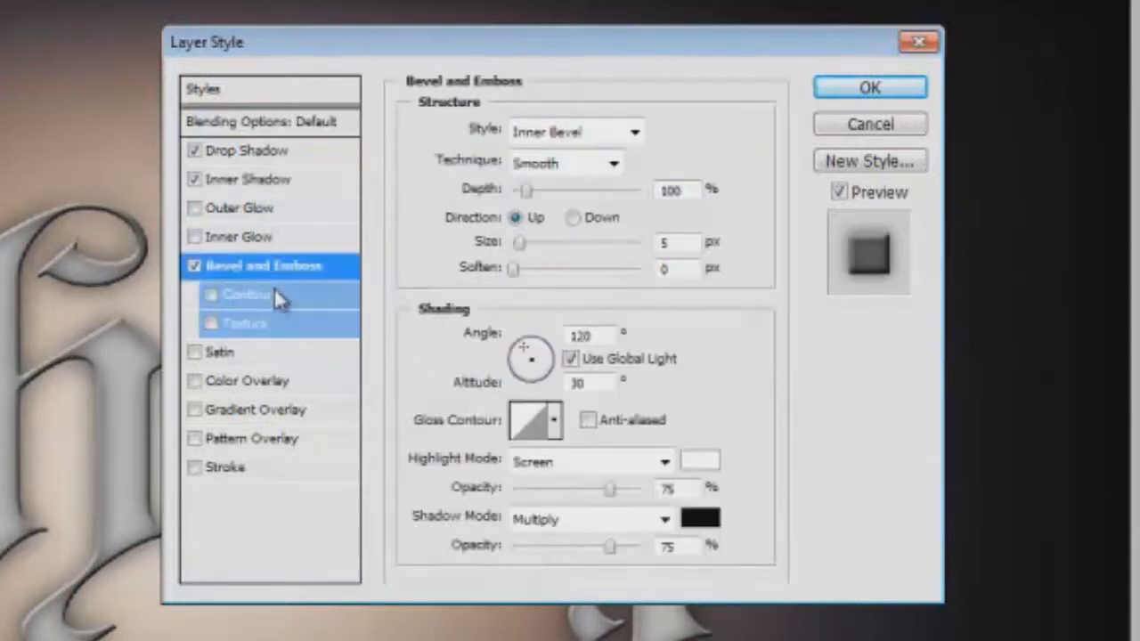
pyautogui.click(231, 300)
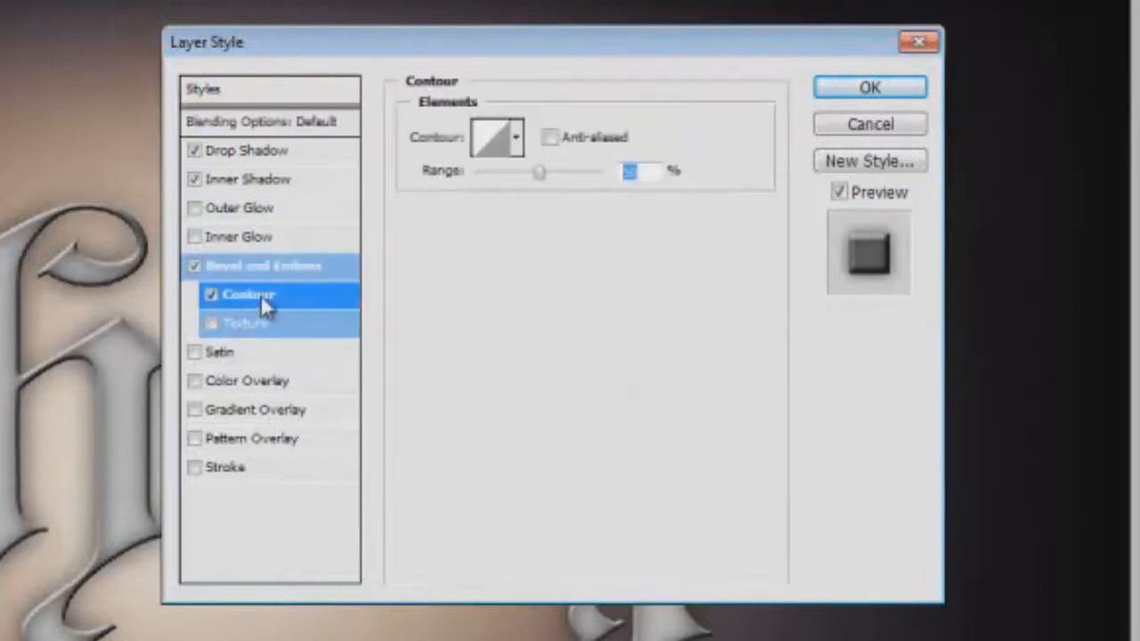
pyautogui.click(516, 139)
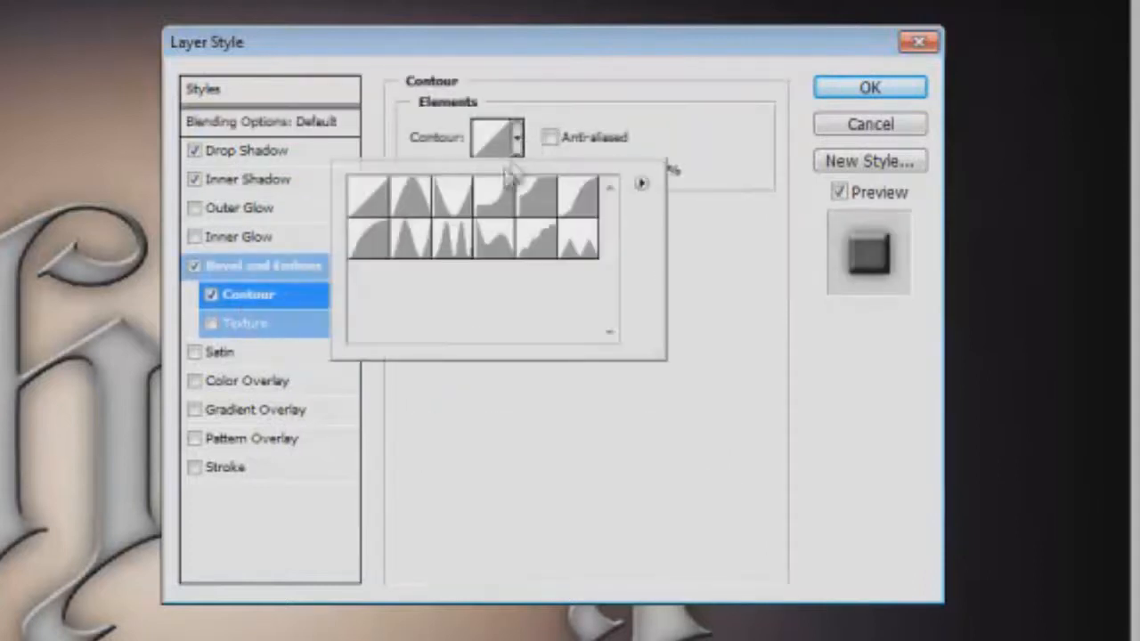
pyautogui.click(454, 247)
pyautogui.click(478, 462)
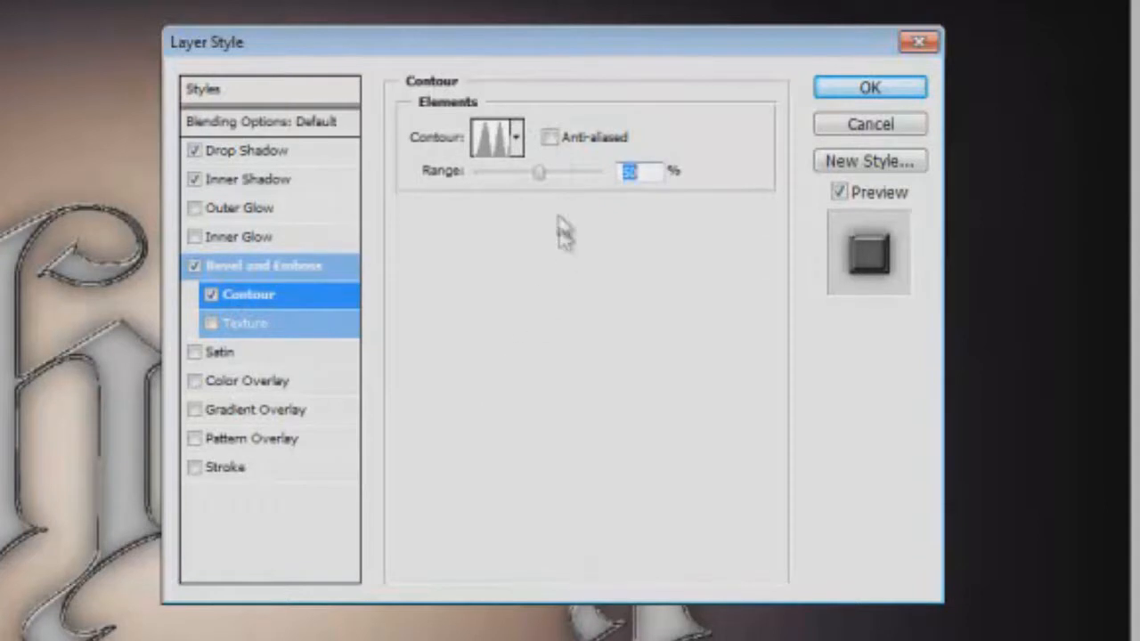
pyautogui.click(550, 139)
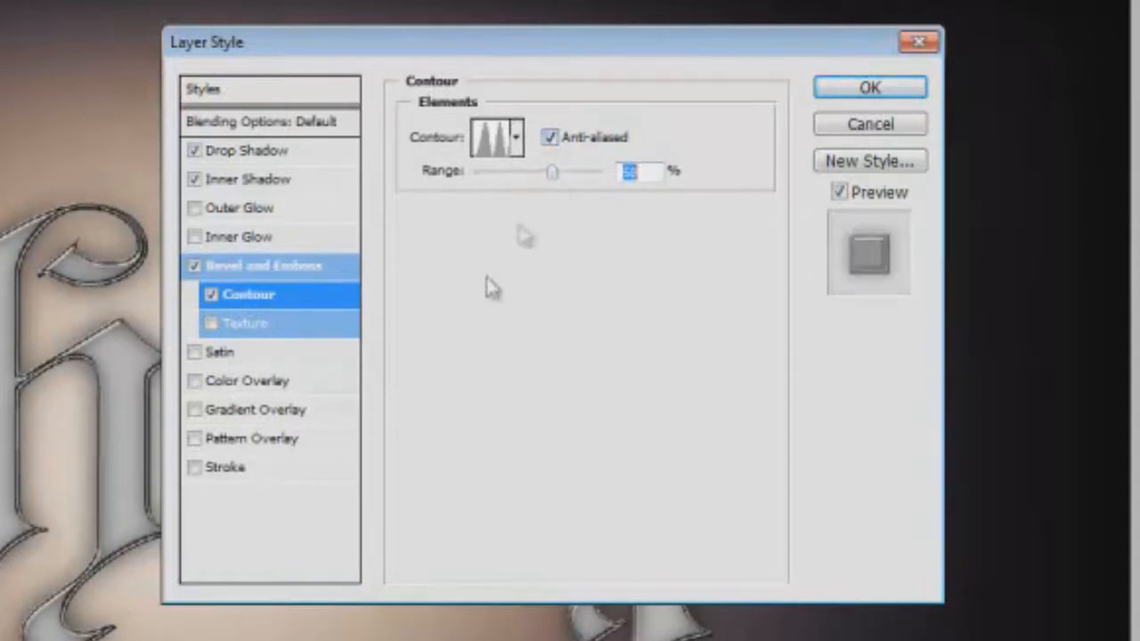
# Add a red color overlay at 70% opacity and a stroke with a gradient fill to the text.
pyautogui.click(234, 384)
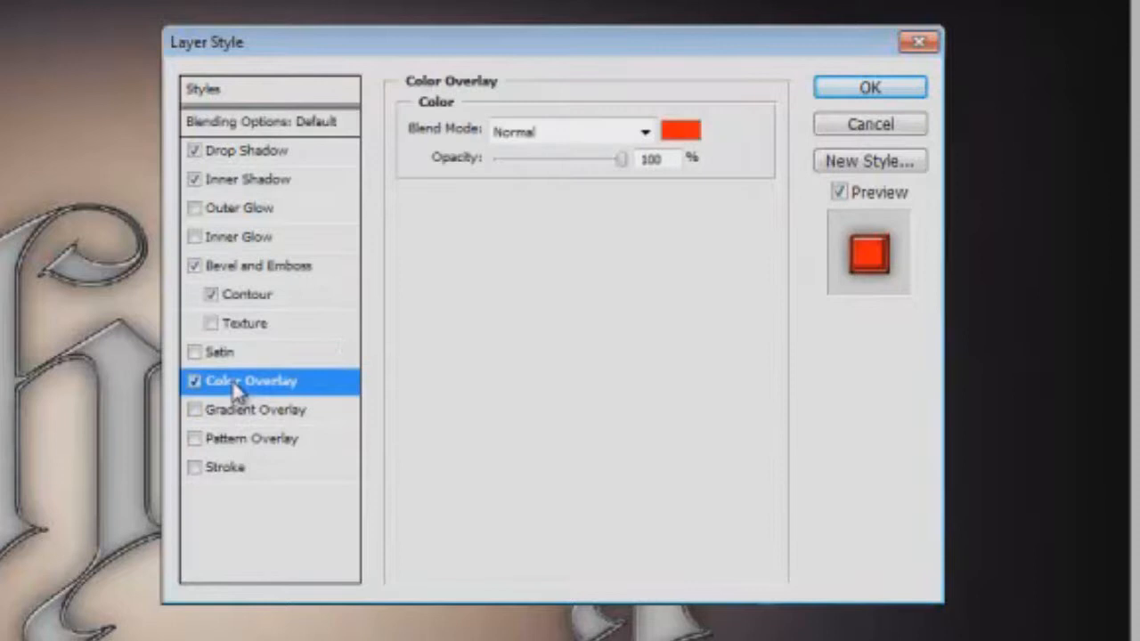
pyautogui.moveTo(621, 162); pyautogui.dragTo(587, 173)
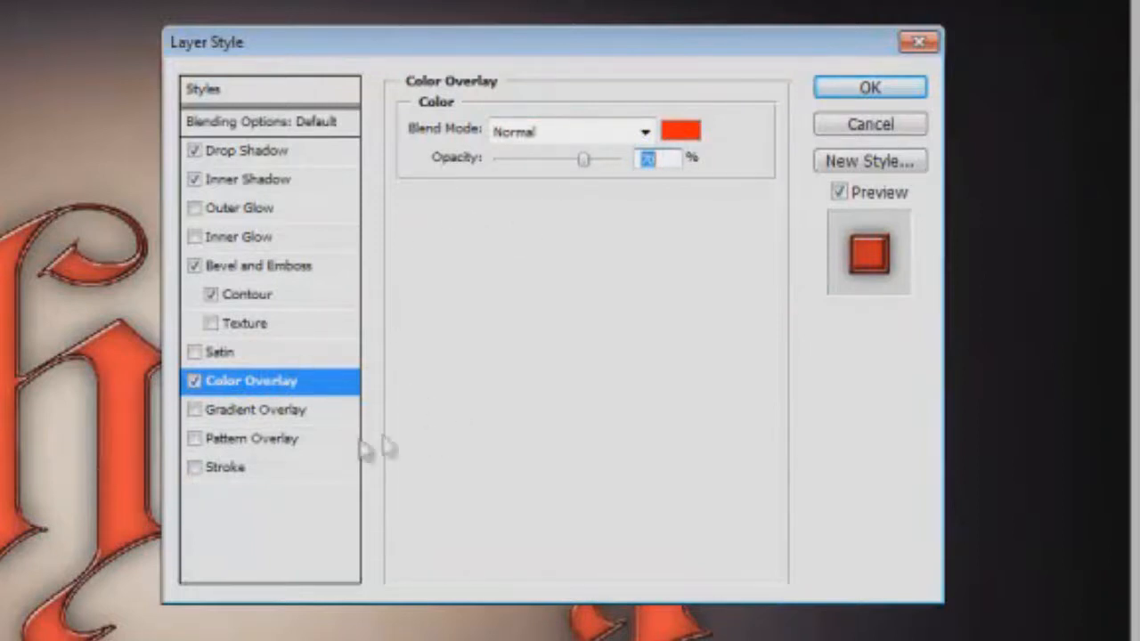
pyautogui.click(217, 472)
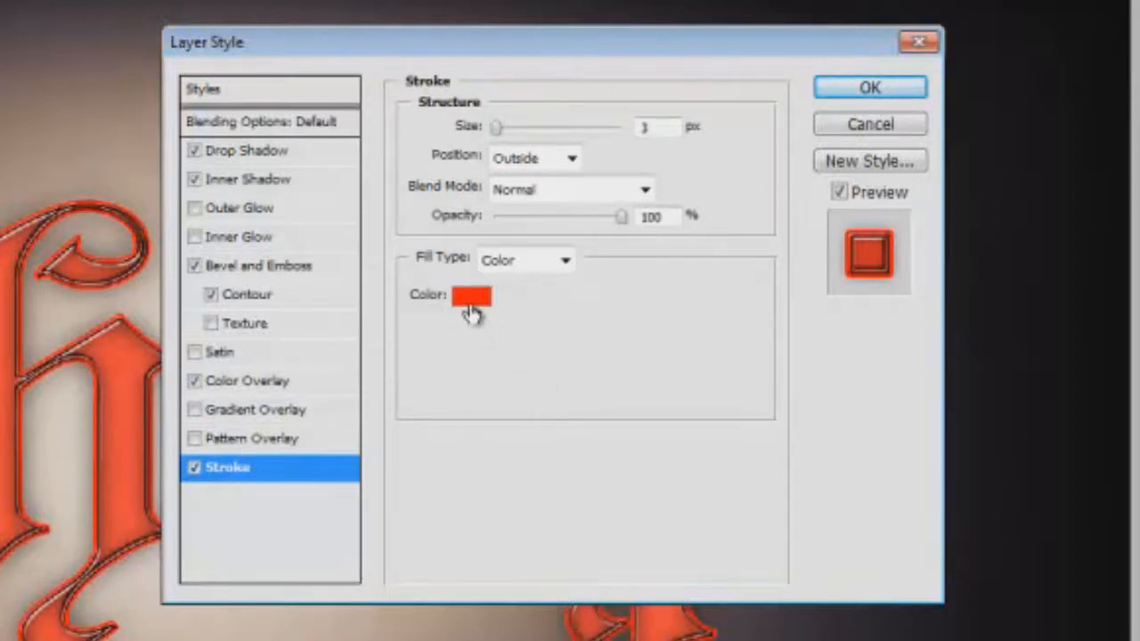
pyautogui.click(532, 260)
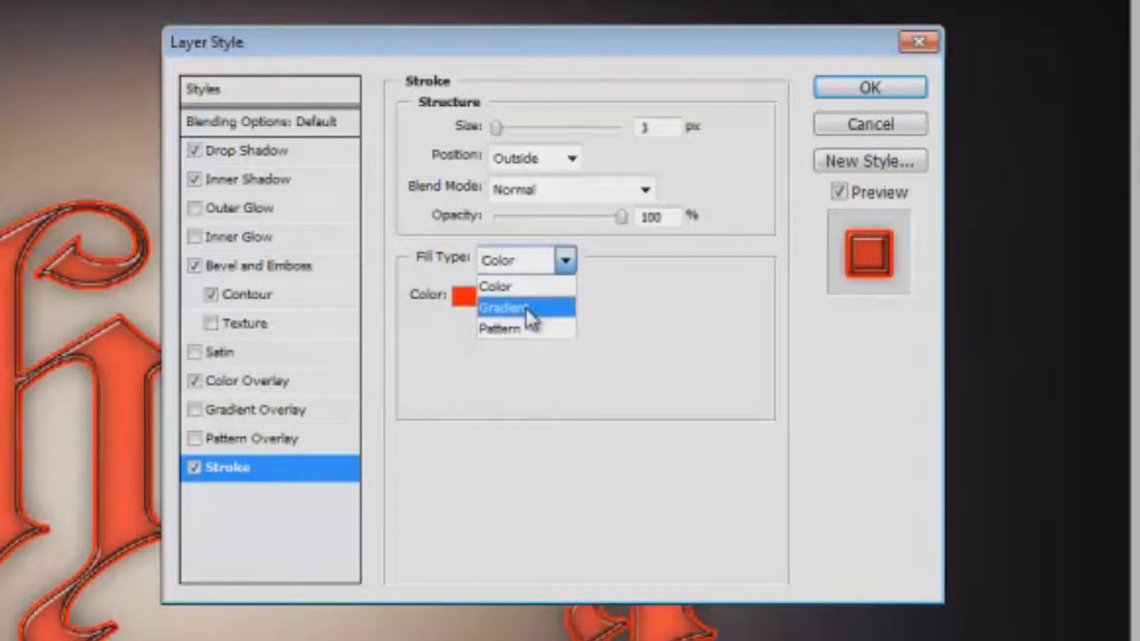
pyautogui.click(527, 310)
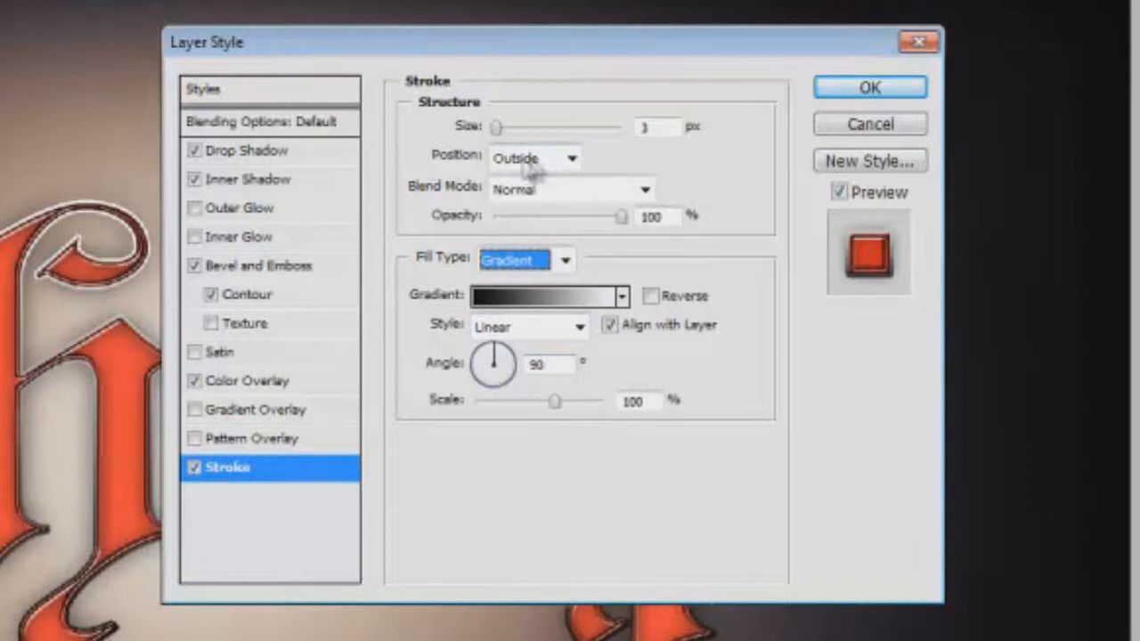
# Set the stroke's position to Center and its gradient to the Diamond style at a 0° angle.
pyautogui.click(571, 158)
pyautogui.click(521, 223)
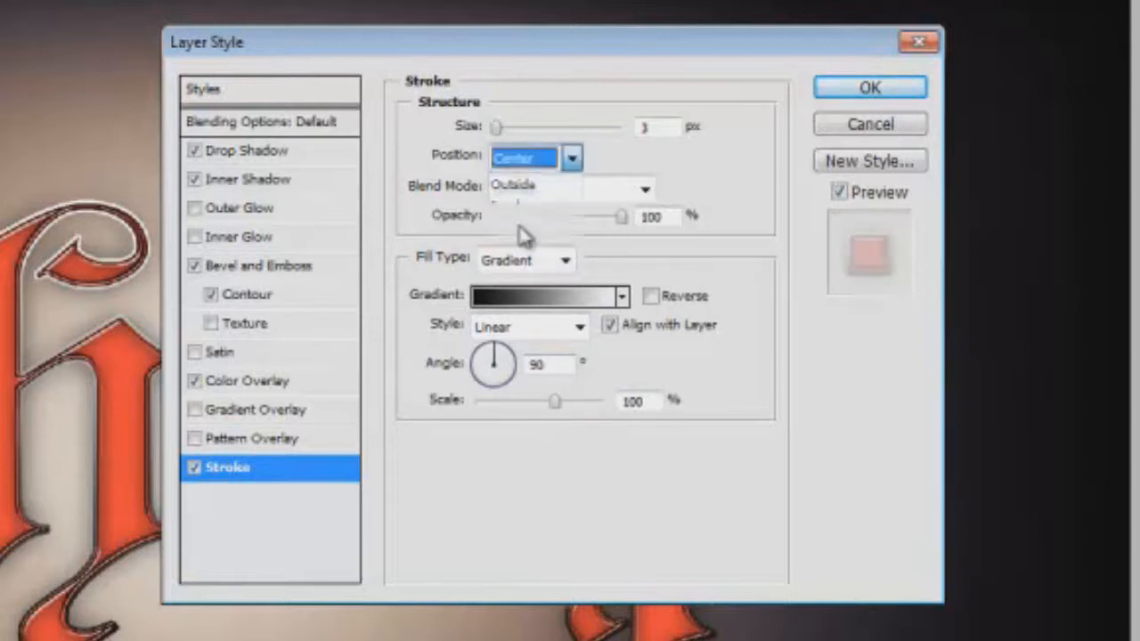
pyautogui.click(514, 331)
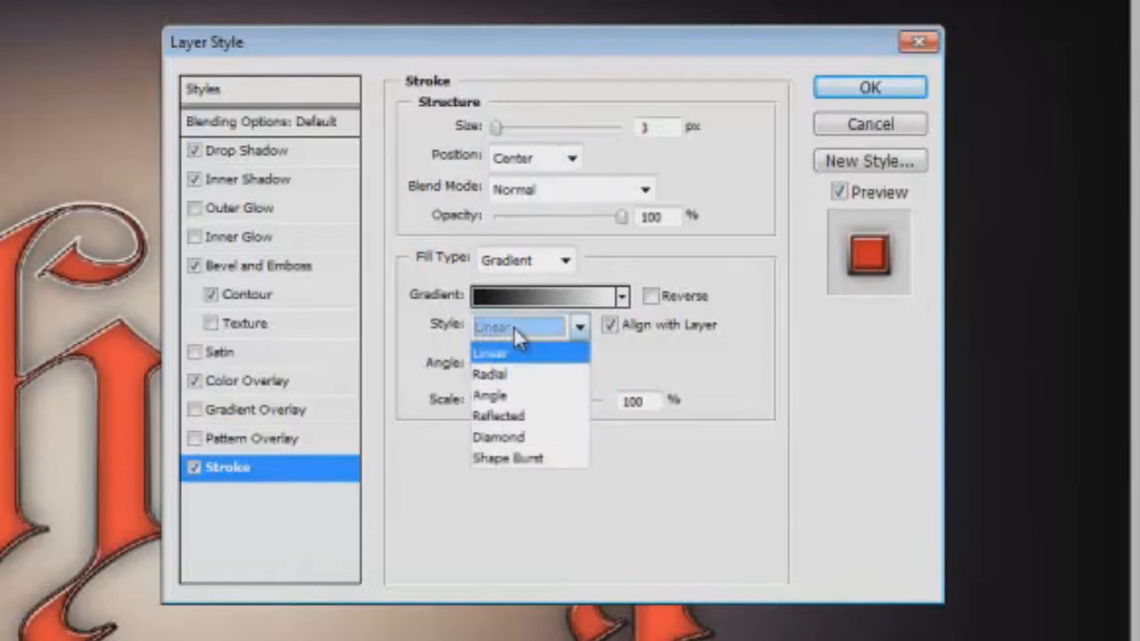
pyautogui.click(520, 437)
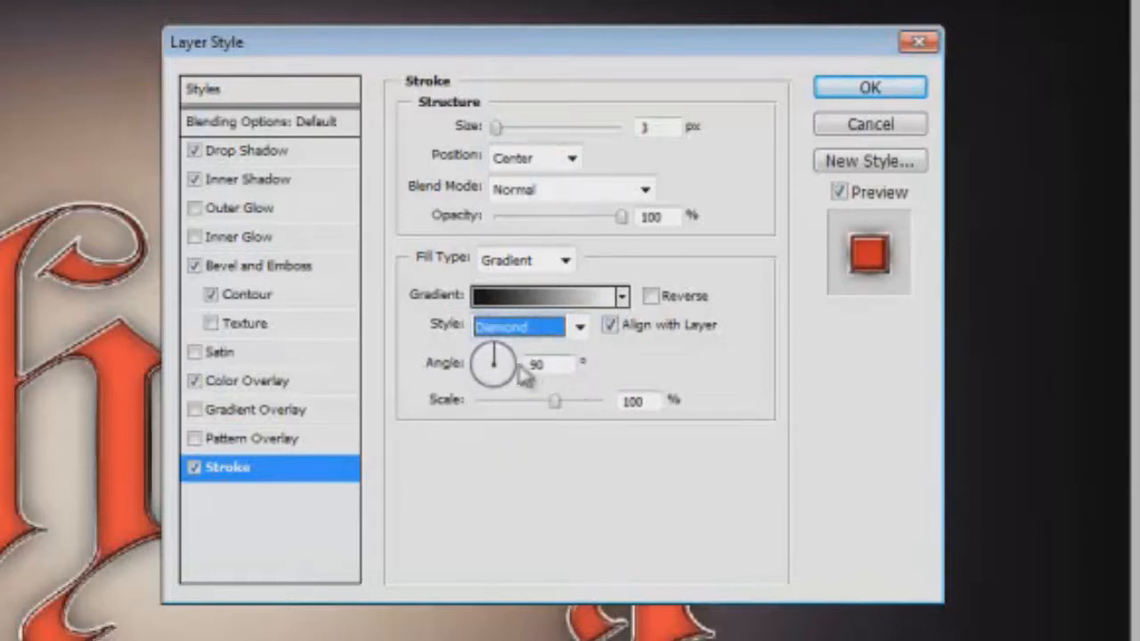
pyautogui.moveTo(507, 376); pyautogui.dragTo(538, 375)
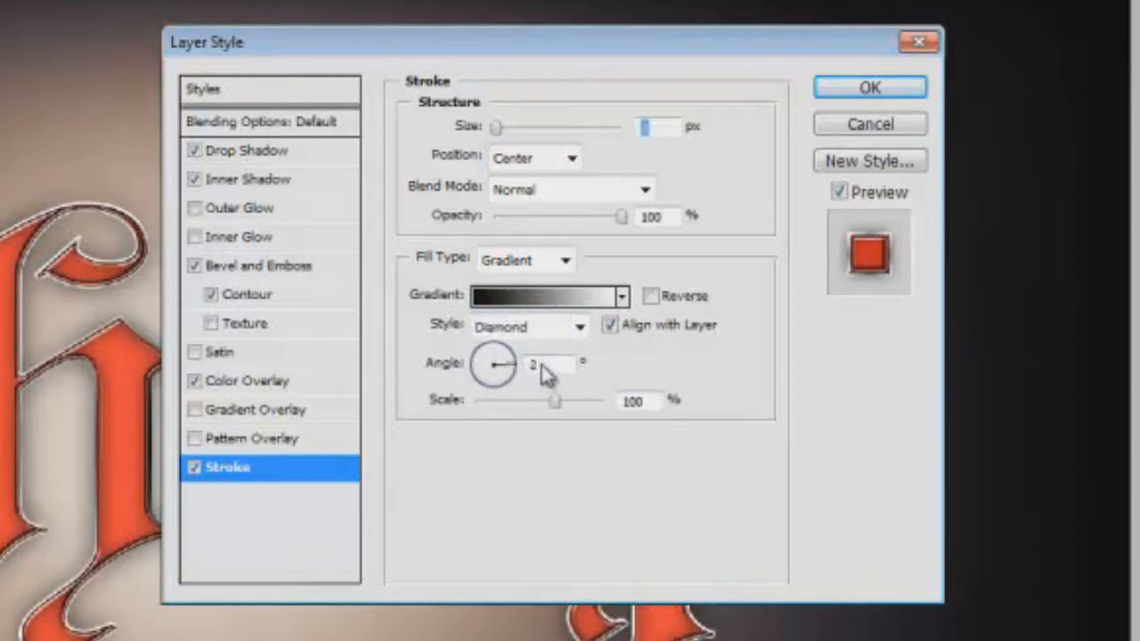
pyautogui.click(546, 369)
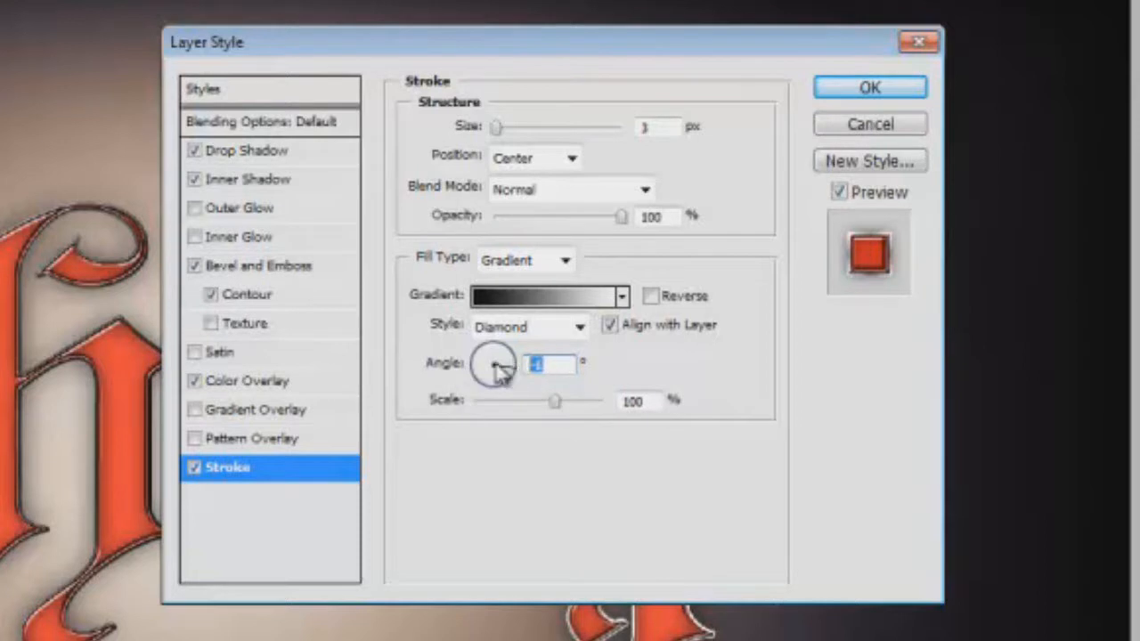
pyautogui.press('Return')
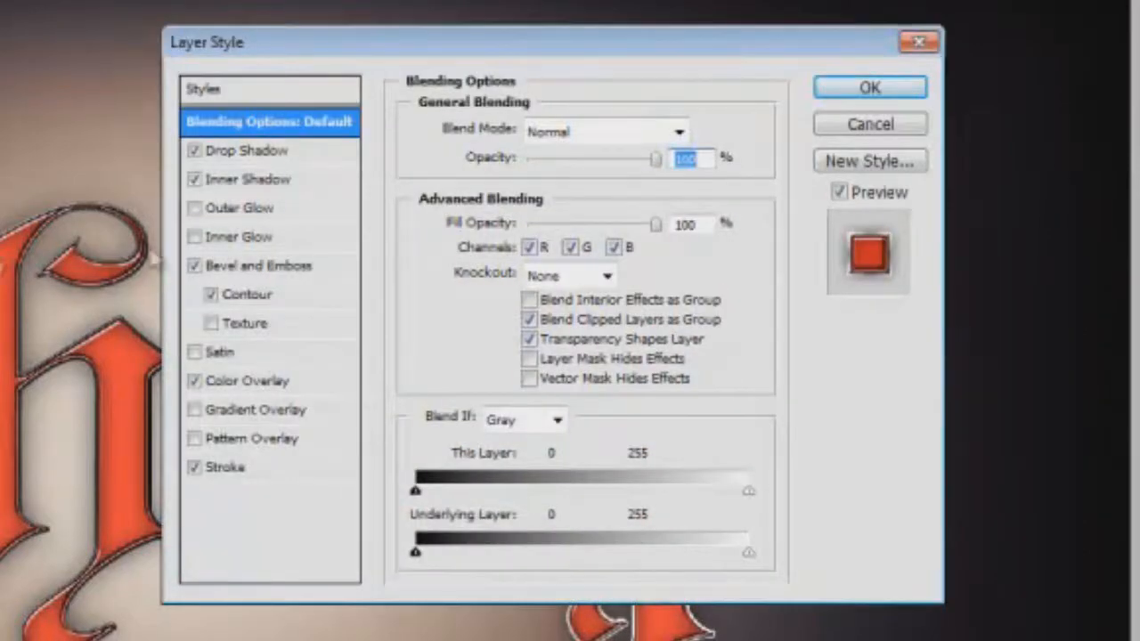
# Set the stroke's size to 4 px.
pyautogui.click(268, 462)
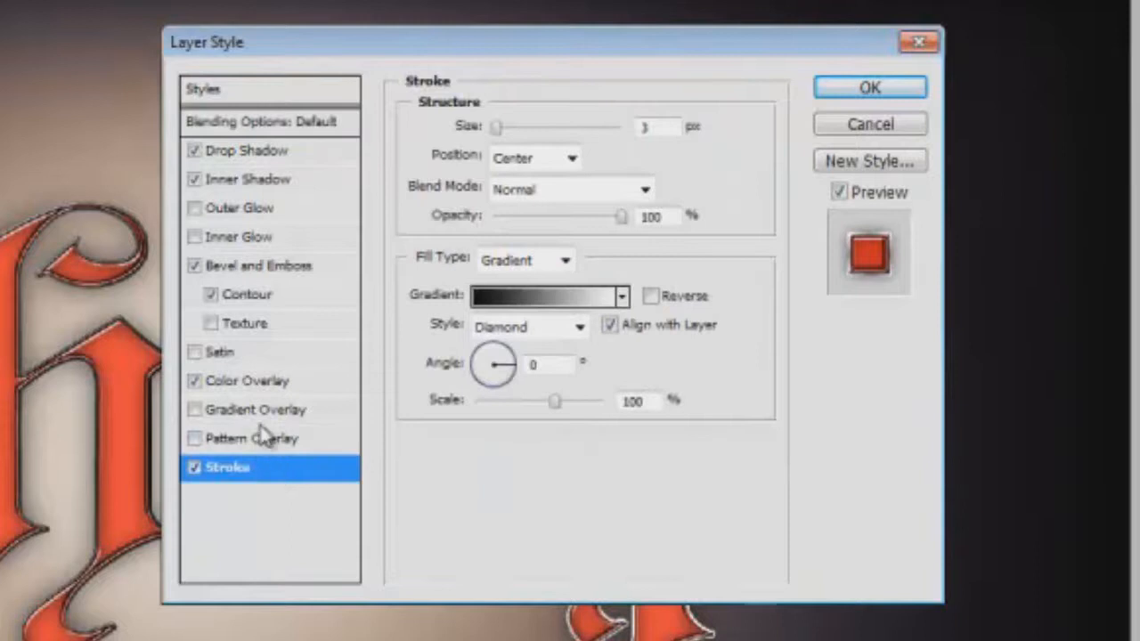
pyautogui.doubleClick(644, 127)
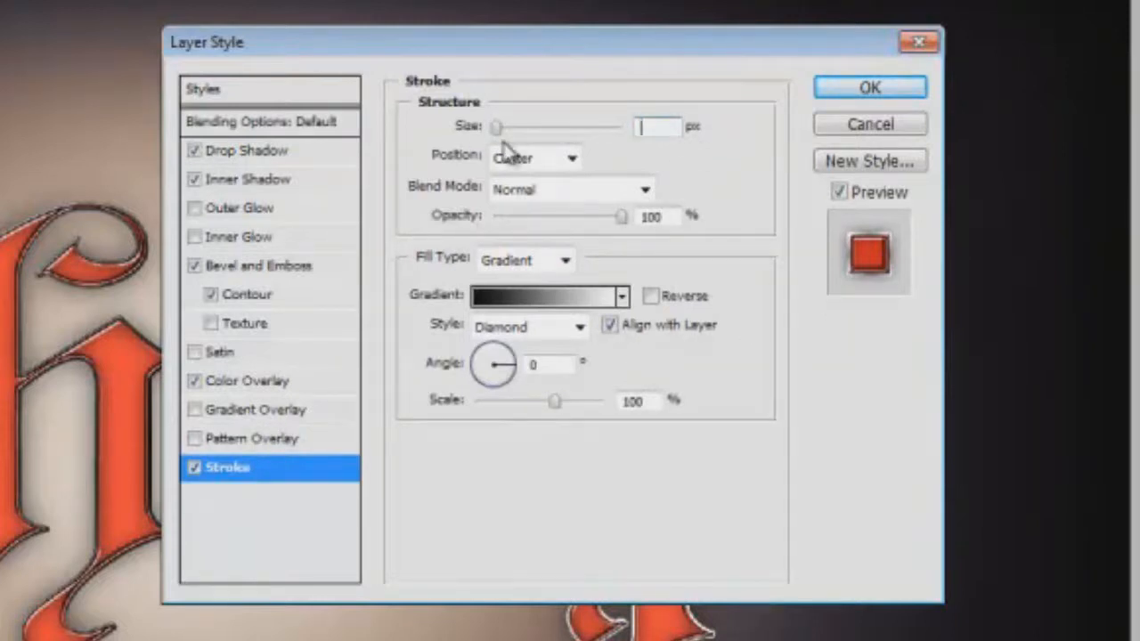
pyautogui.write('4')
pyautogui.press('Return')
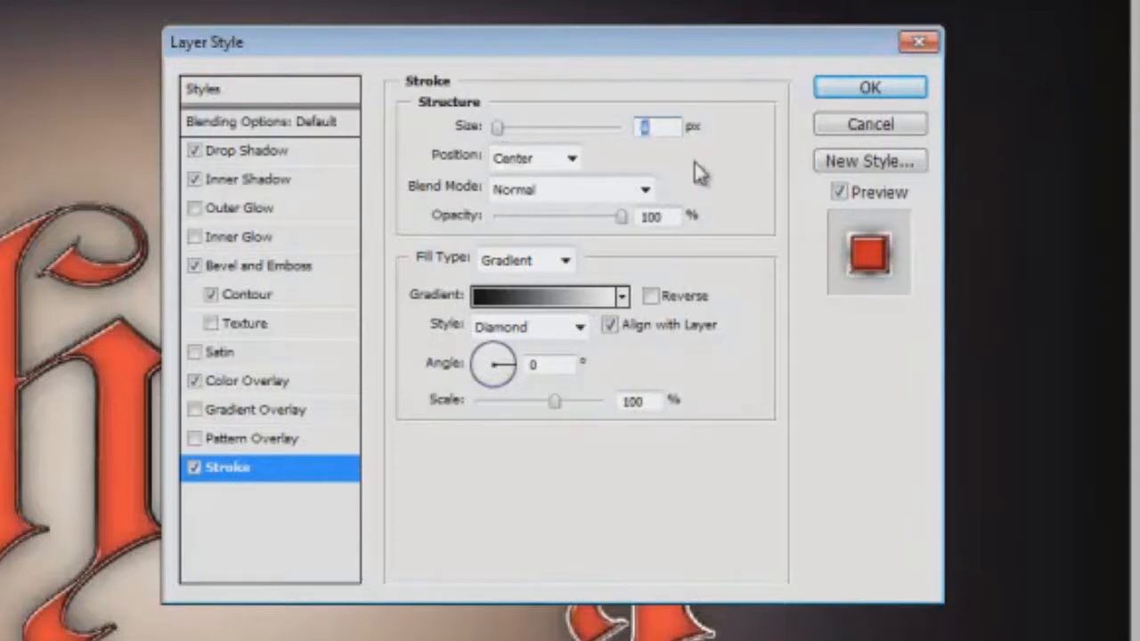
# Give the stroke's gradient a brown start (hue 37°, saturation 54%) and a tan stop at 20% (H 37, S 37, B 72), and remove its white stop.
pyautogui.click(544, 297)
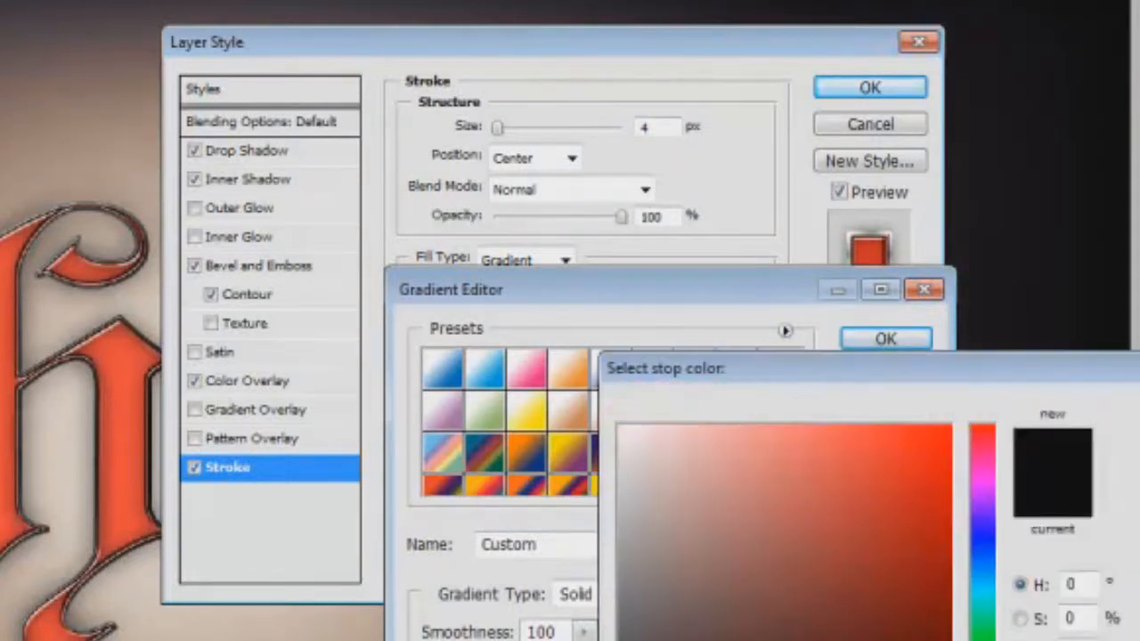
pyautogui.moveTo(798, 600); pyautogui.dragTo(798, 625)
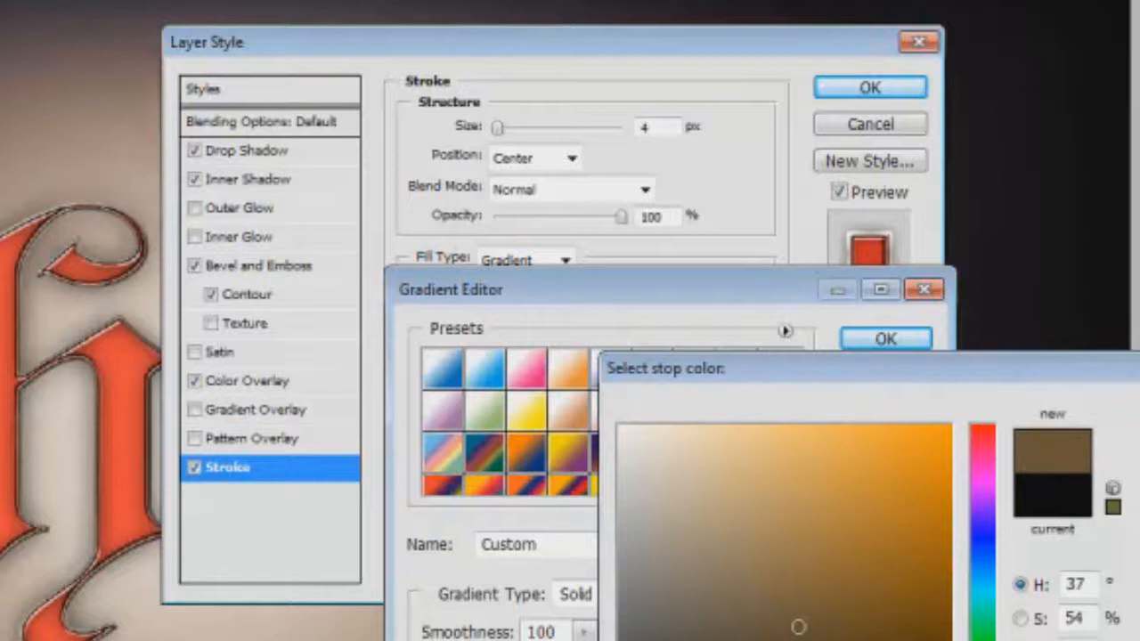
pyautogui.press('Return')
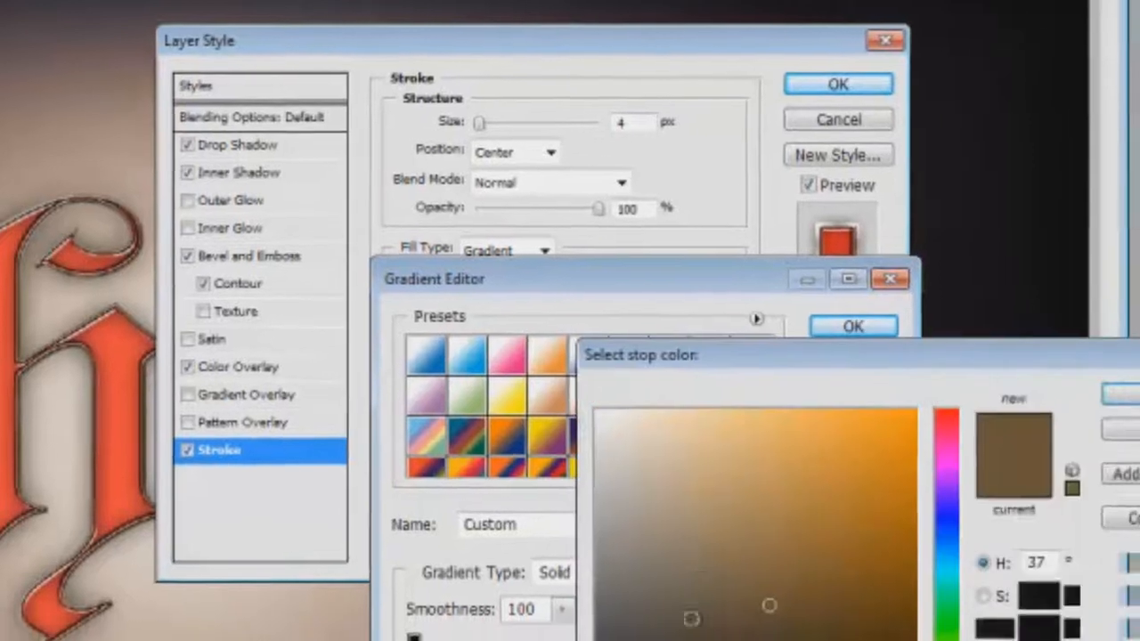
pyautogui.click(709, 494)
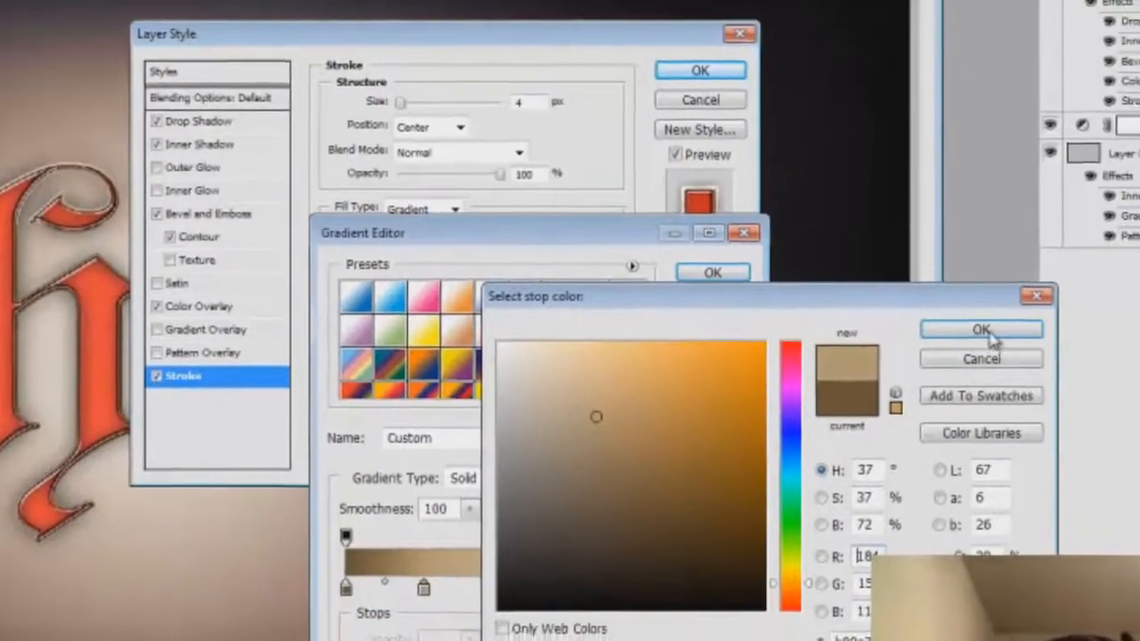
pyautogui.click(1024, 349)
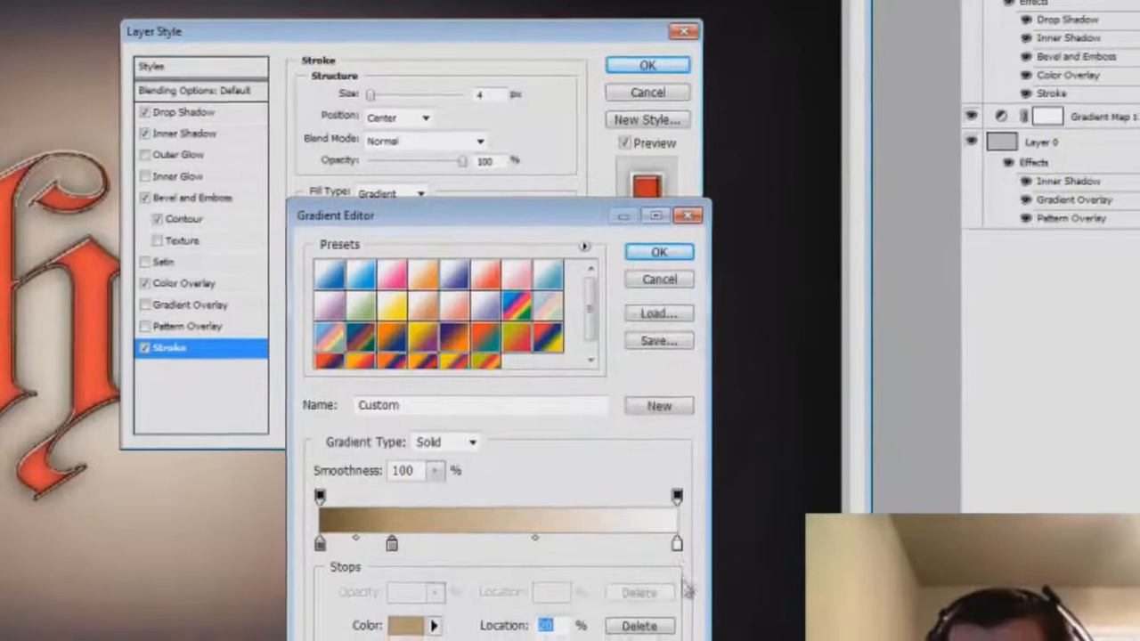
pyautogui.moveTo(694, 557); pyautogui.dragTo(695, 614)
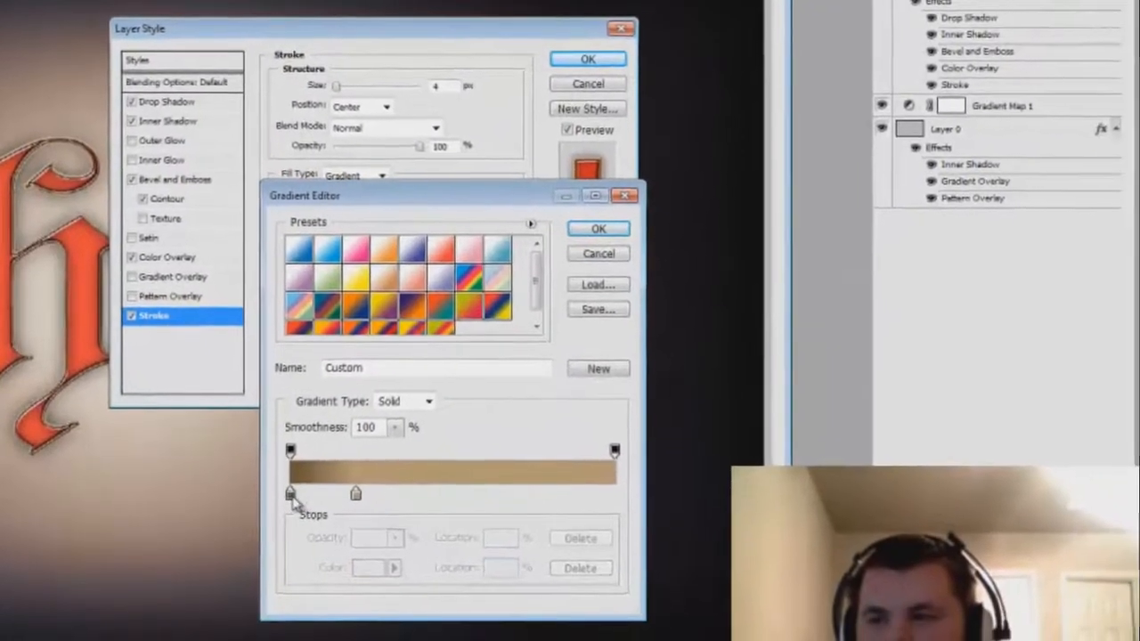
# Alternate copies of the brown and tan color stops along roughly the first 58% of the stroke's gradient and apply the gradient.
pyautogui.click(298, 505)
pyautogui.click(355, 495)
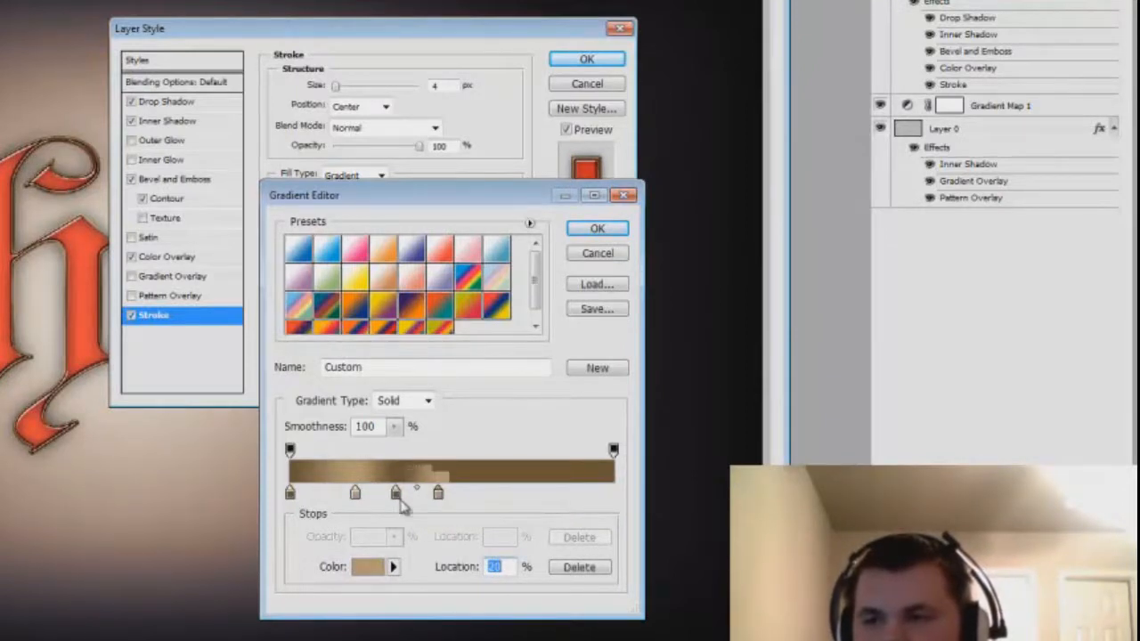
pyautogui.moveTo(355, 496)
pyautogui.mouseDown()
pyautogui.moveTo(345, 504)
pyautogui.moveTo(366, 512)
pyautogui.mouseUp()
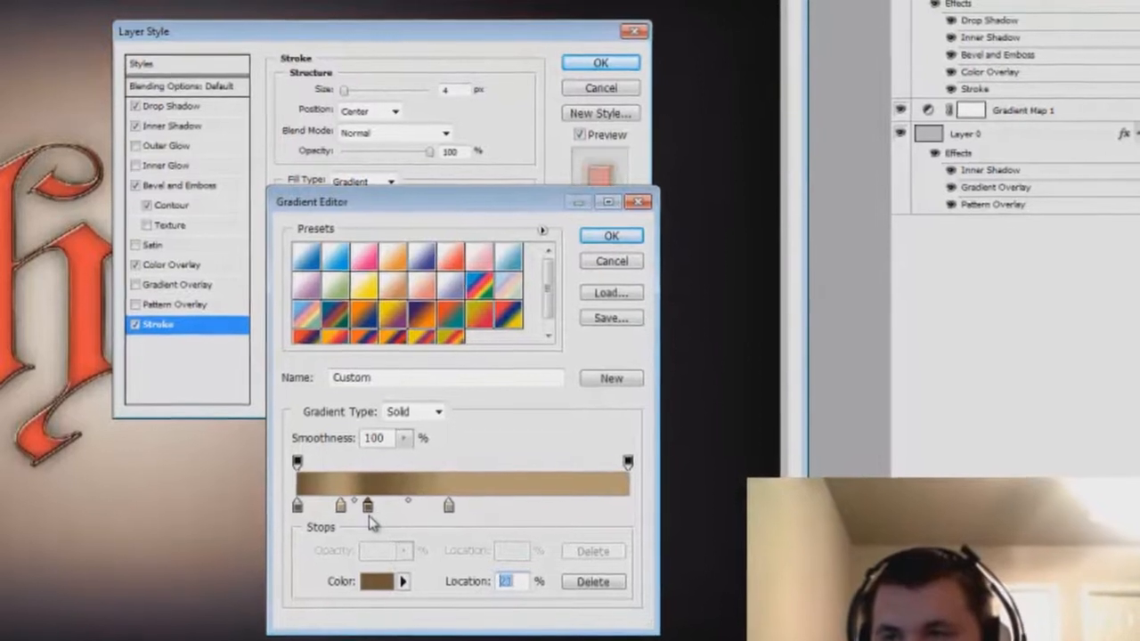
pyautogui.moveTo(452, 517); pyautogui.dragTo(412, 520)
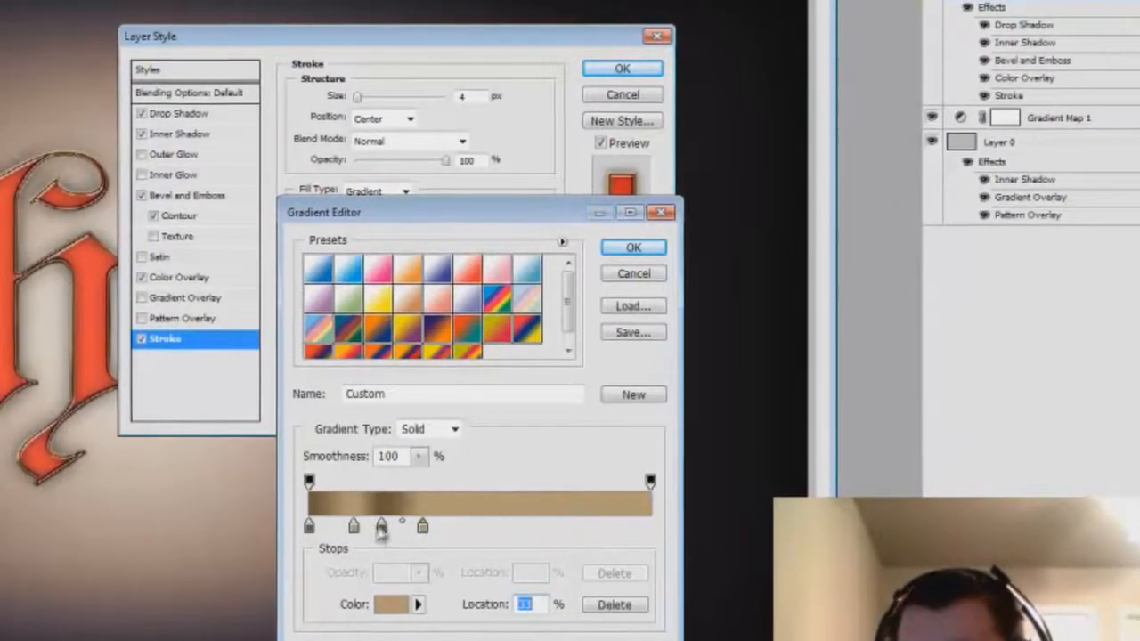
pyautogui.click(454, 532)
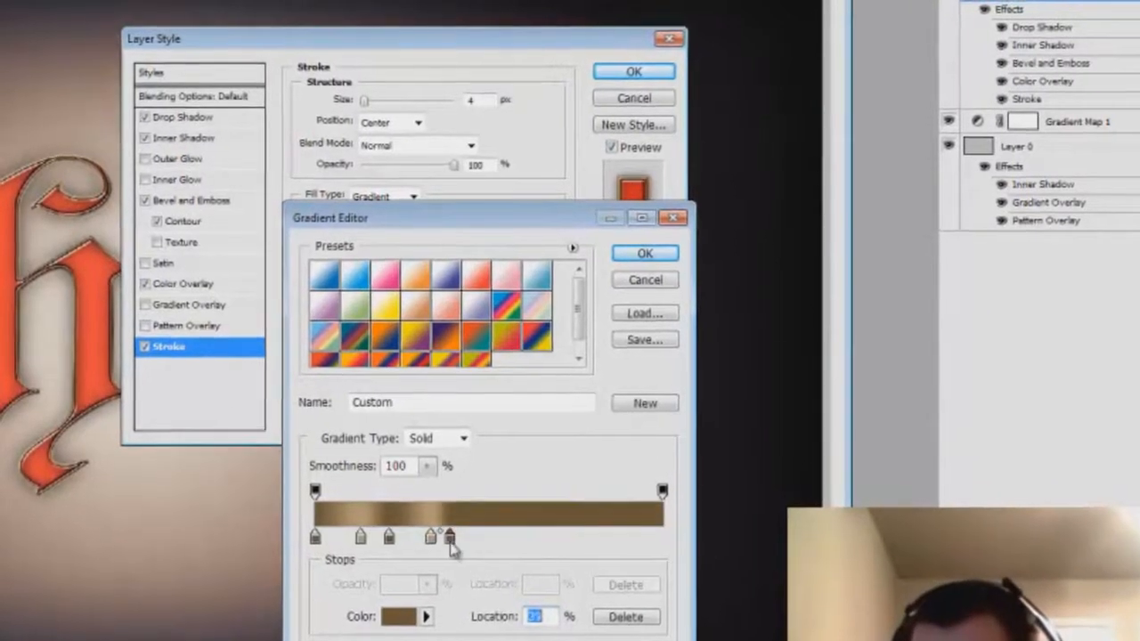
pyautogui.moveTo(464, 543); pyautogui.dragTo(468, 543)
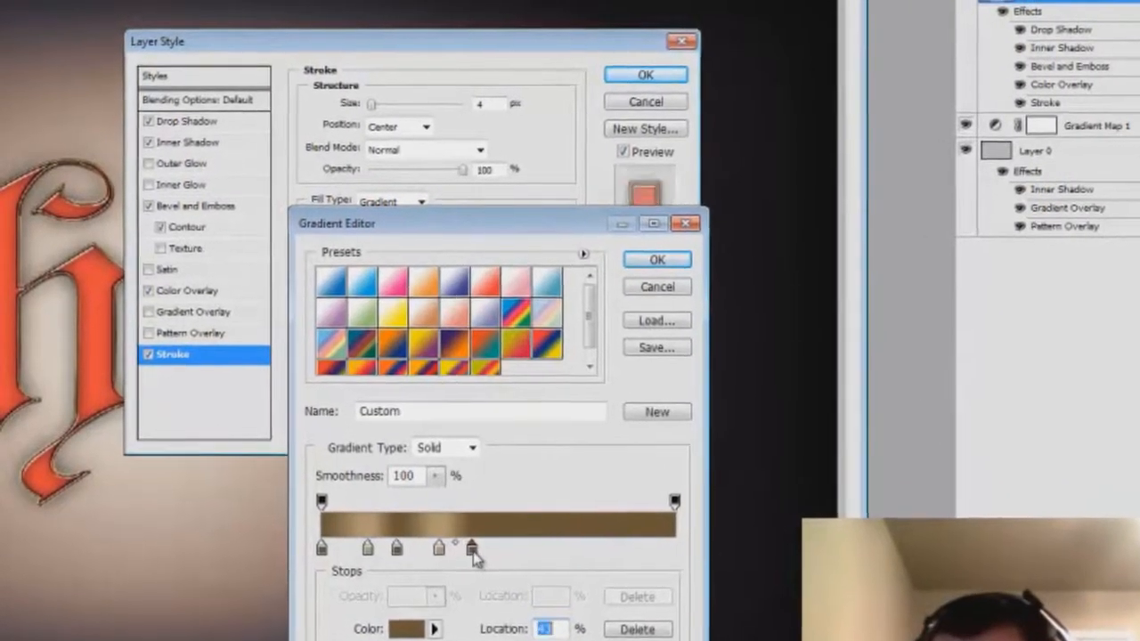
pyautogui.click(514, 569)
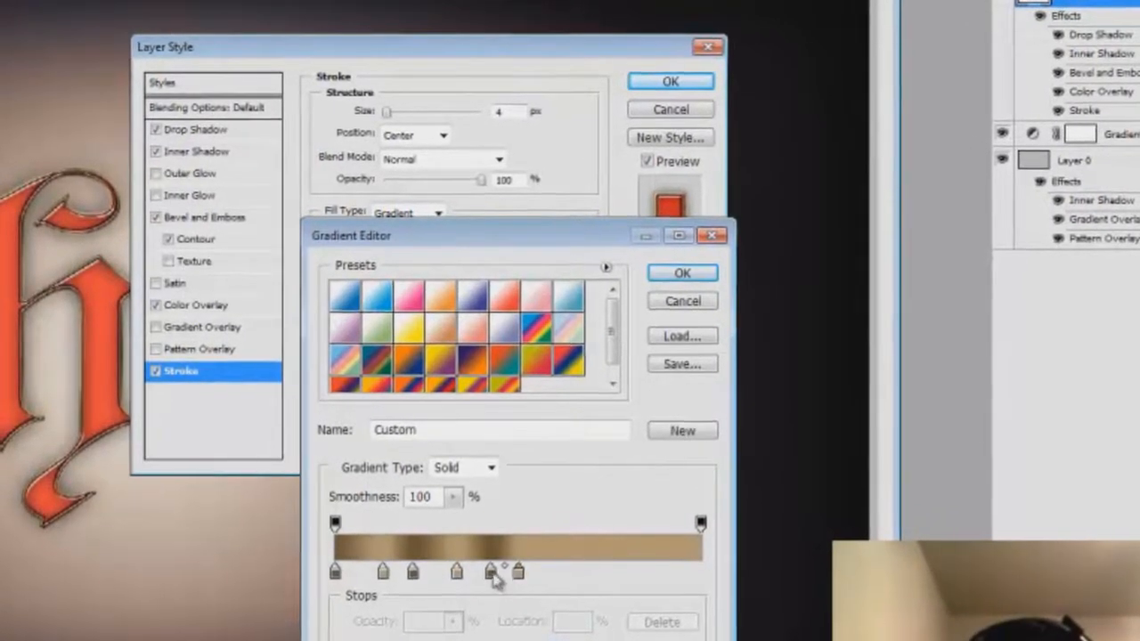
pyautogui.click(540, 568)
pyautogui.moveTo(552, 578)
pyautogui.mouseDown()
pyautogui.moveTo(567, 581)
pyautogui.moveTo(564, 590)
pyautogui.mouseUp()
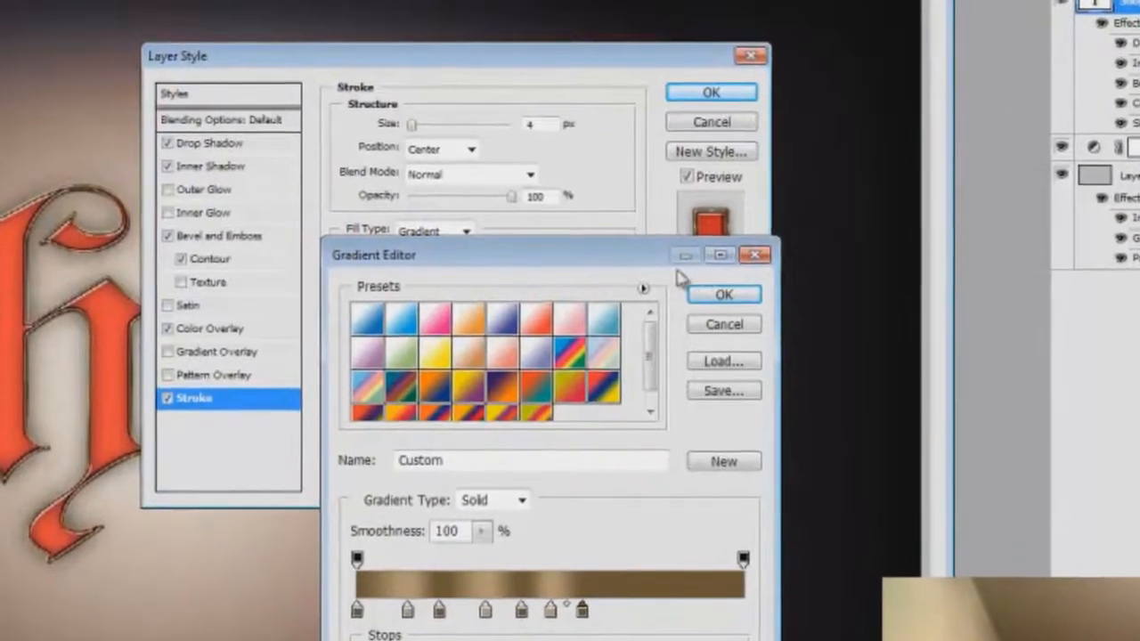
pyautogui.click(716, 295)
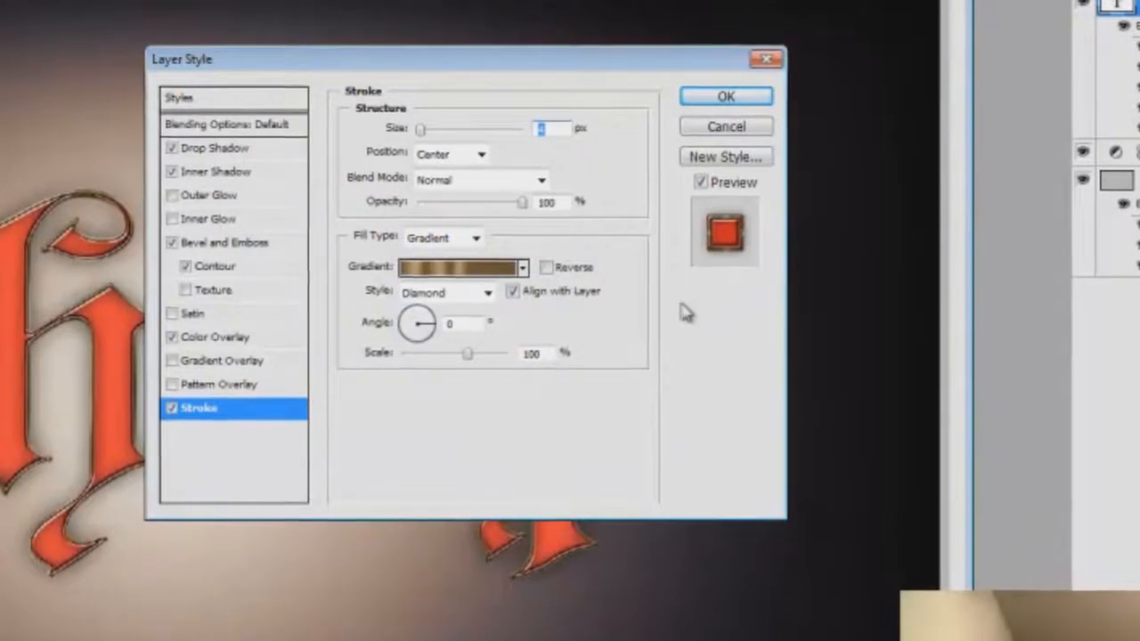
# Try the Half Round gloss contour on the text's Bevel and Emboss effect.
pyautogui.click(233, 246)
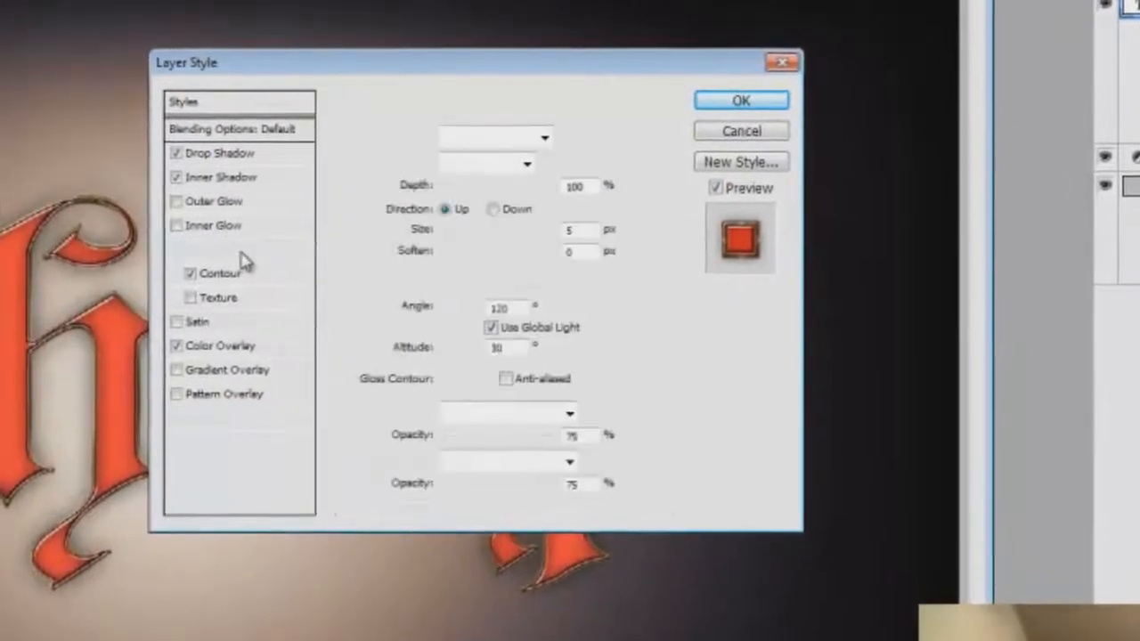
pyautogui.click(252, 280)
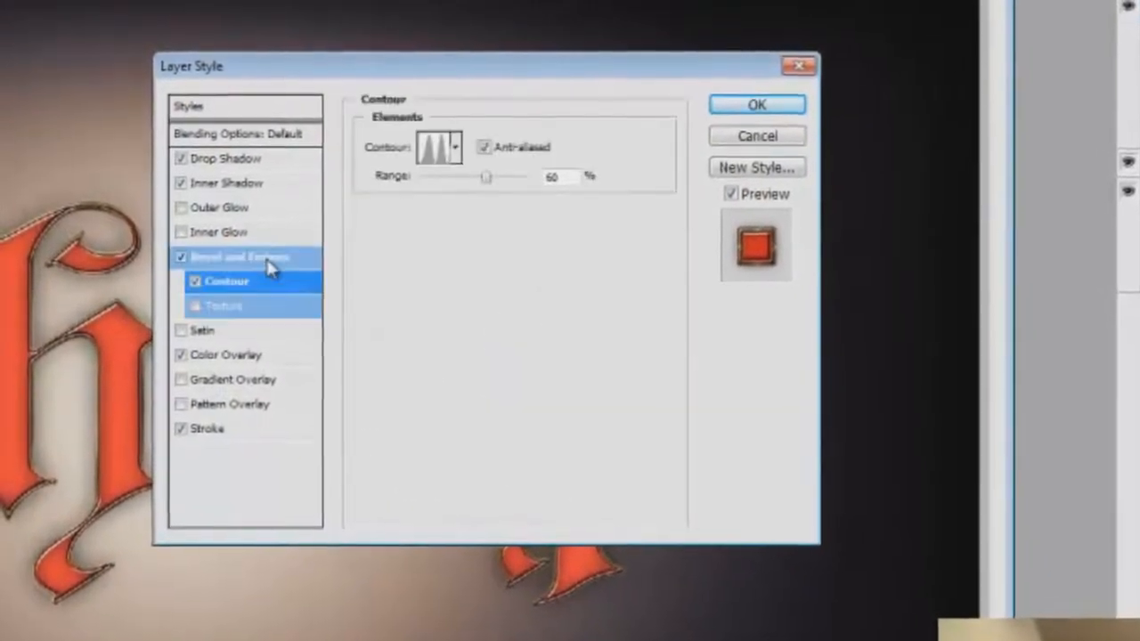
pyautogui.click(264, 255)
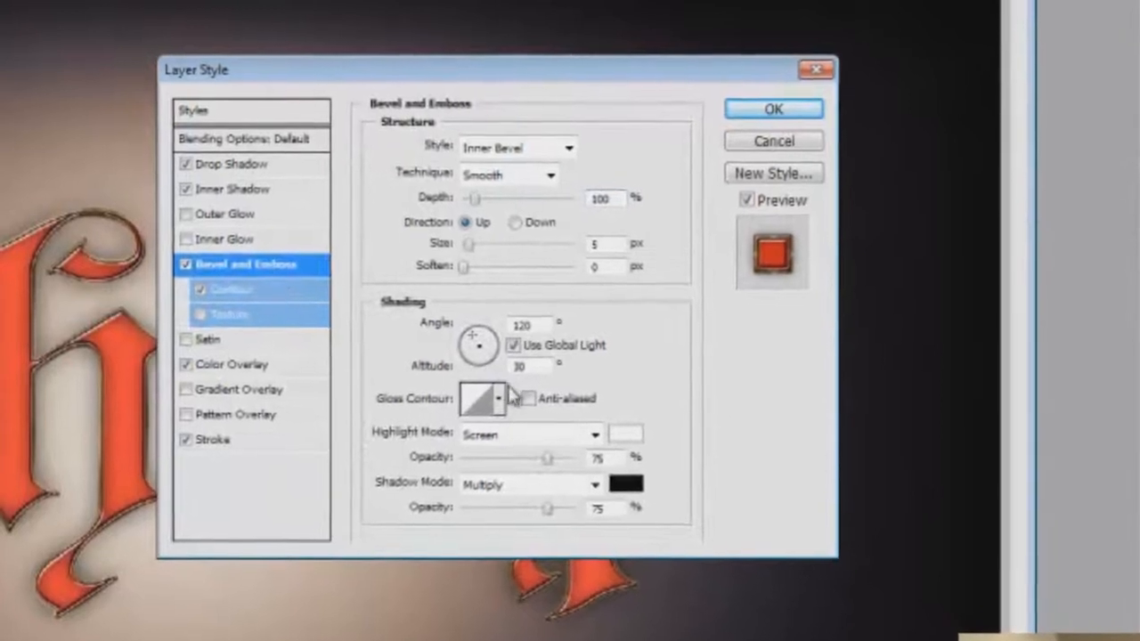
pyautogui.click(495, 395)
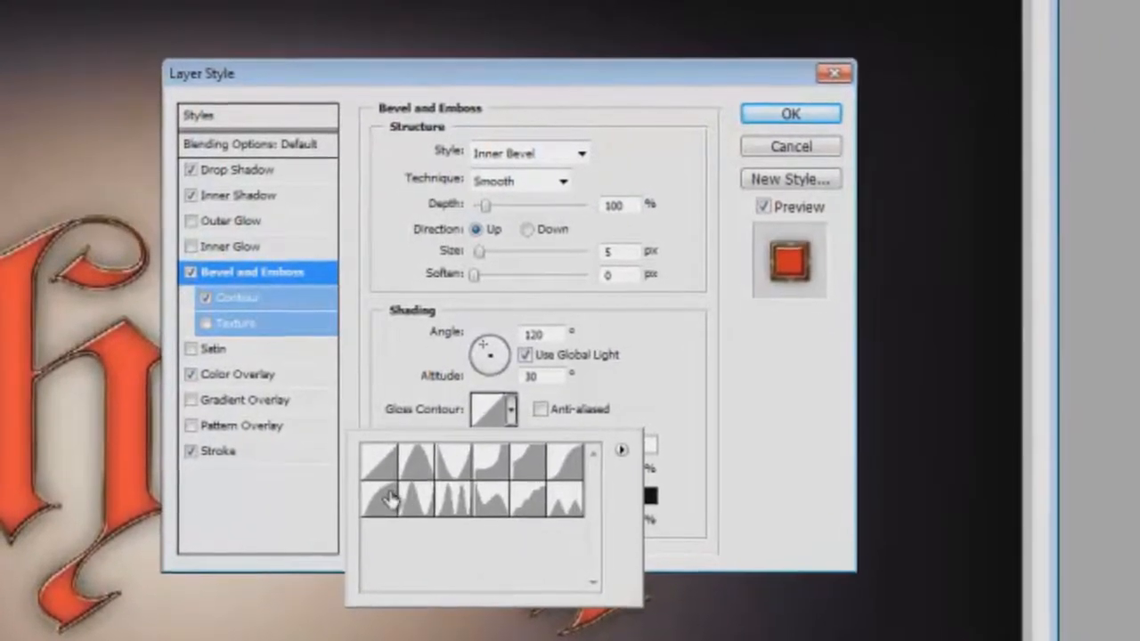
pyautogui.click(377, 495)
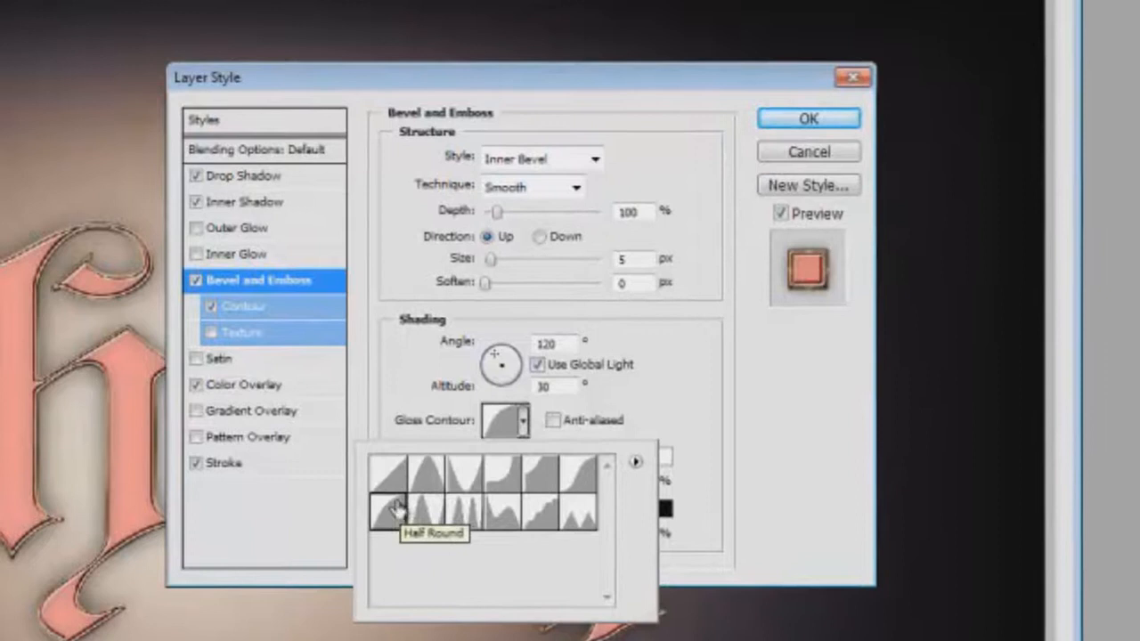
pyautogui.click(412, 339)
# Turn off global light for the bevel, set its angle to 90° and altitude to 37°, and restore the linear gloss contour.
pyautogui.click(560, 382)
pyautogui.moveTo(522, 378); pyautogui.dragTo(526, 378)
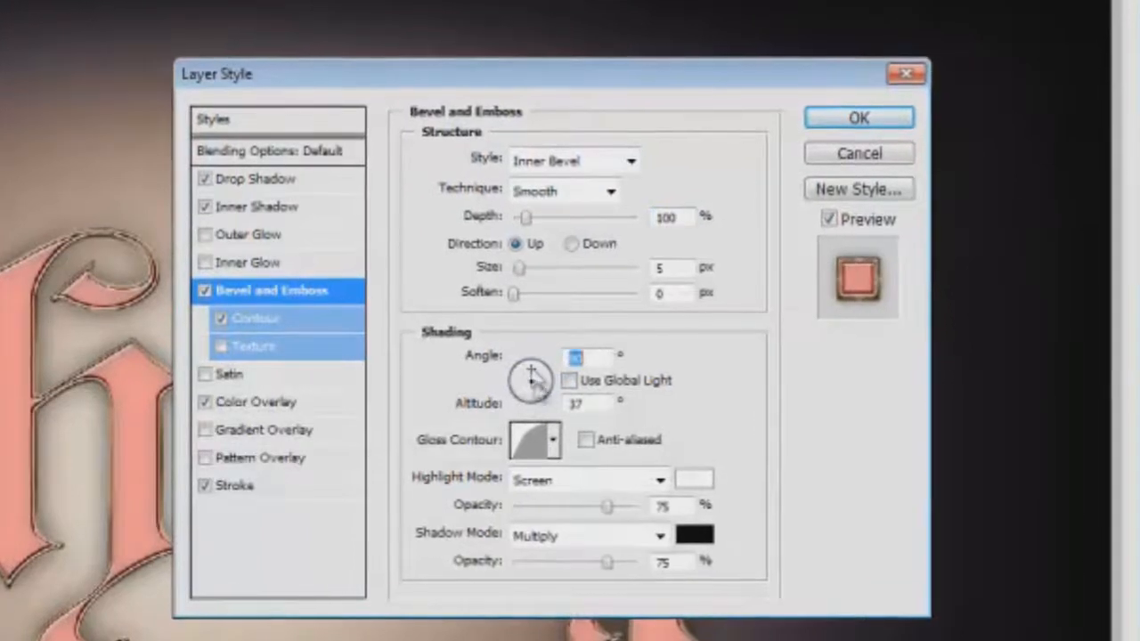
pyautogui.click(551, 441)
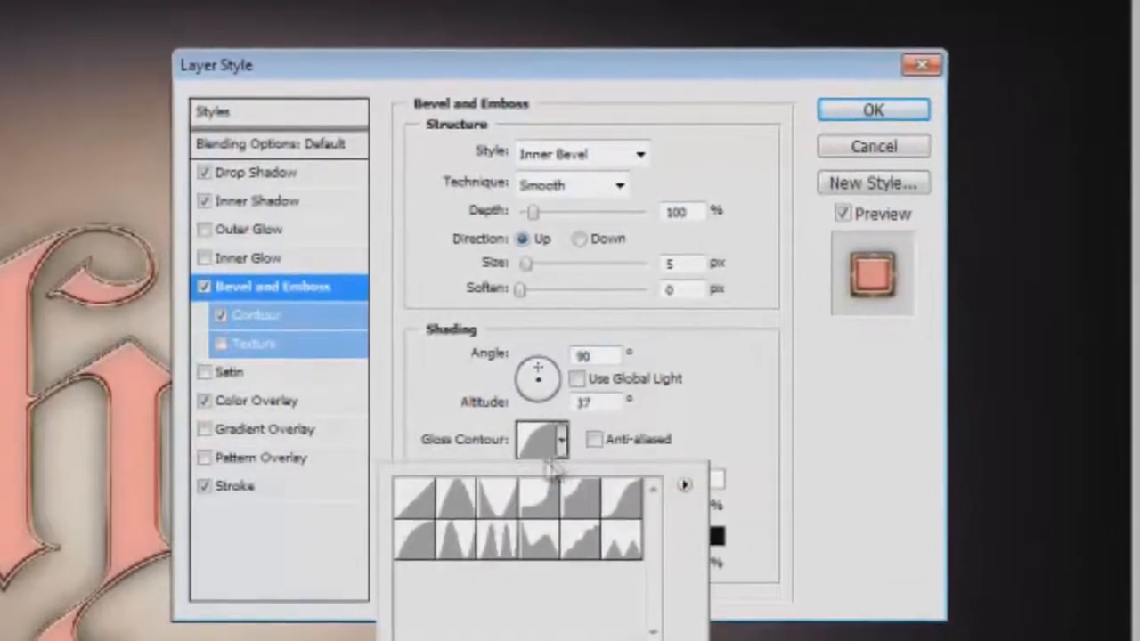
pyautogui.click(432, 491)
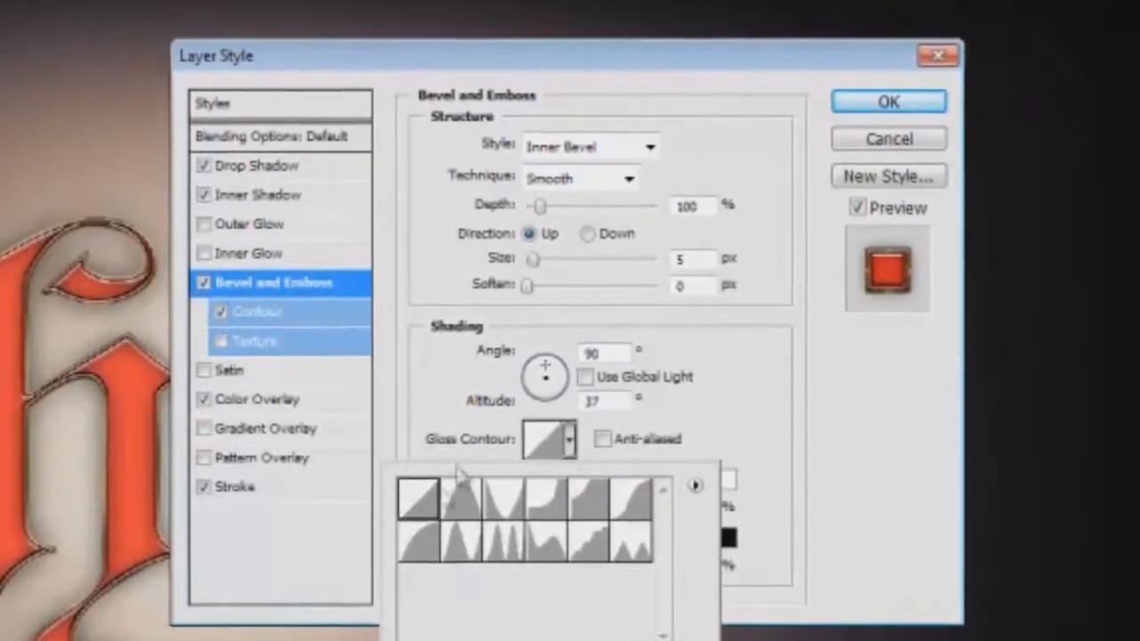
pyautogui.click(441, 485)
# Set the bevel's highlight mode to Color Dodge and its shadow mode to Overlay.
pyautogui.click(589, 484)
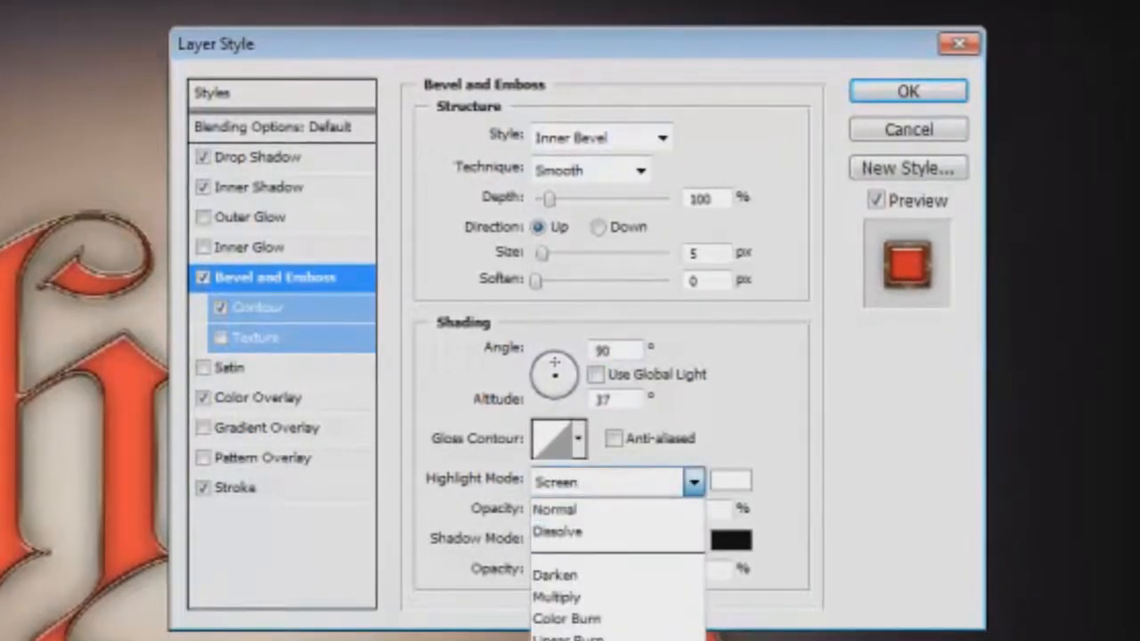
pyautogui.click(570, 637)
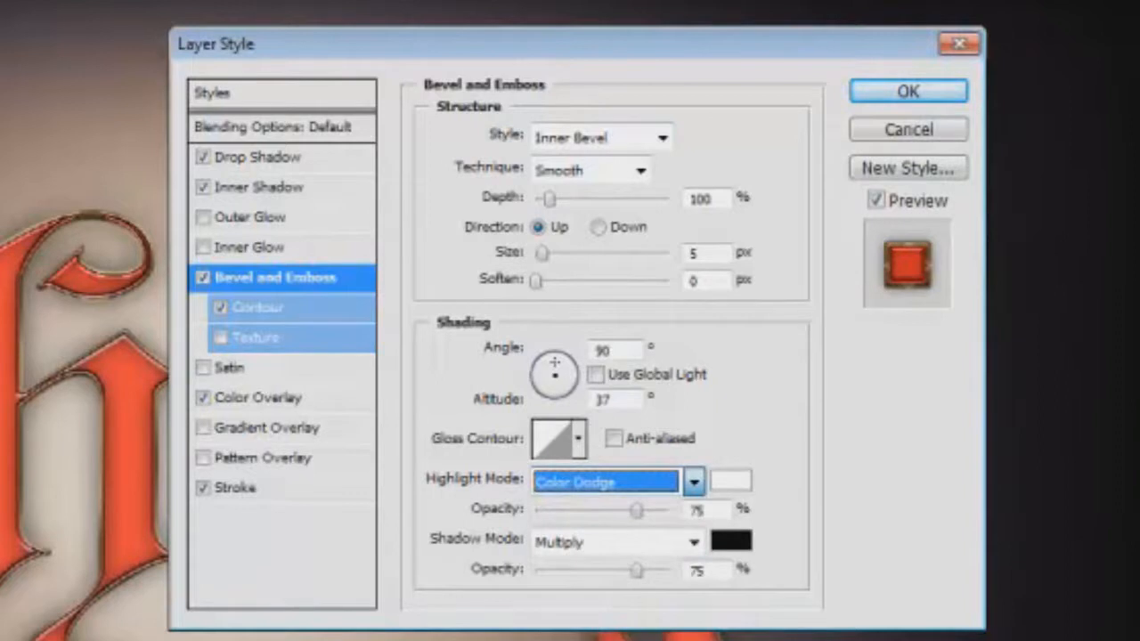
pyautogui.click(595, 543)
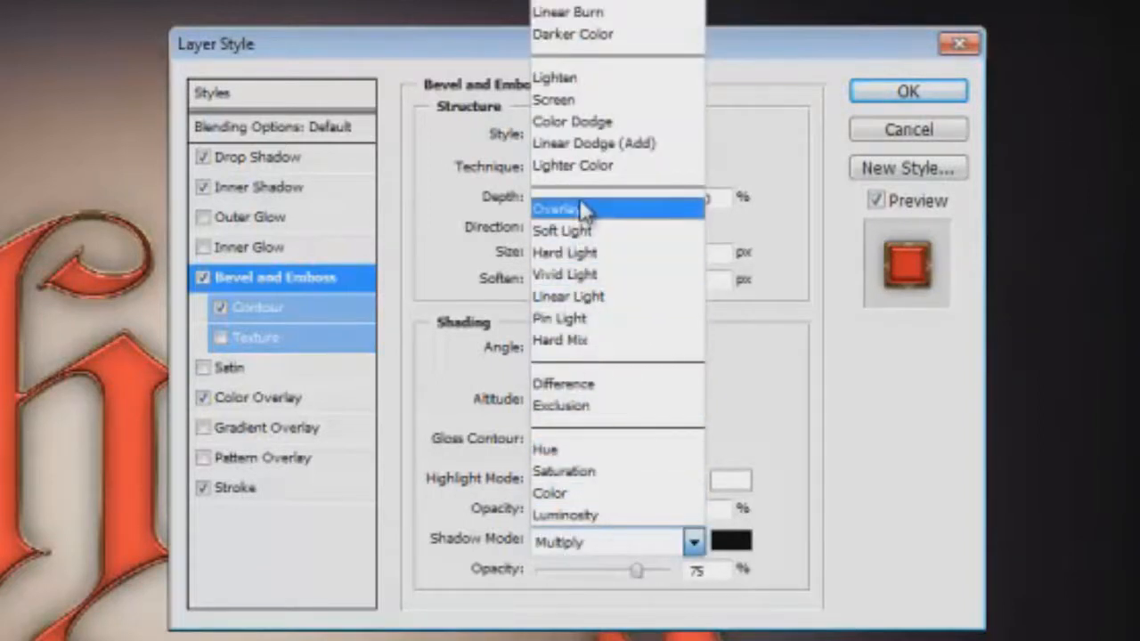
pyautogui.click(583, 210)
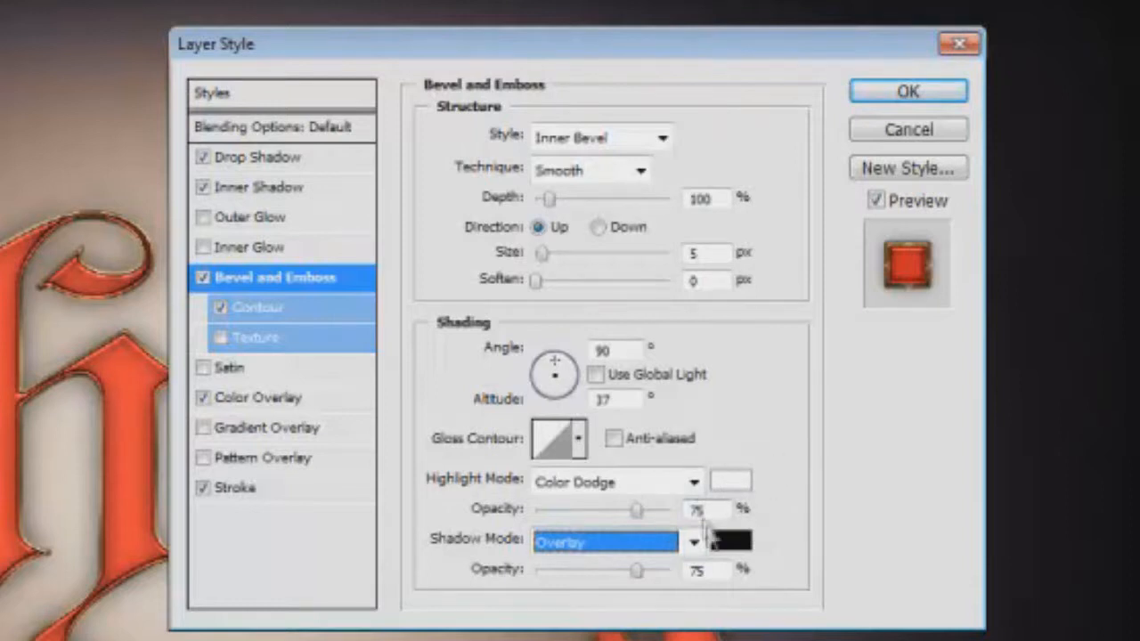
# Change the bevel's style to Stroke Emboss and set its size to 10 px.
pyautogui.click(592, 143)
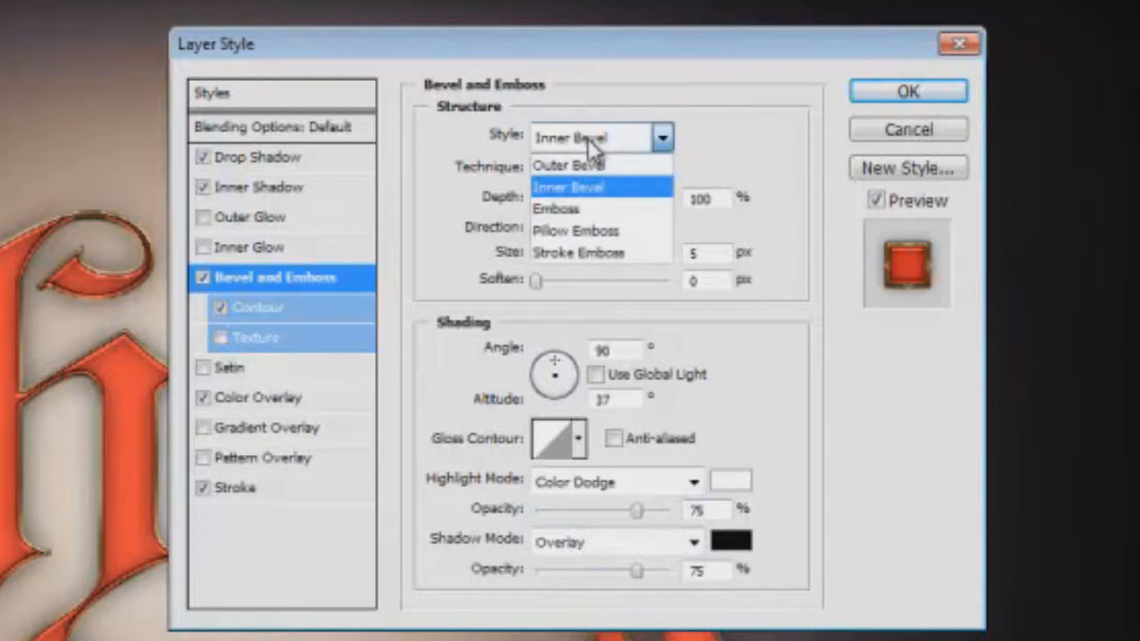
pyautogui.click(583, 231)
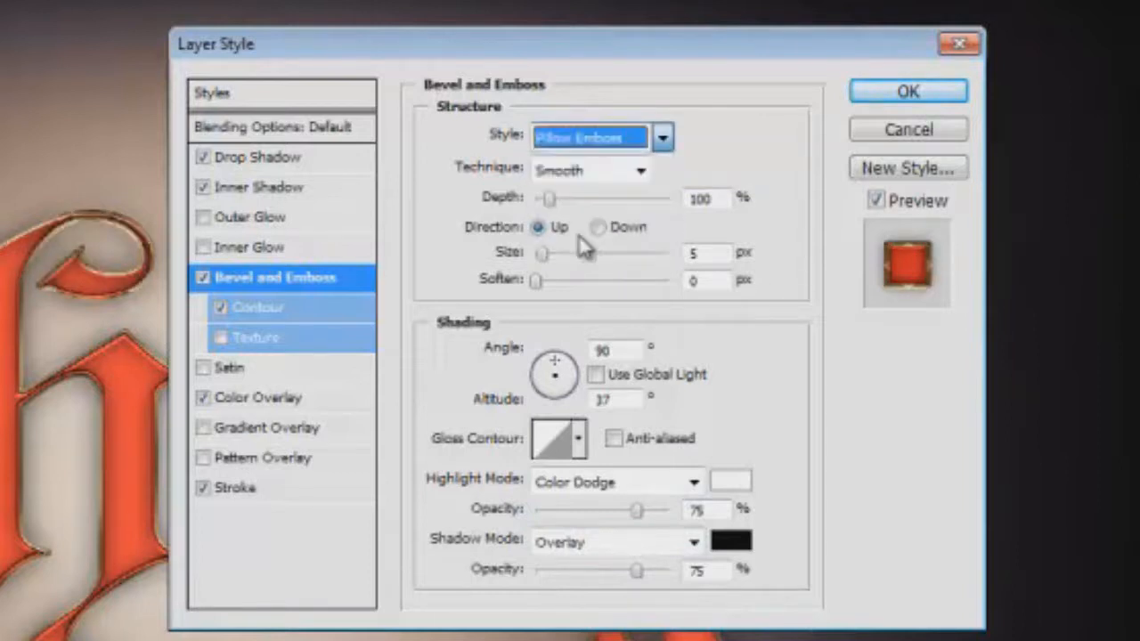
pyautogui.click(592, 138)
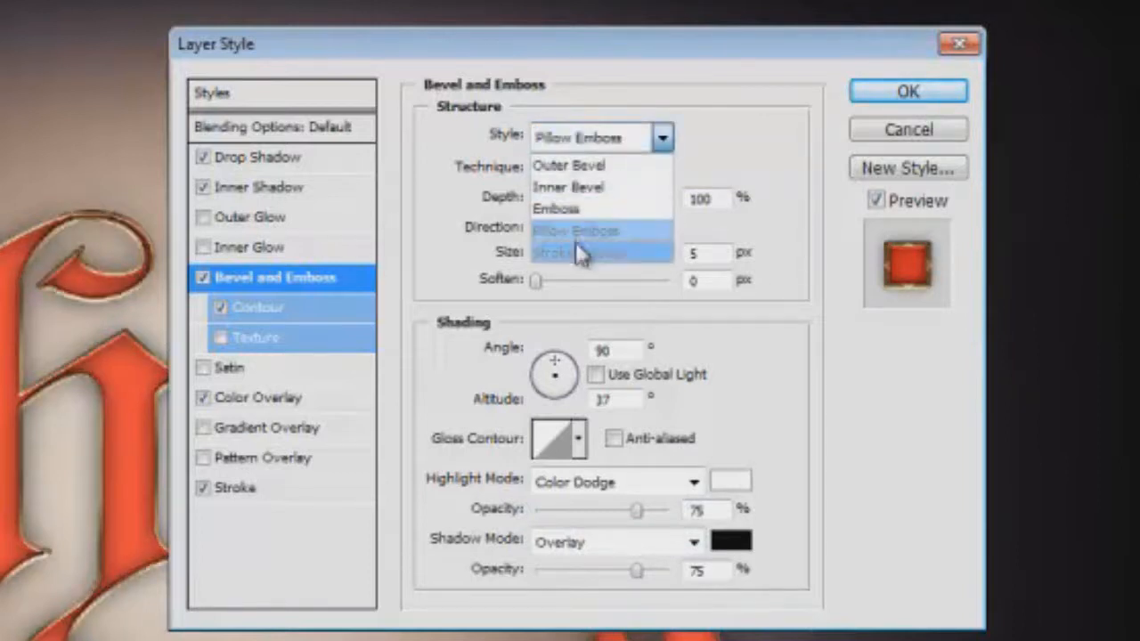
pyautogui.click(580, 249)
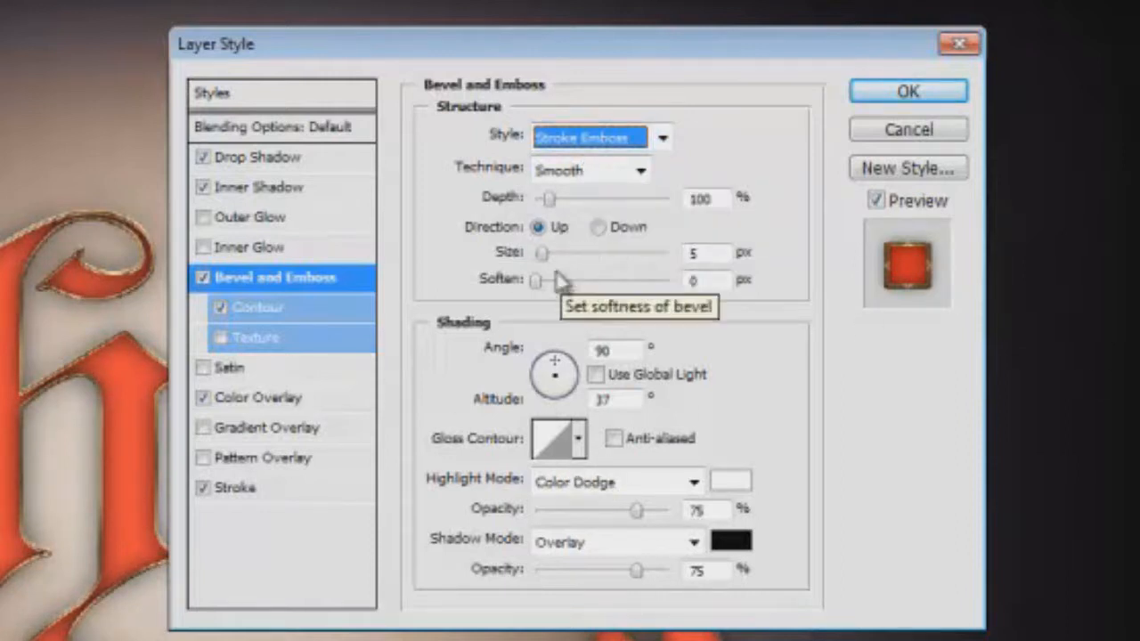
pyautogui.moveTo(545, 257); pyautogui.dragTo(550, 256)
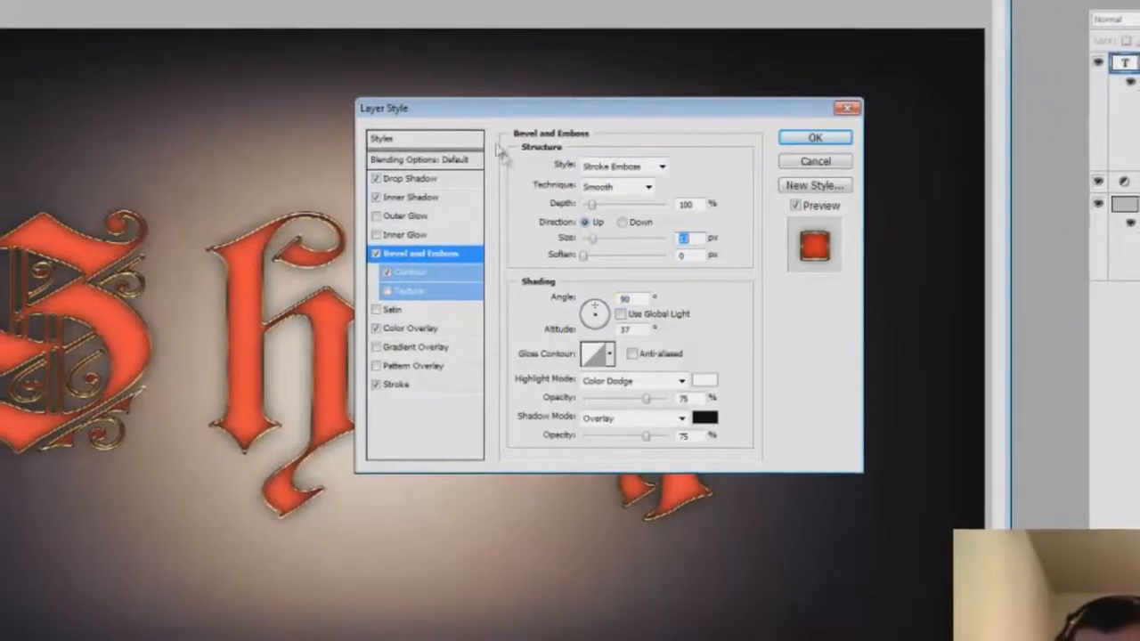
pyautogui.click(789, 144)
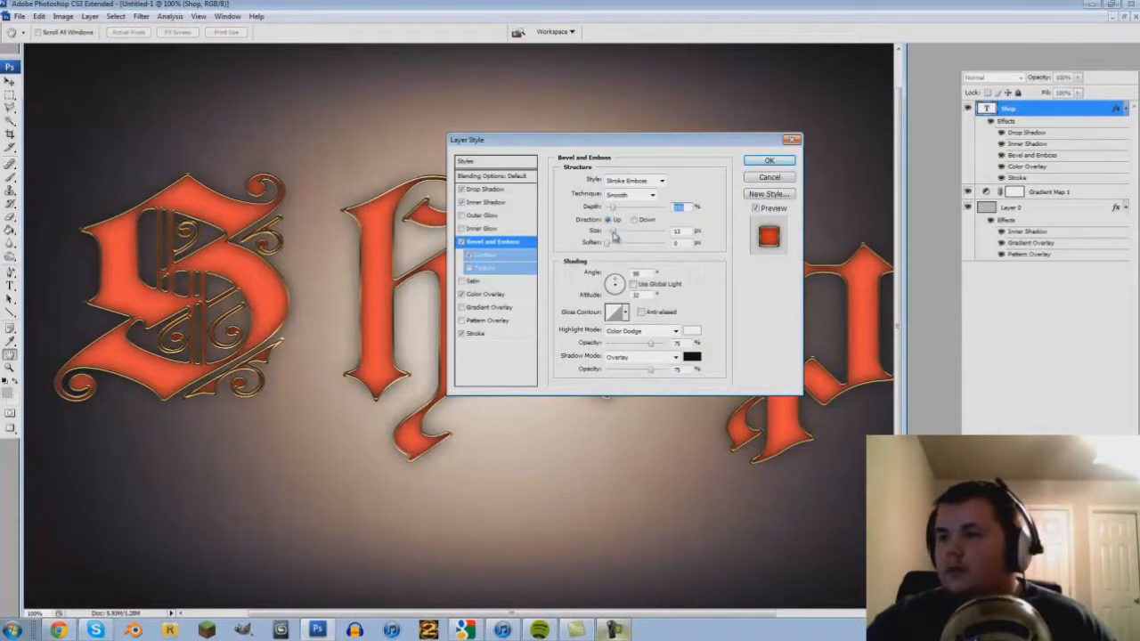
pyautogui.moveTo(611, 233); pyautogui.dragTo(612, 235)
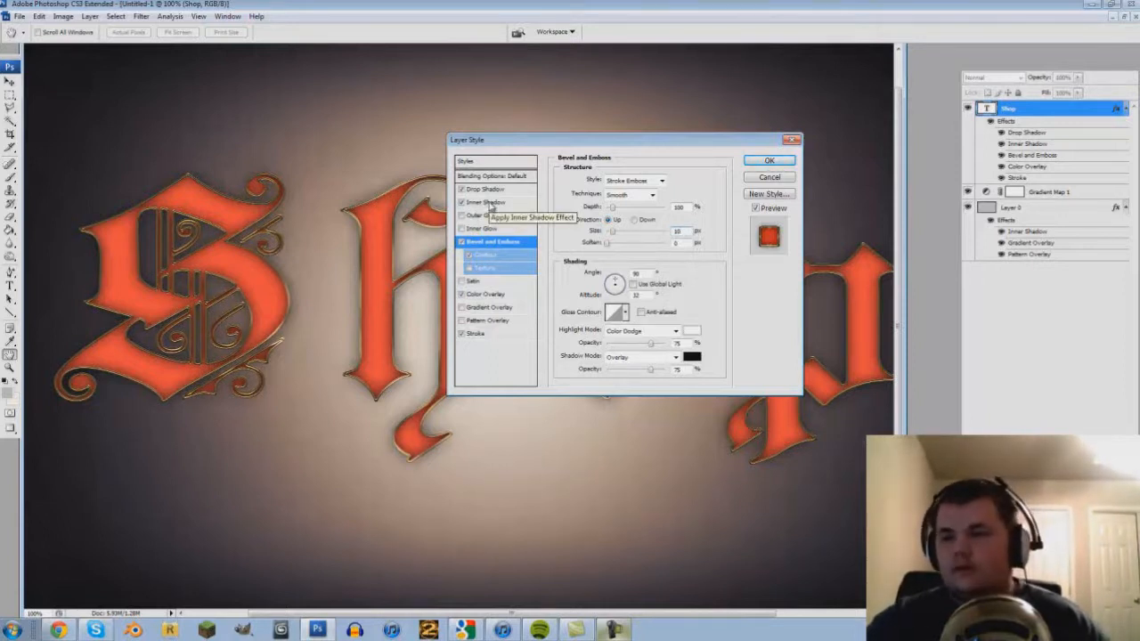
# Increase the text stroke's size to 6 px.
pyautogui.click(488, 334)
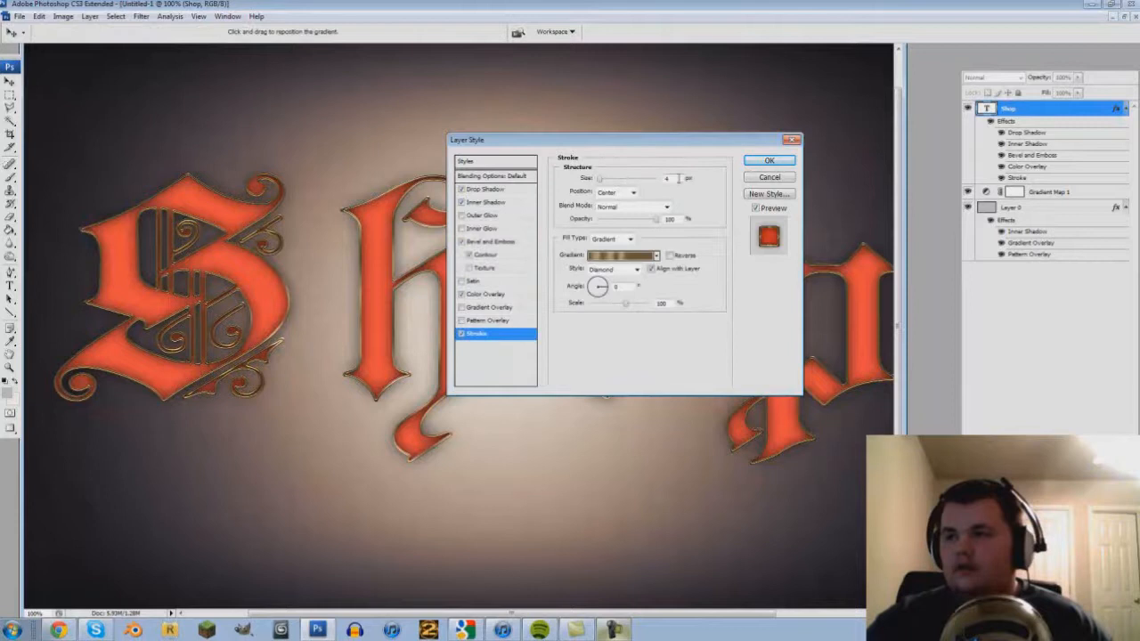
pyautogui.moveTo(679, 179); pyautogui.dragTo(623, 184)
pyautogui.press('Up')
pyautogui.press('Up')
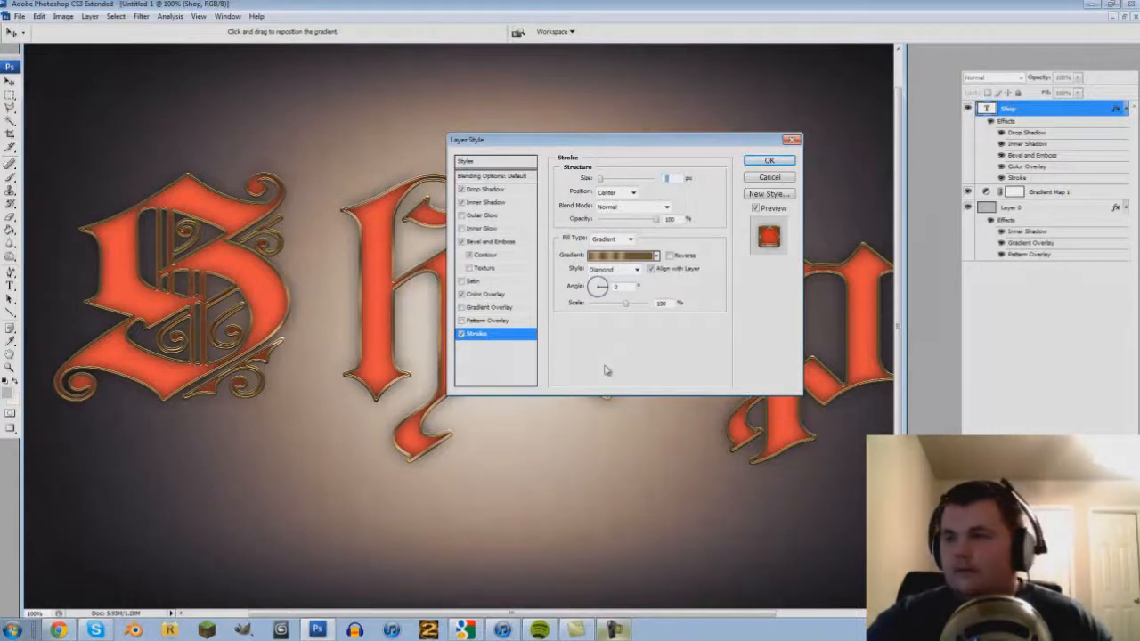
# Try the Overlay blend mode and a reversed gradient on the text stroke, and restore Normal mode and the original gradient direction.
pyautogui.click(614, 206)
pyautogui.click(614, 206)
pyautogui.click(665, 207)
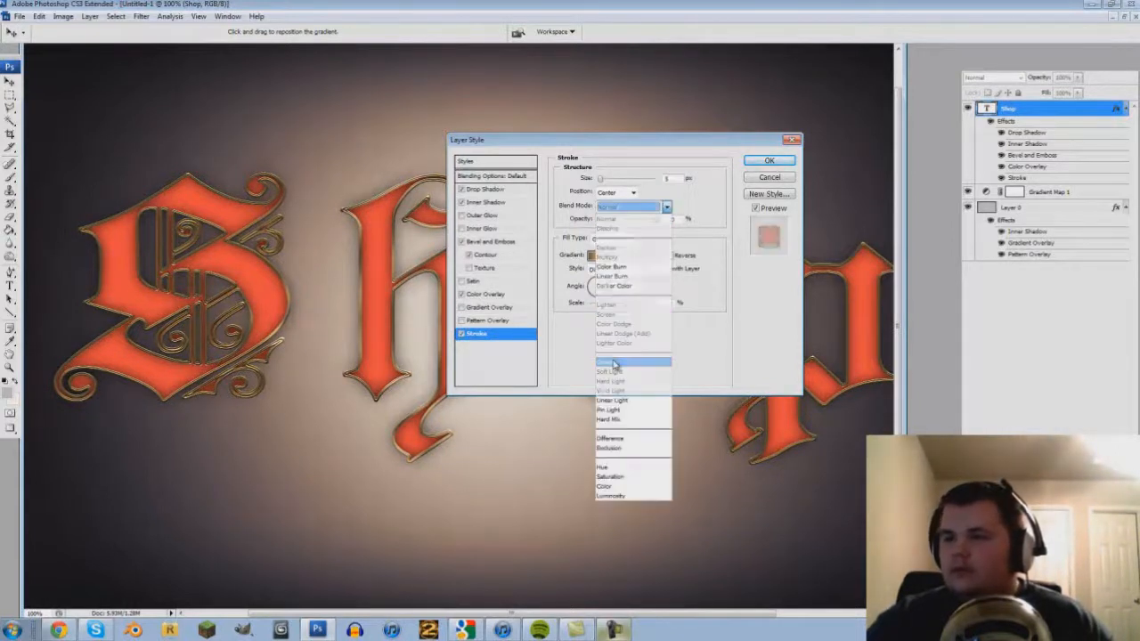
pyautogui.click(608, 361)
pyautogui.click(614, 207)
pyautogui.click(615, 219)
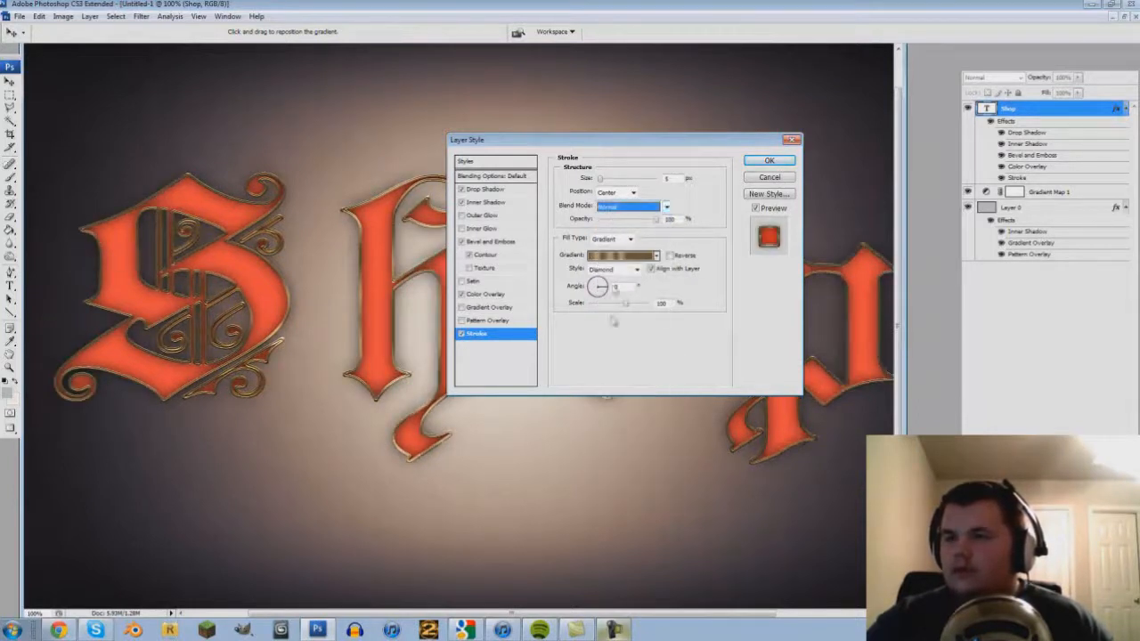
pyautogui.click(612, 351)
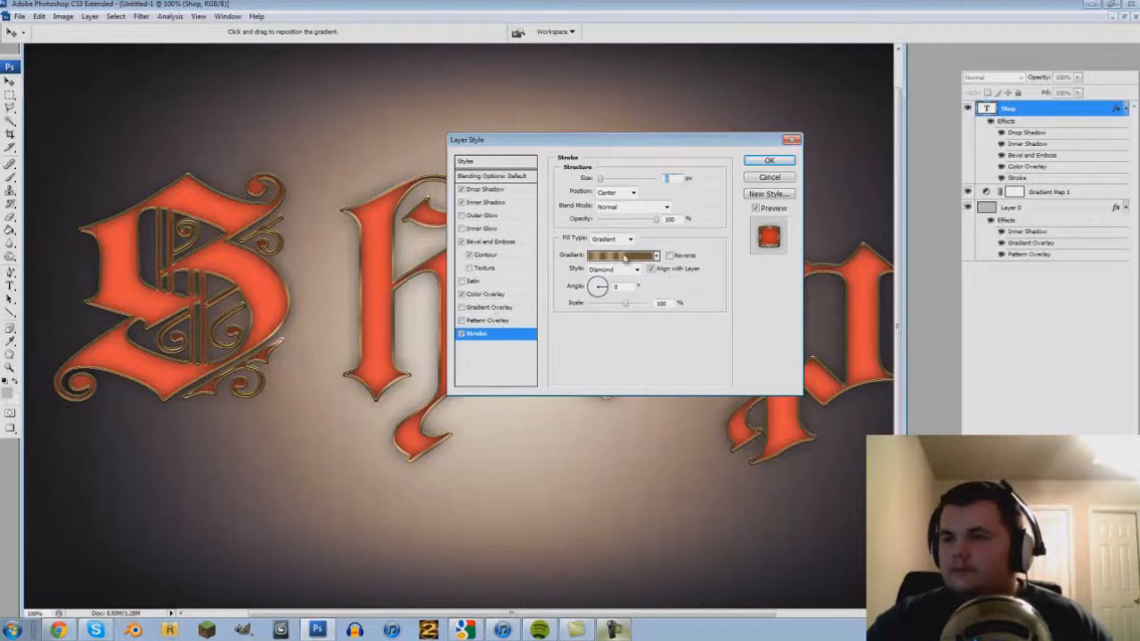
pyautogui.click(669, 255)
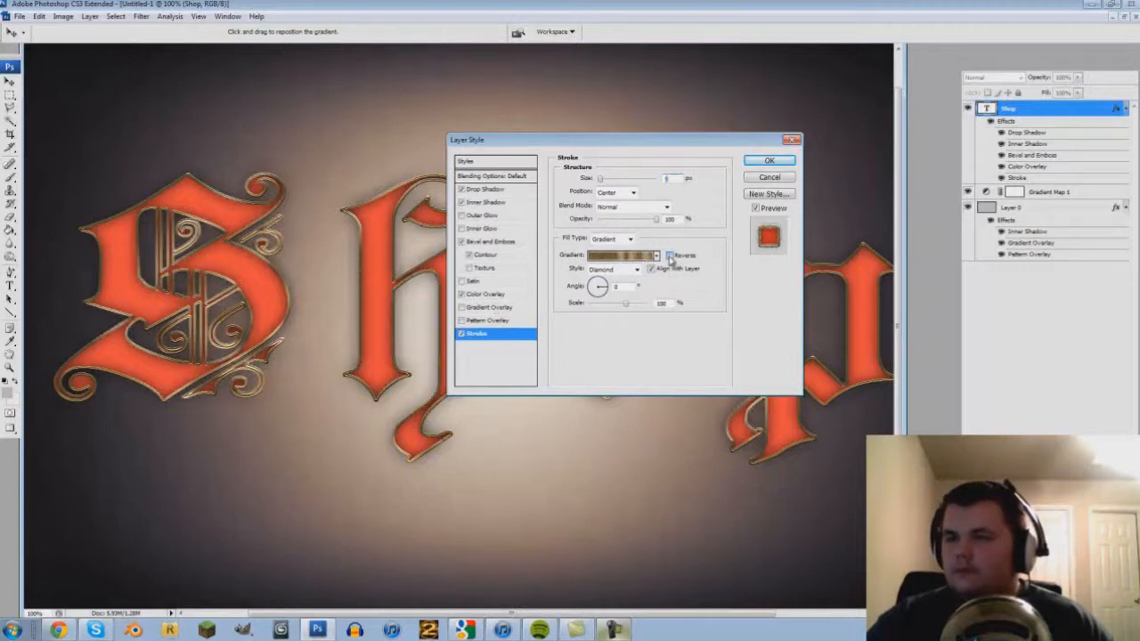
pyautogui.click(670, 256)
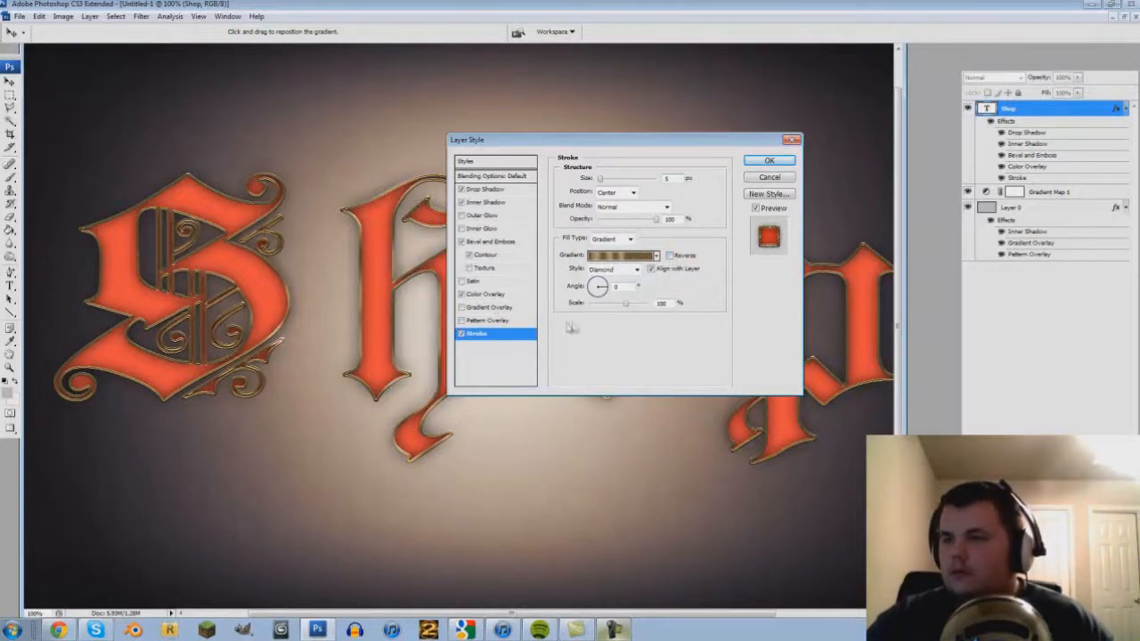
# Add an inner glow to the Shop text with Normal blend mode and a black glow colour.
pyautogui.click(483, 229)
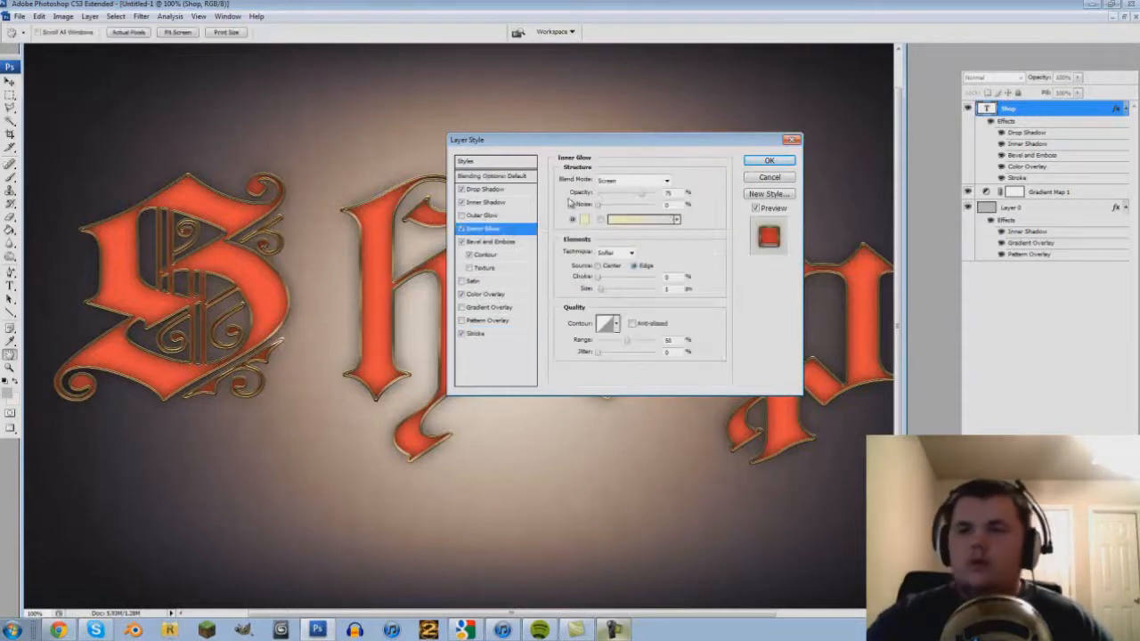
pyautogui.click(623, 181)
pyautogui.click(614, 191)
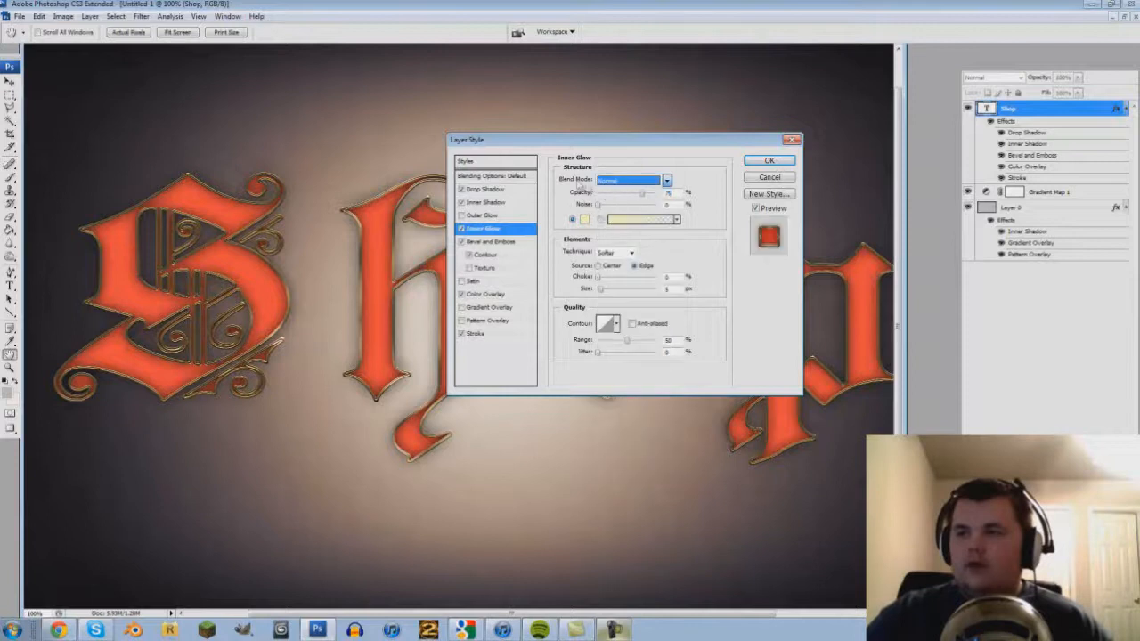
pyautogui.click(584, 219)
pyautogui.click(656, 463)
pyautogui.click(901, 307)
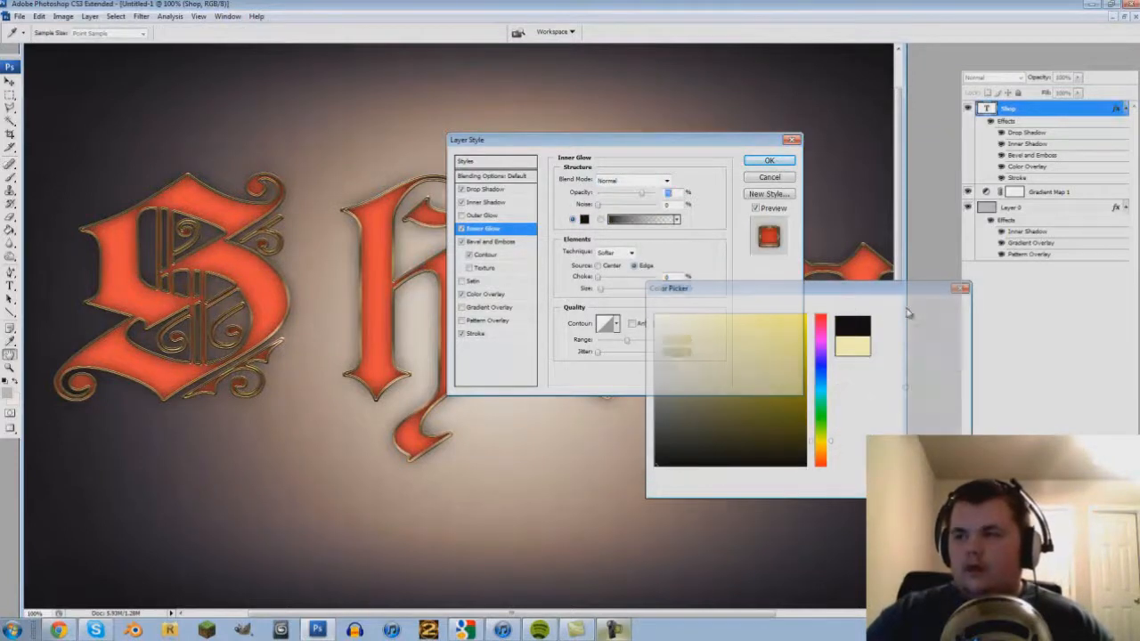
# Set the inner glow's opacity to 60%, choke to about 35%, size to 9 px and range to 100%.
pyautogui.moveTo(606, 293); pyautogui.dragTo(608, 294)
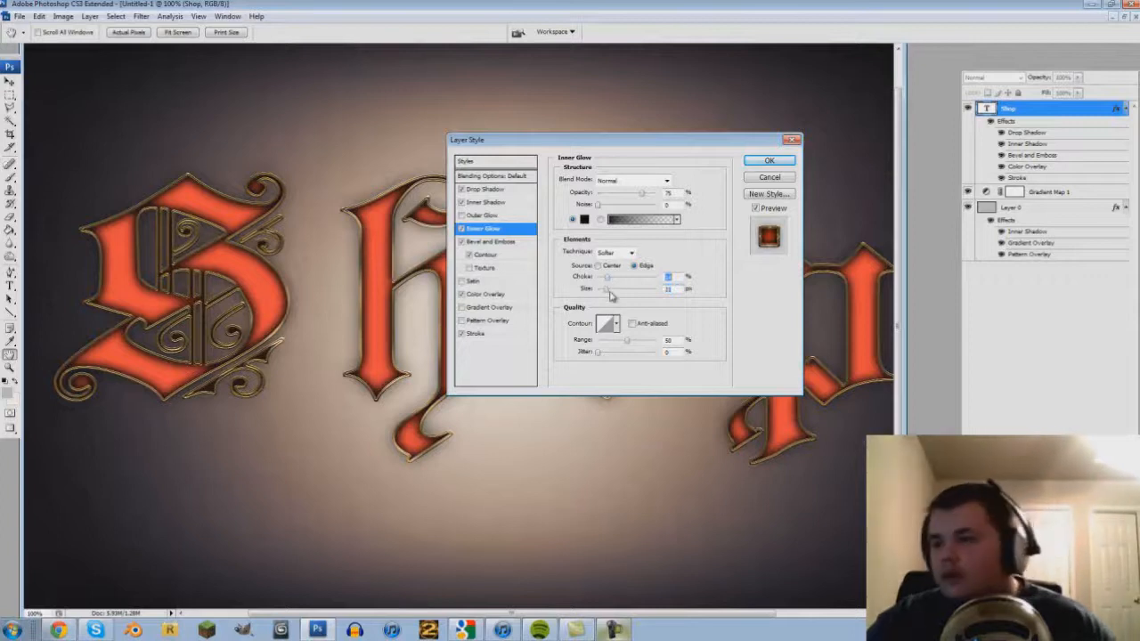
pyautogui.moveTo(617, 282); pyautogui.dragTo(618, 283)
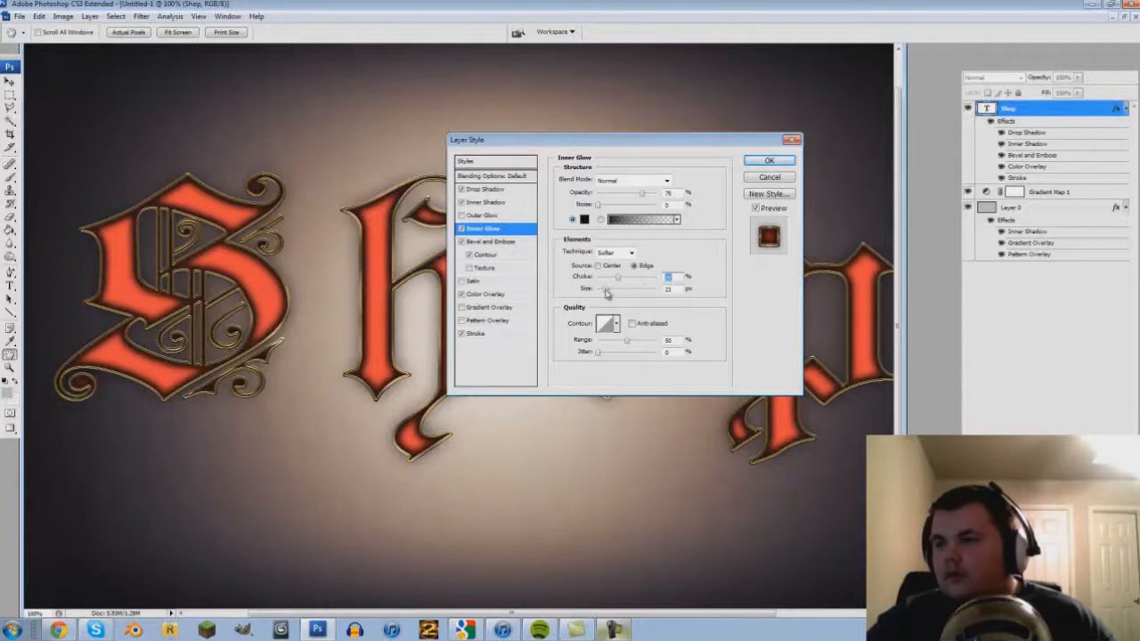
pyautogui.moveTo(603, 294); pyautogui.dragTo(603, 295)
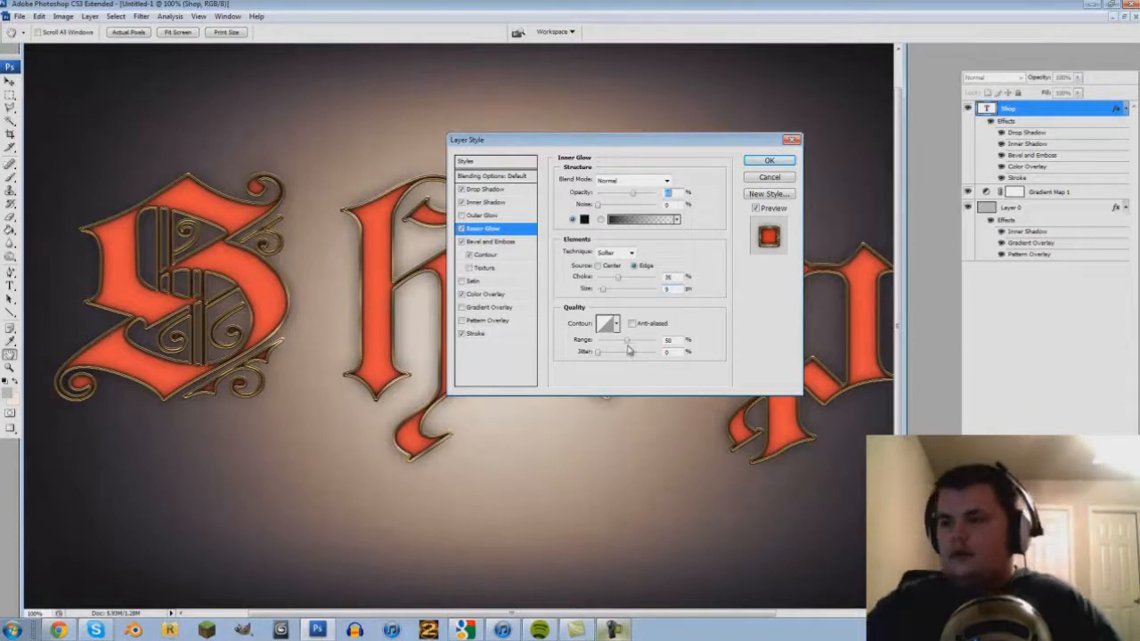
pyautogui.hotkey('shift', 'Up')
pyautogui.hotkey('shift', 'Up')
pyautogui.hotkey('shift', 'Up')
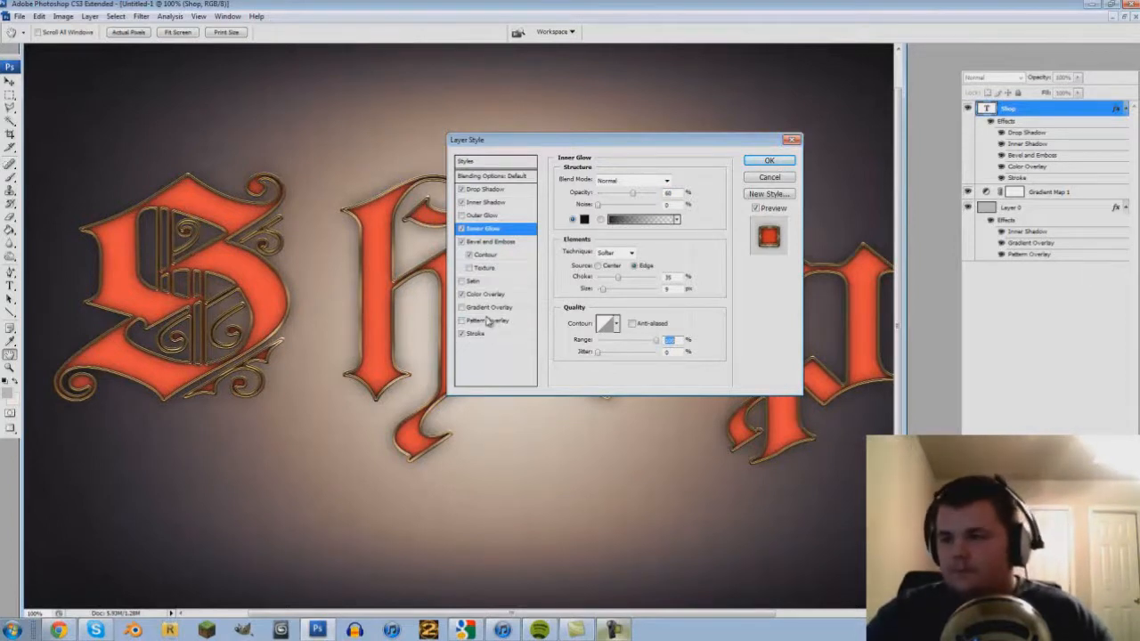
# Add a pattern overlay to the Shop text using a fine grey texture pattern.
pyautogui.click(481, 320)
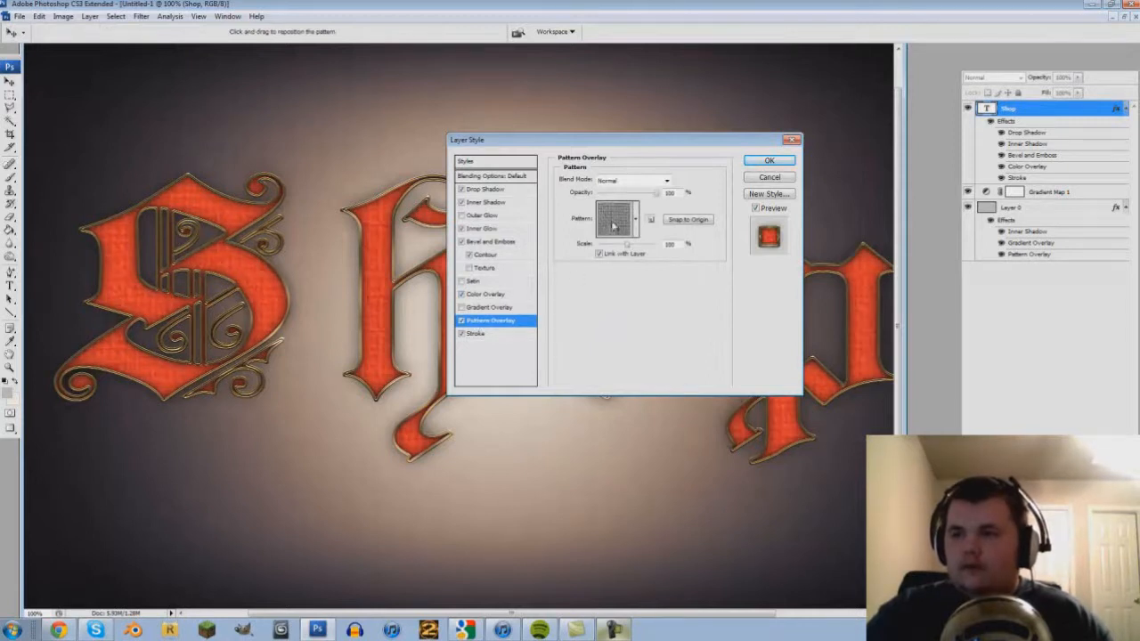
pyautogui.click(614, 218)
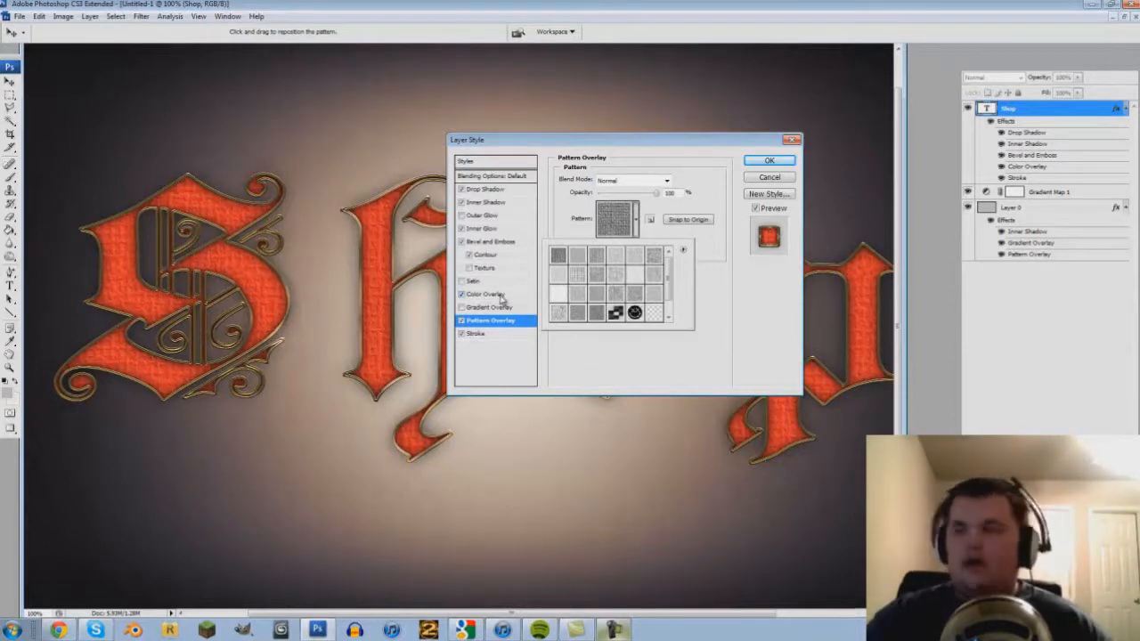
pyautogui.click(578, 316)
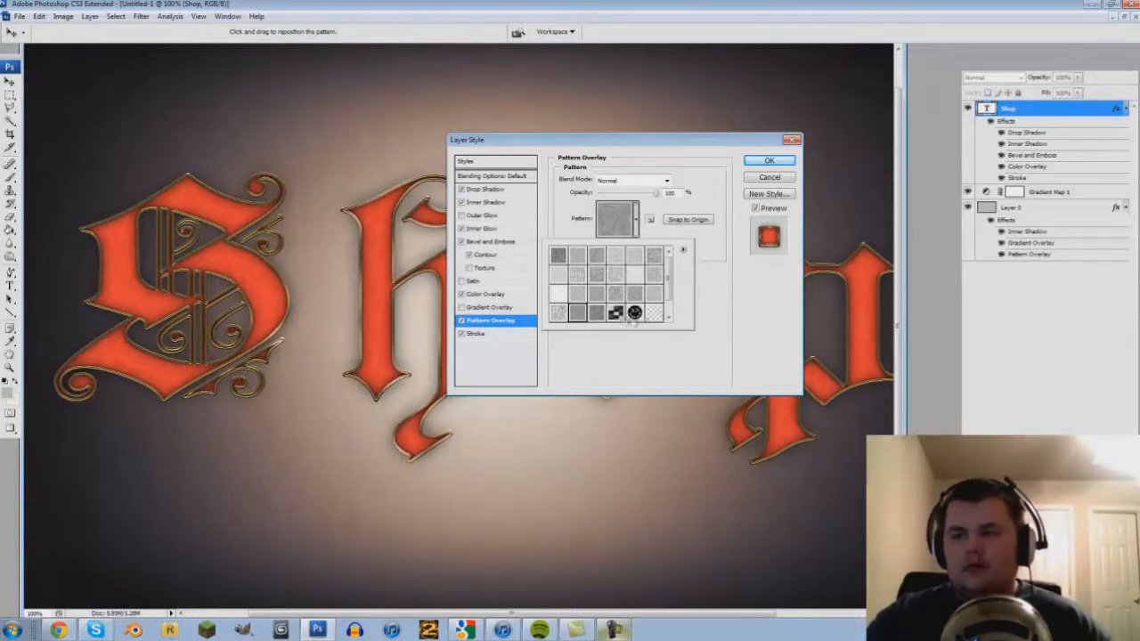
pyautogui.click(581, 344)
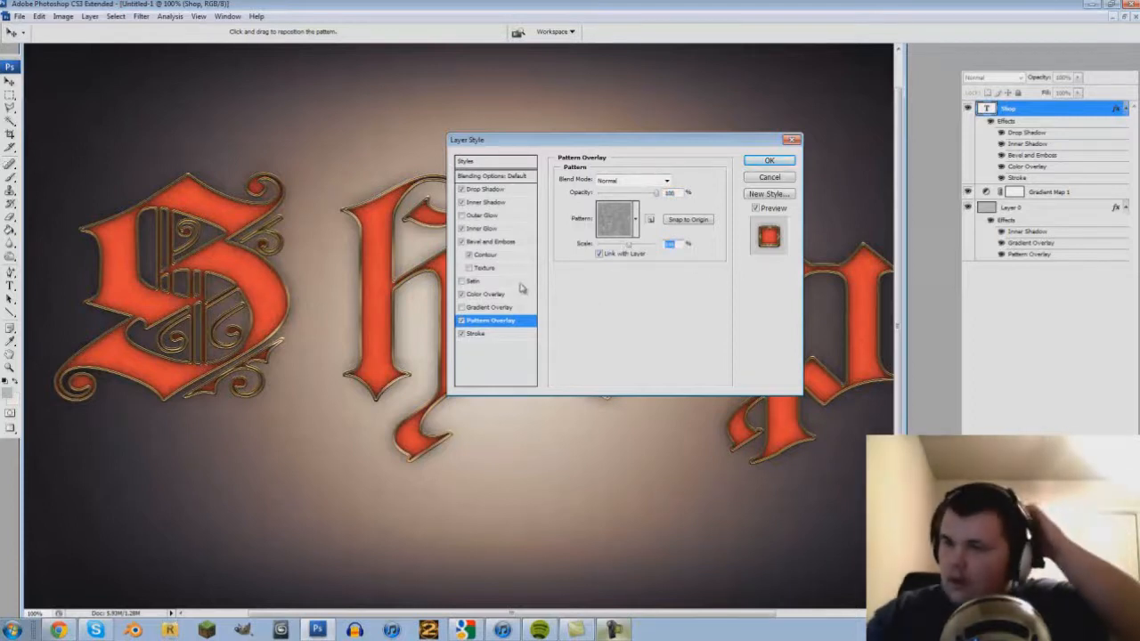
# Raise the text's inner shadow opacity to 100% and apply the layer style.
pyautogui.click(497, 205)
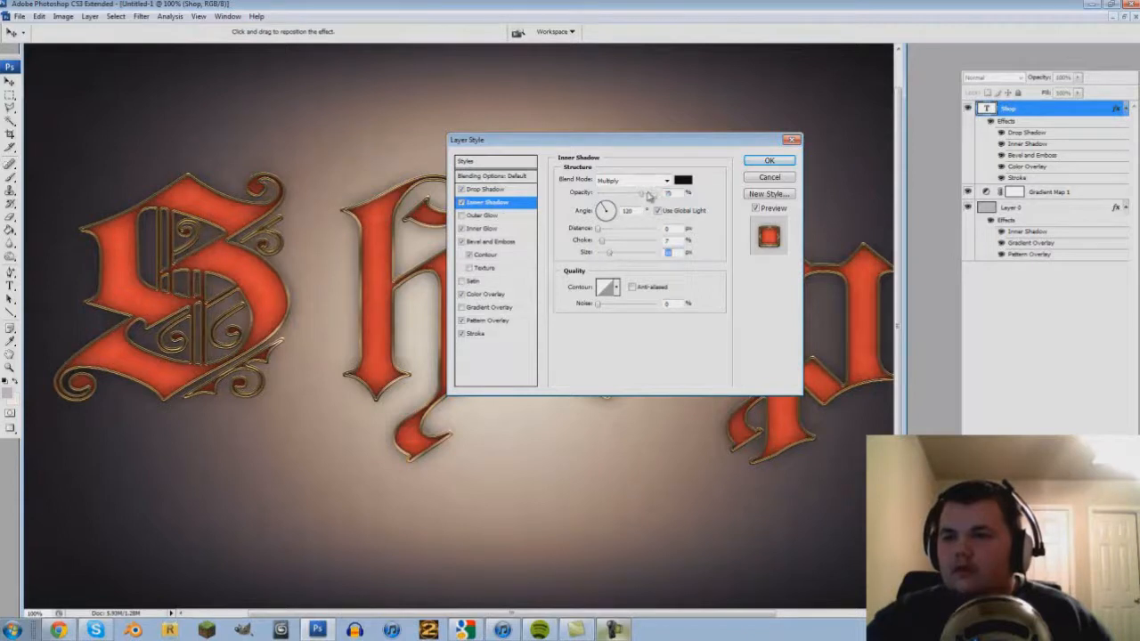
pyautogui.click(678, 193)
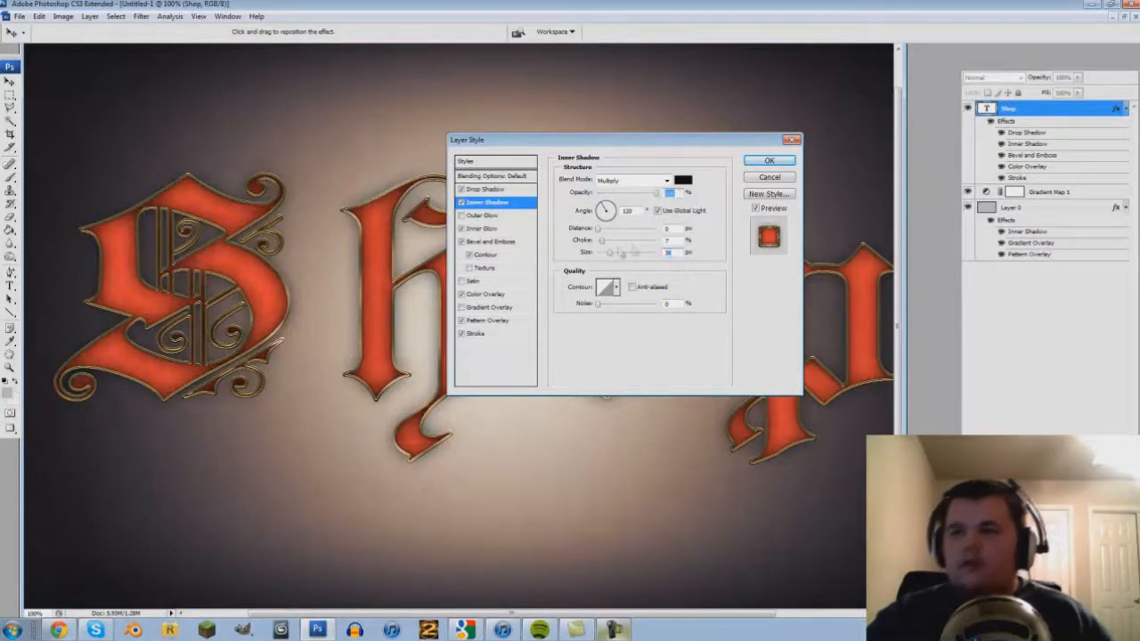
pyautogui.click(768, 160)
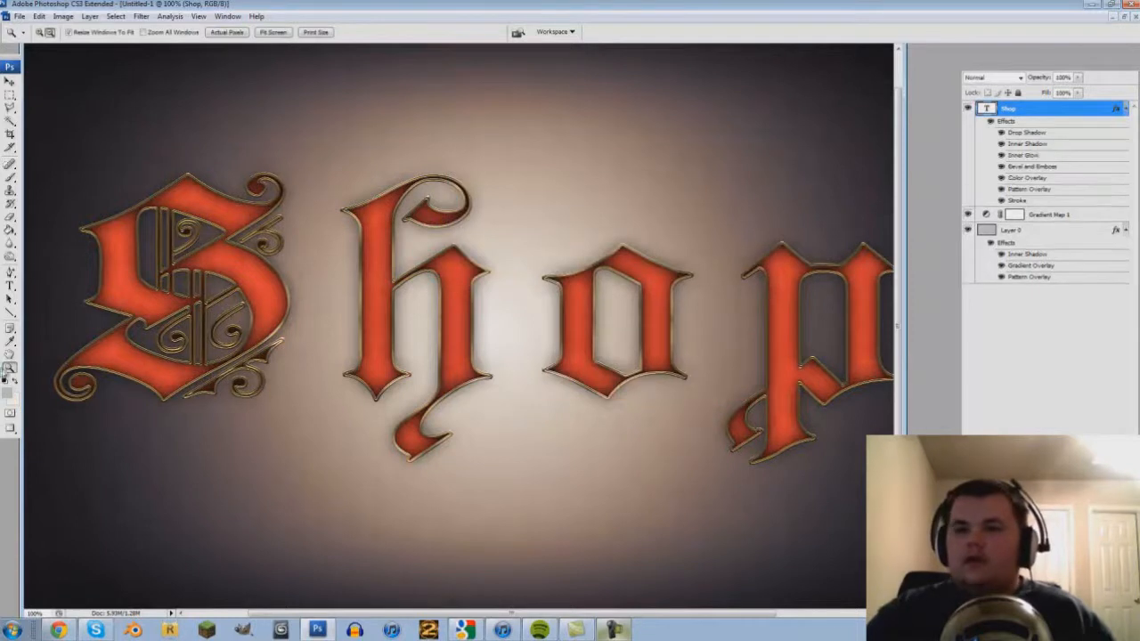
# Move the Shop text layer below the Gradient Map 1 adjustment layer and deselect all layers.
pyautogui.click(272, 32)
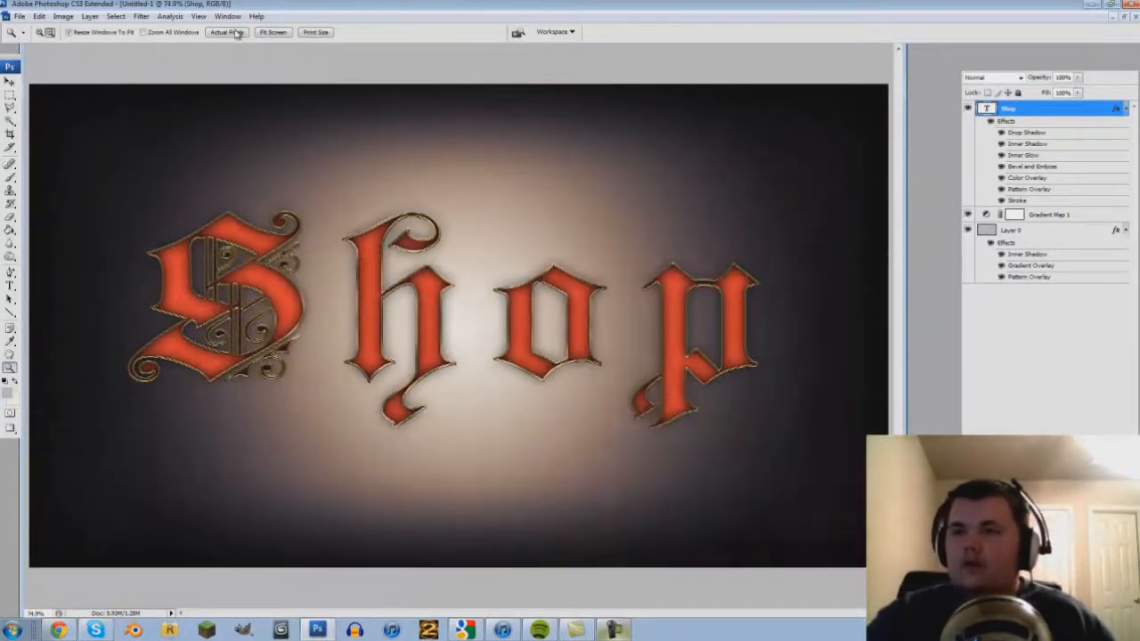
pyautogui.click(236, 33)
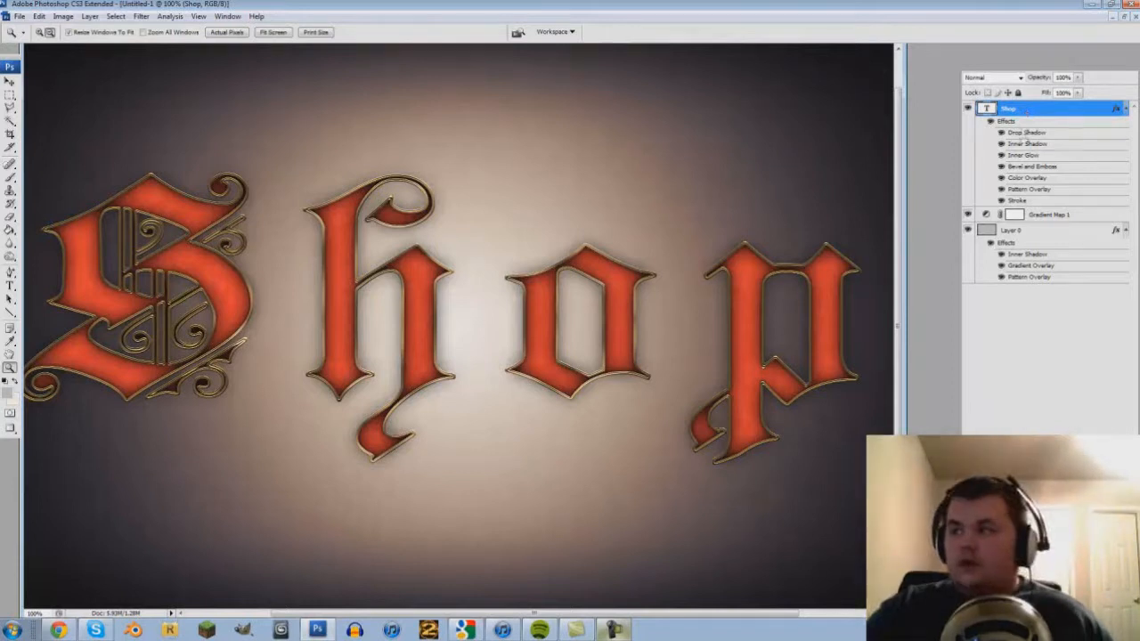
pyautogui.hotkey('ctrl', '[')
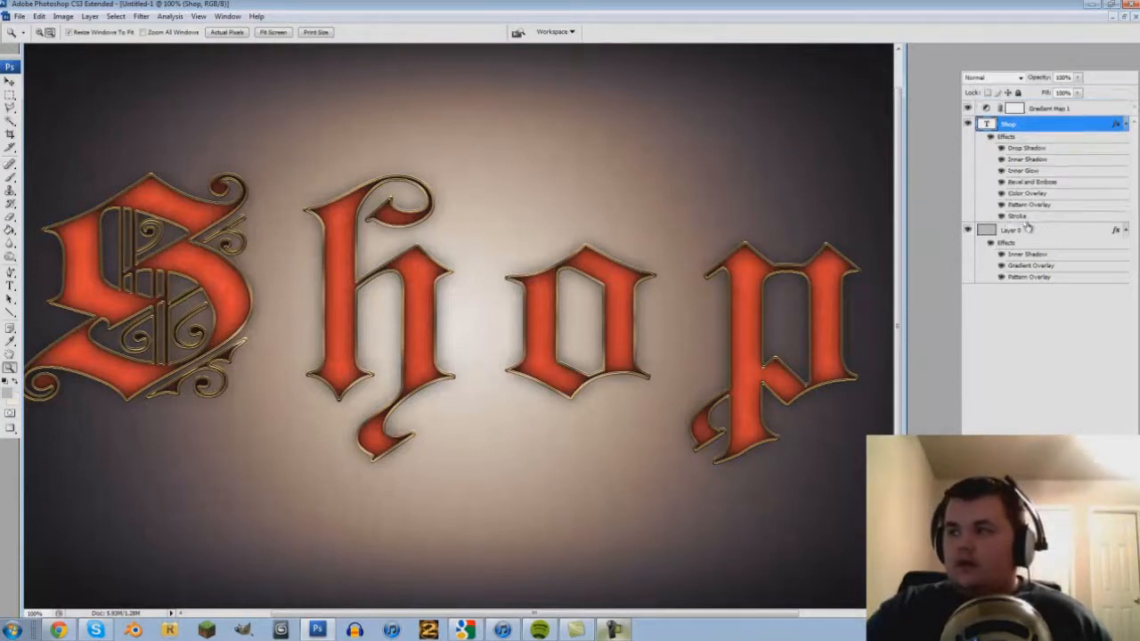
pyautogui.click(995, 361)
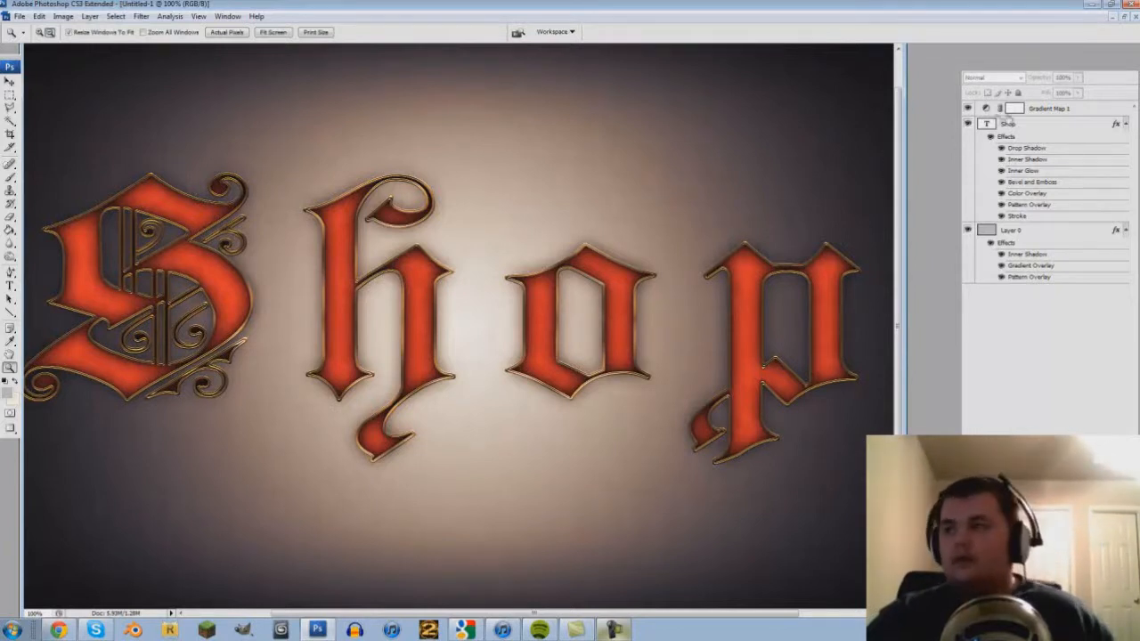
# Review the styled Shop artwork as a whole and at actual-pixel size.
pyautogui.click(270, 33)
pyautogui.click(228, 34)
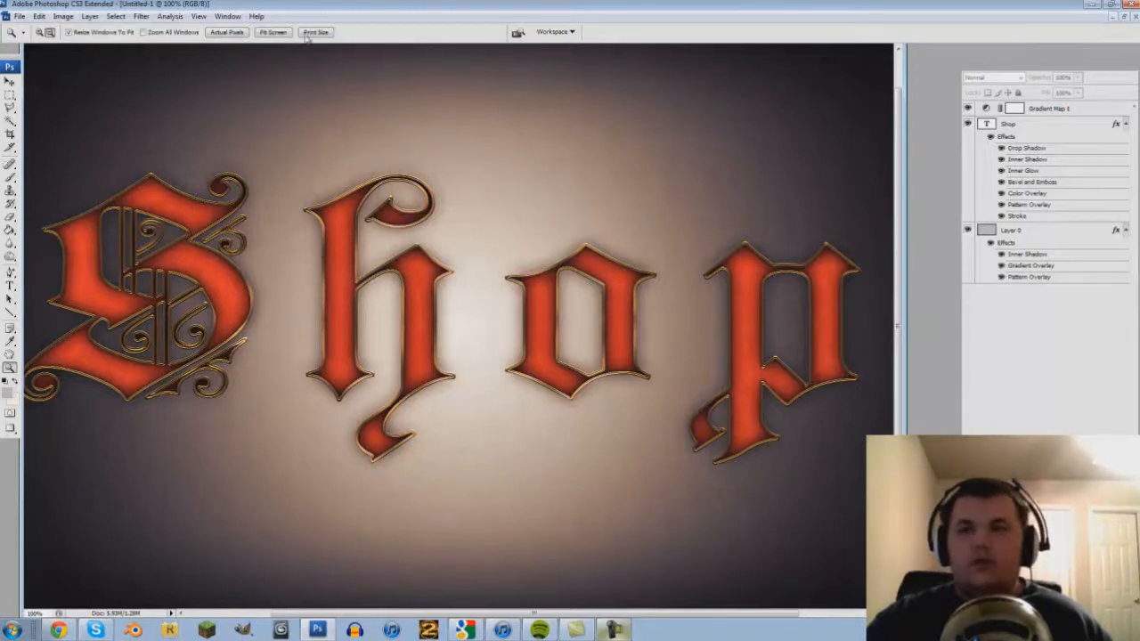
pyautogui.click(273, 33)
pyautogui.click(235, 36)
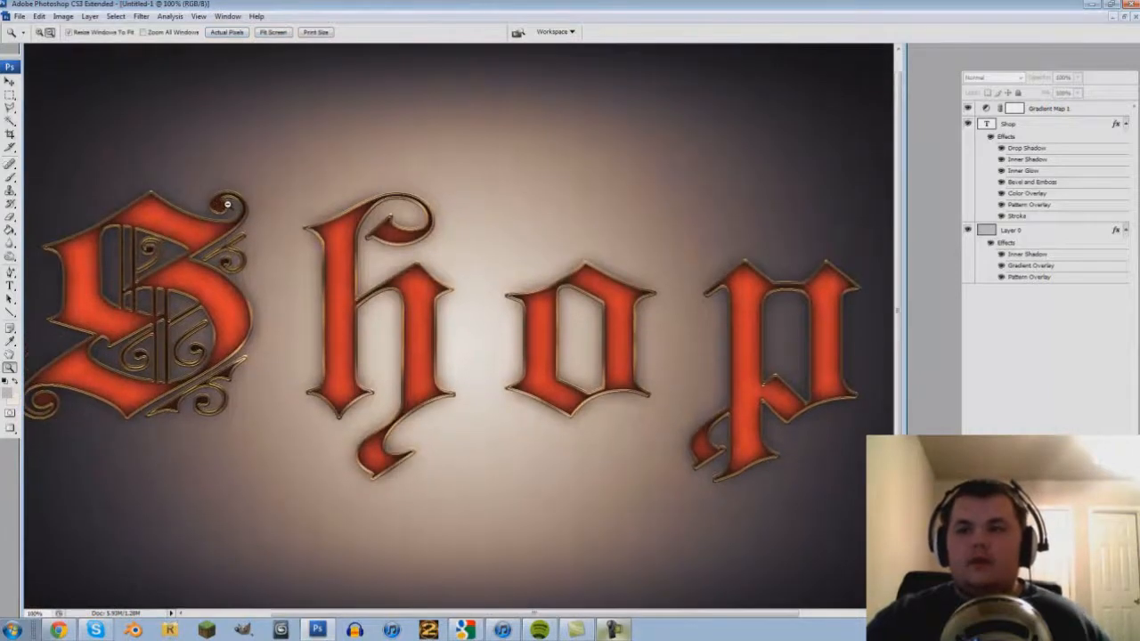
pyautogui.scroll(1, 227, 202)
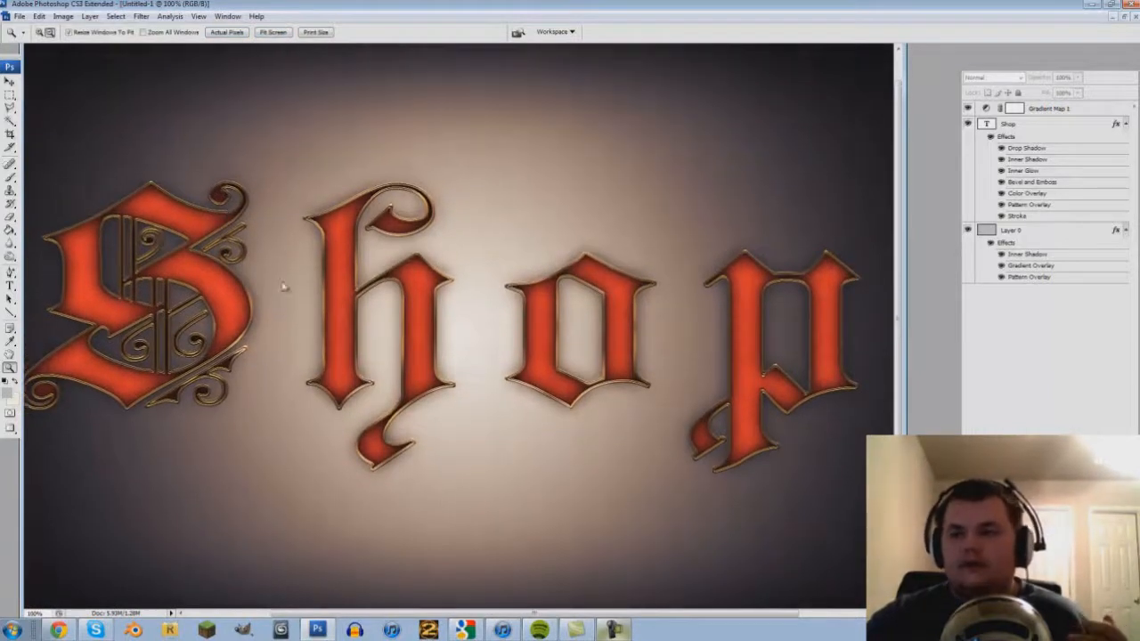
pyautogui.hscroll(-2, 663, 619)
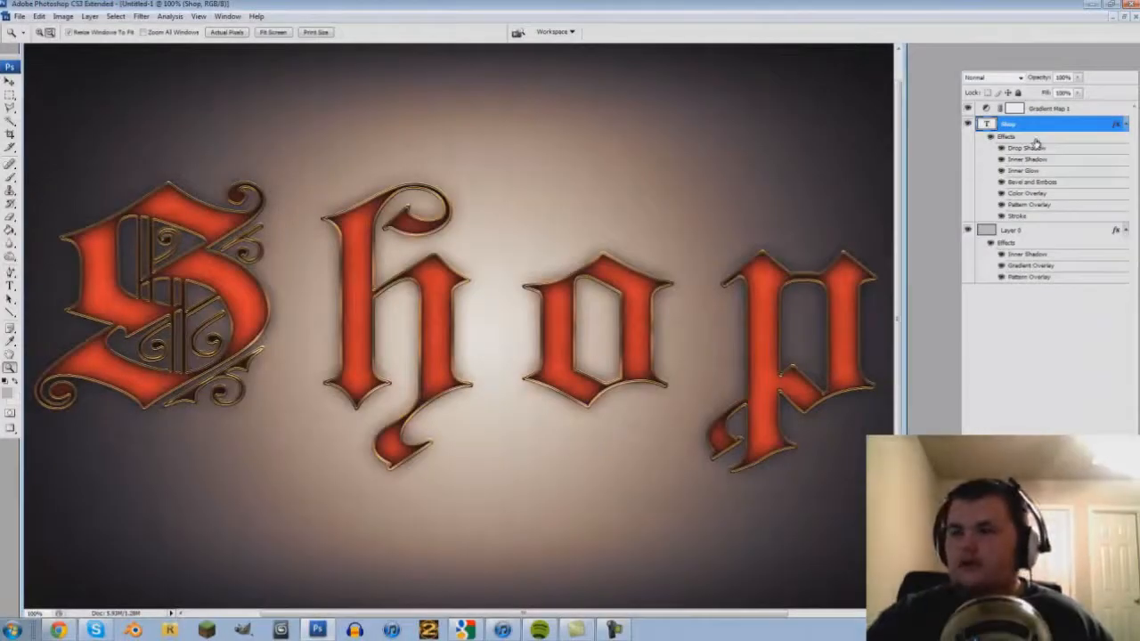
# Add a satin effect to the Shop text with Color Dodge blend mode and about 93% opacity.
pyautogui.doubleClick(1035, 141)
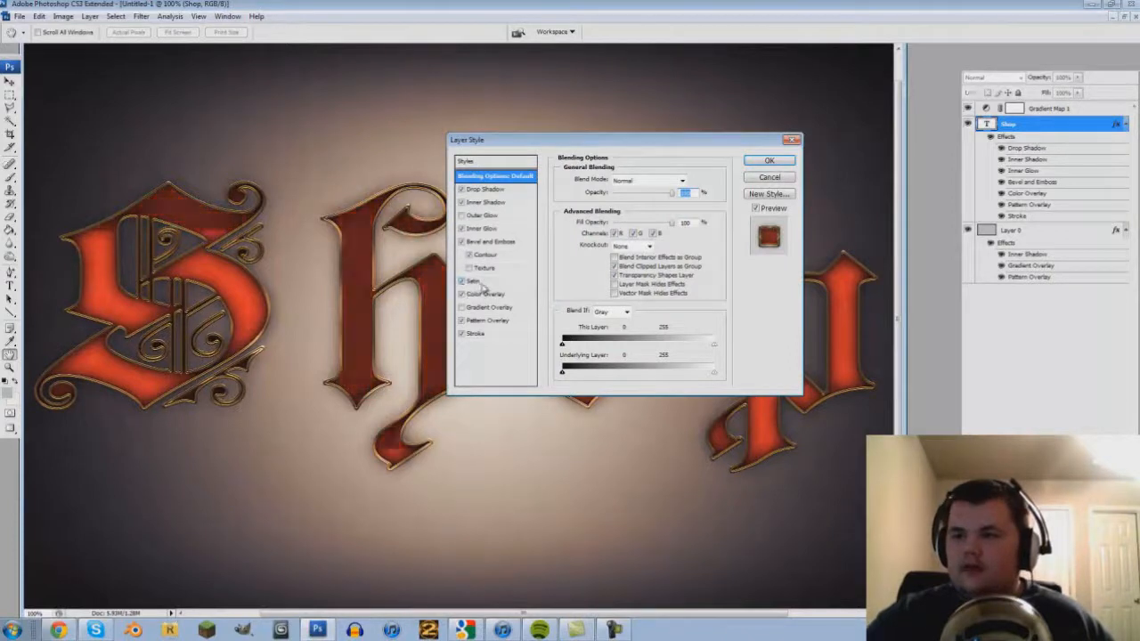
pyautogui.click(485, 282)
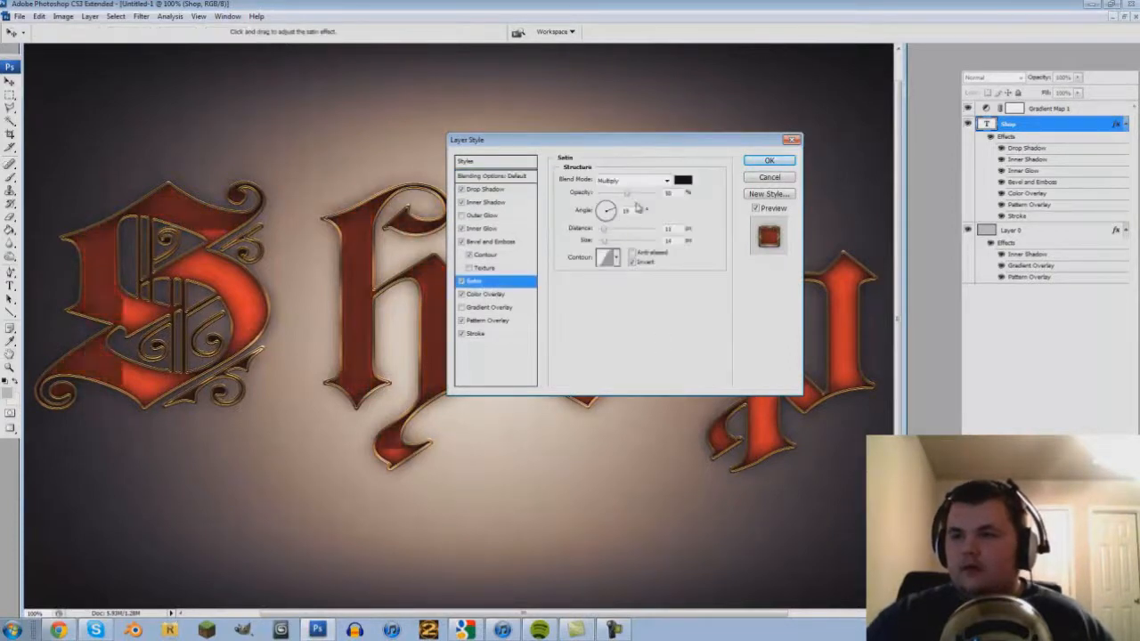
pyautogui.click(628, 181)
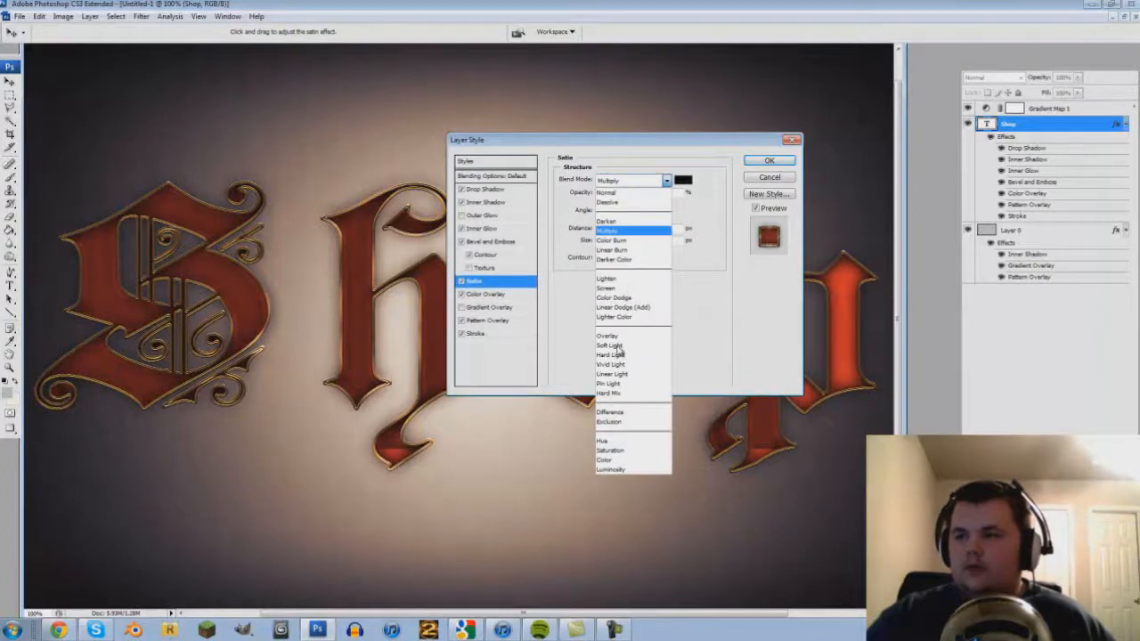
pyautogui.click(621, 298)
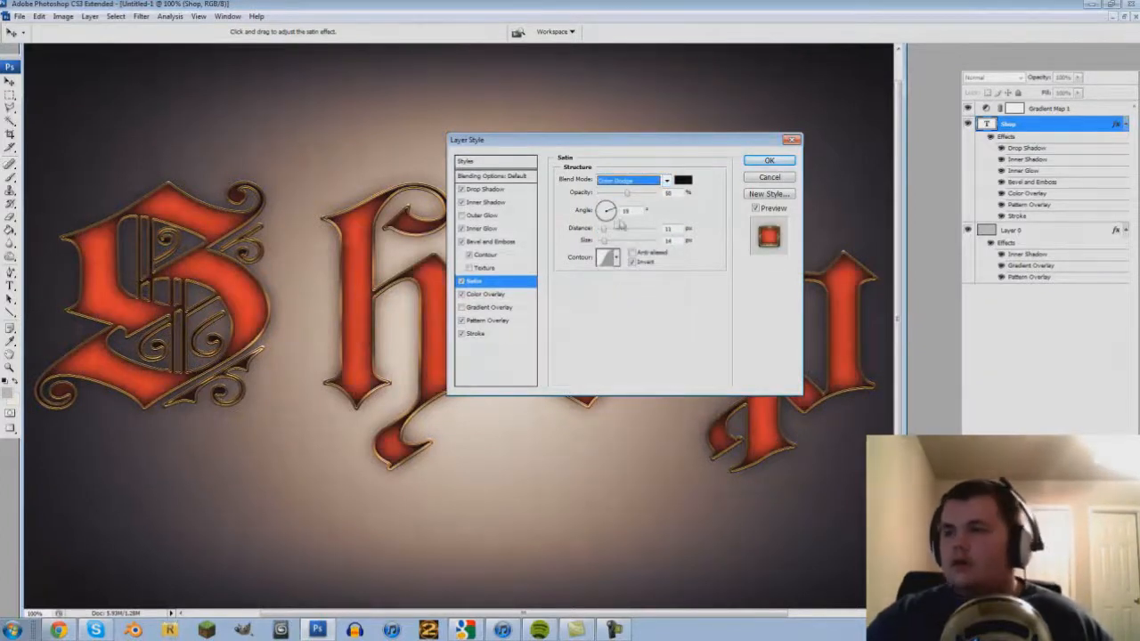
pyautogui.moveTo(627, 194); pyautogui.dragTo(654, 202)
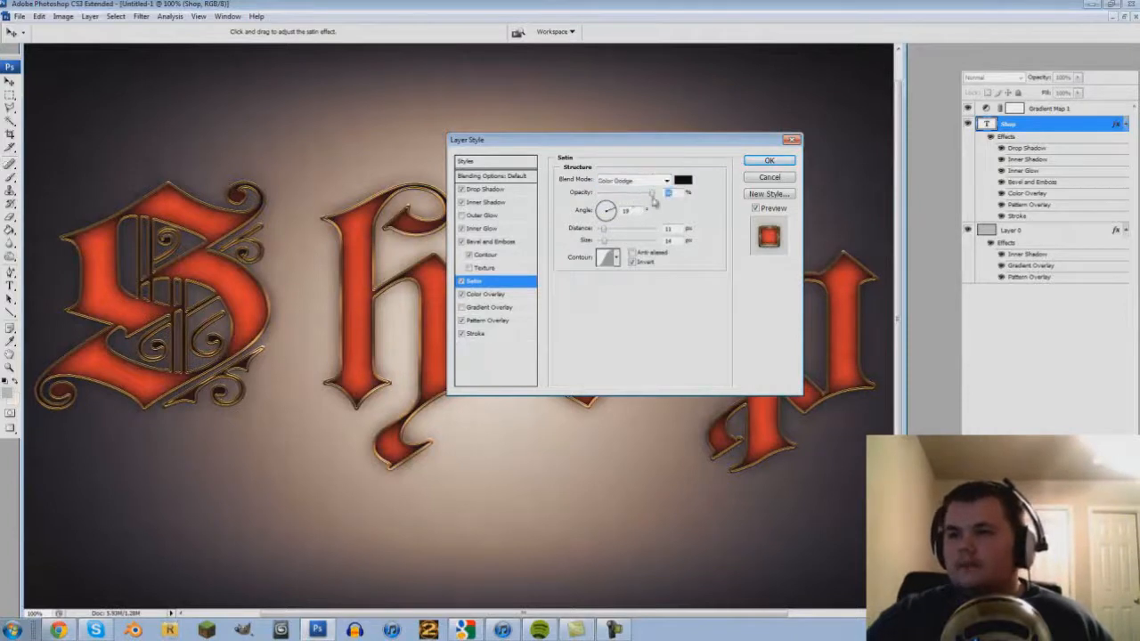
pyautogui.moveTo(281, 289); pyautogui.dragTo(114, 260)
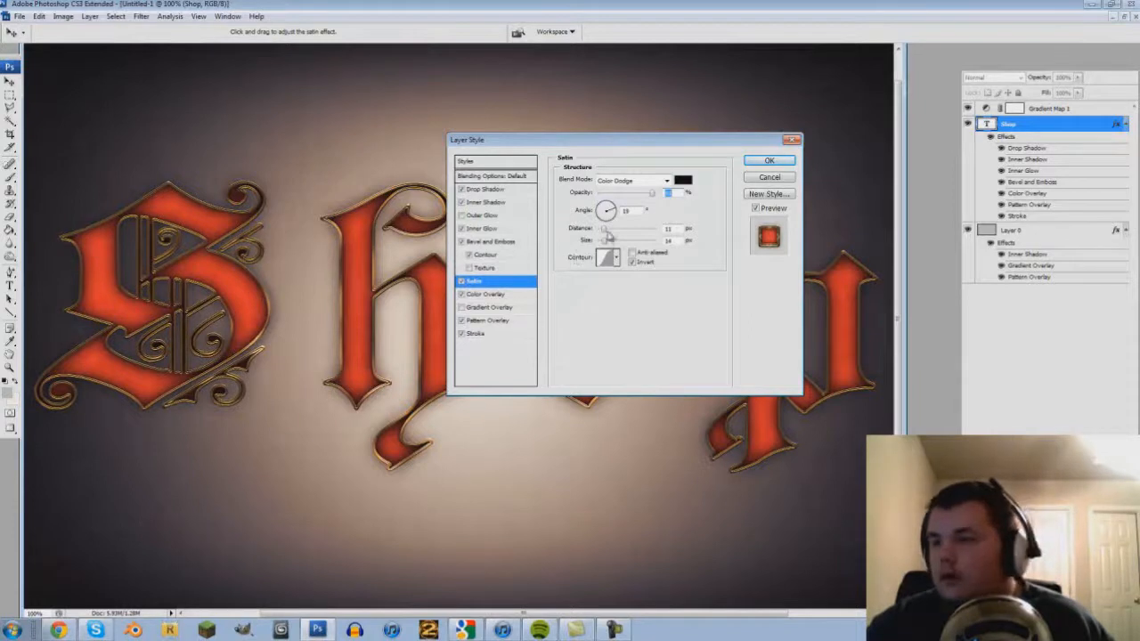
# Turn off Invert and turn on anti-aliasing for the satin contour, and reduce the satin distance.
pyautogui.click(632, 262)
pyautogui.click(632, 262)
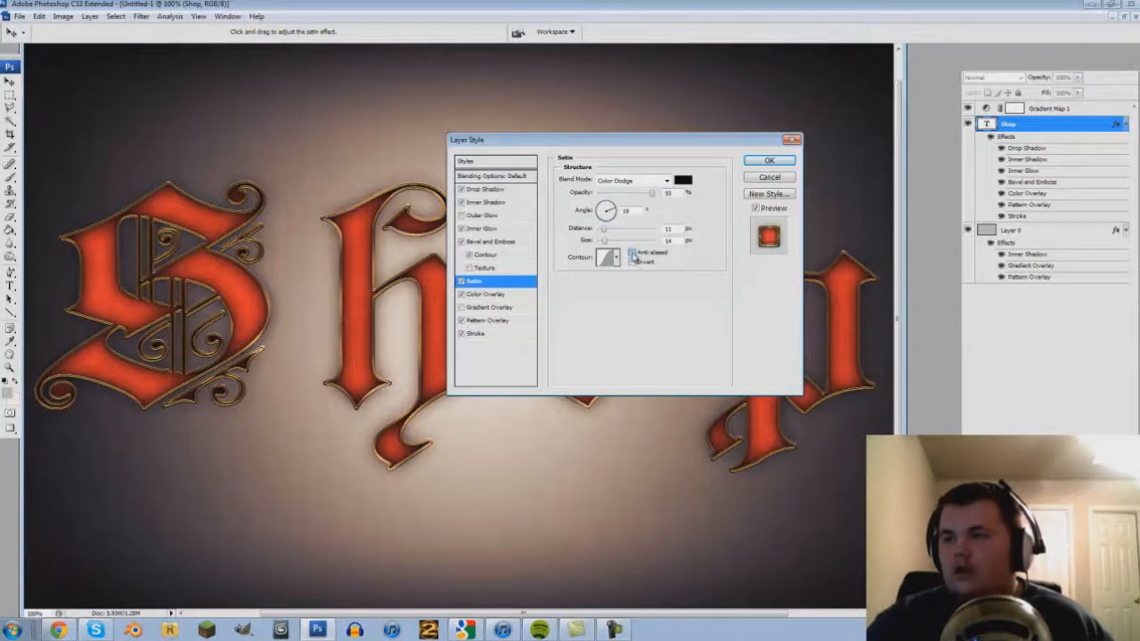
pyautogui.moveTo(605, 229); pyautogui.dragTo(603, 233)
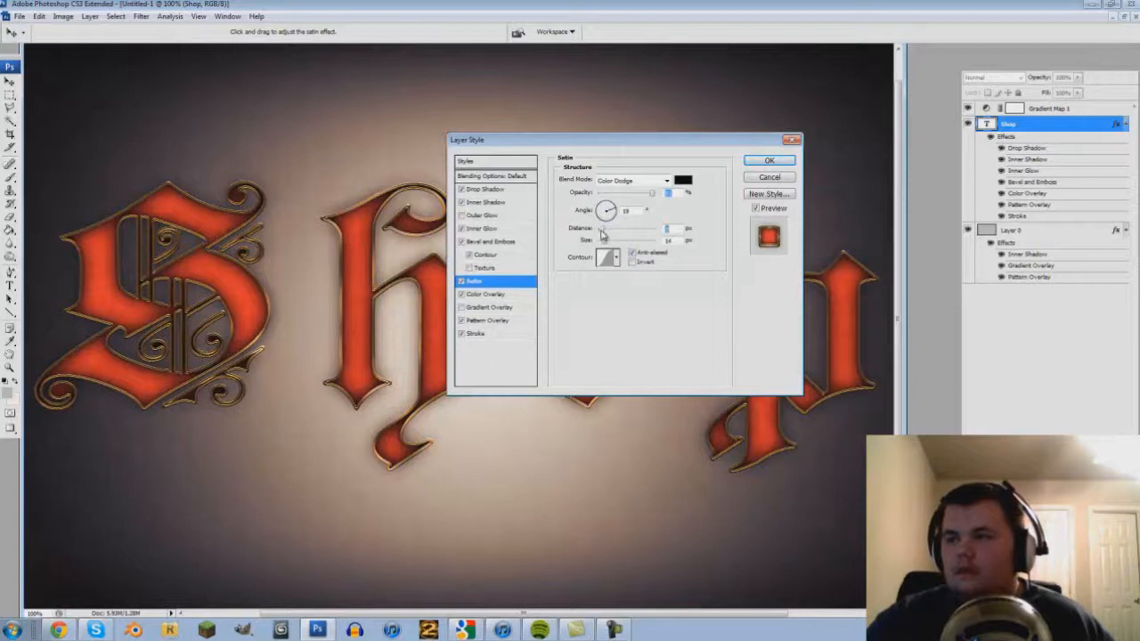
# Reduce the satin effect's size to 10 px on the Shop text.
pyautogui.click(604, 241)
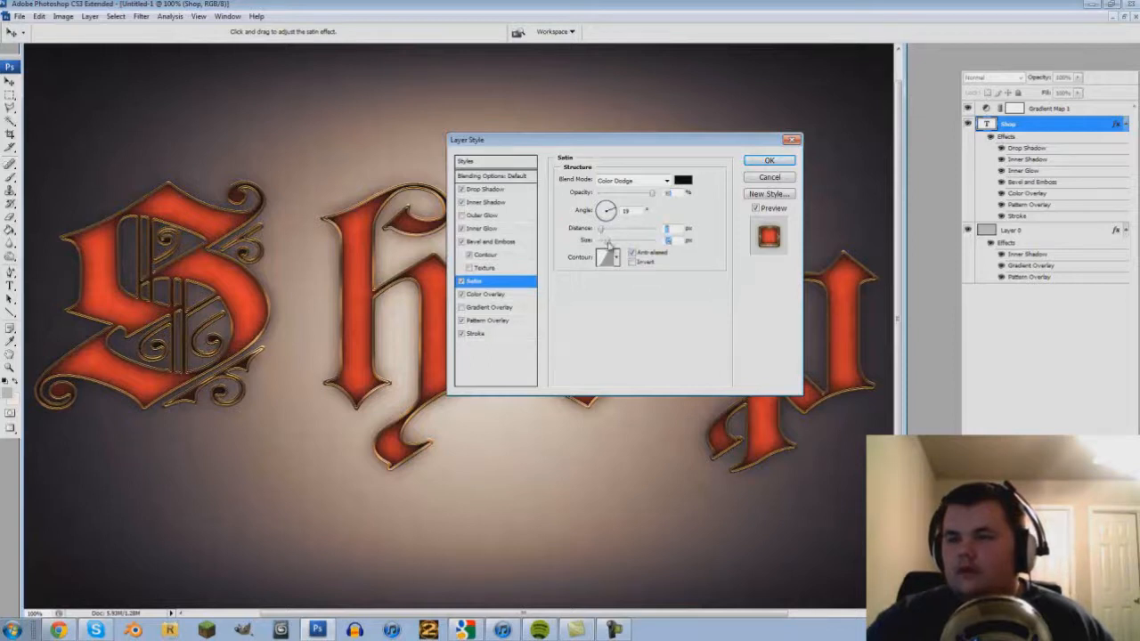
pyautogui.moveTo(605, 244); pyautogui.dragTo(601, 248)
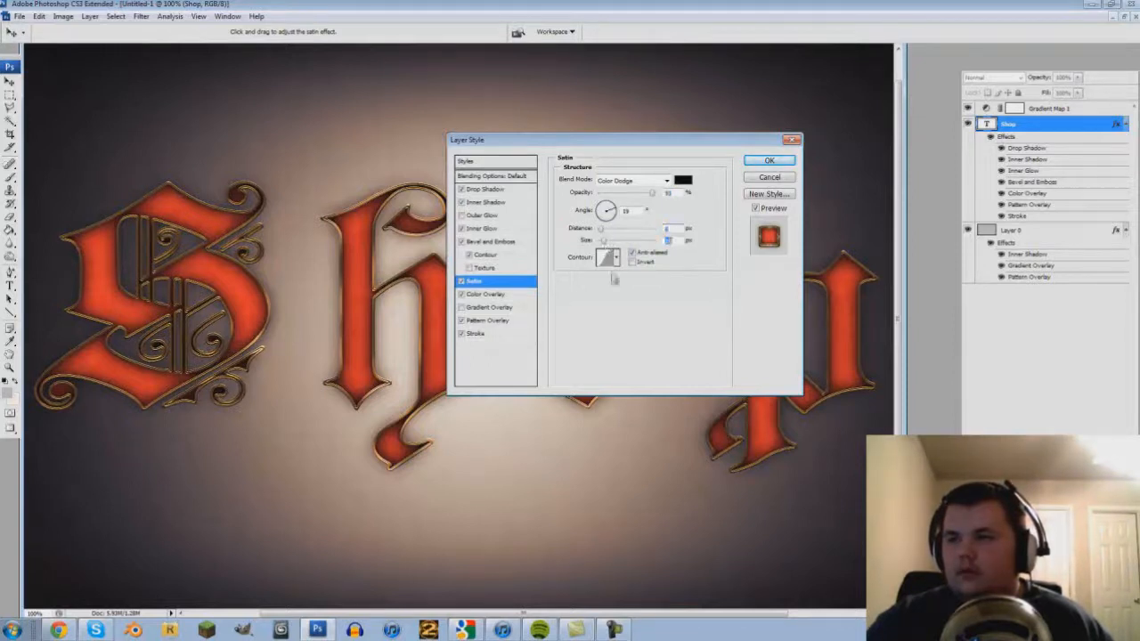
# Try the Normal blend mode for the satin effect and return it to Color Dodge.
pyautogui.click(623, 182)
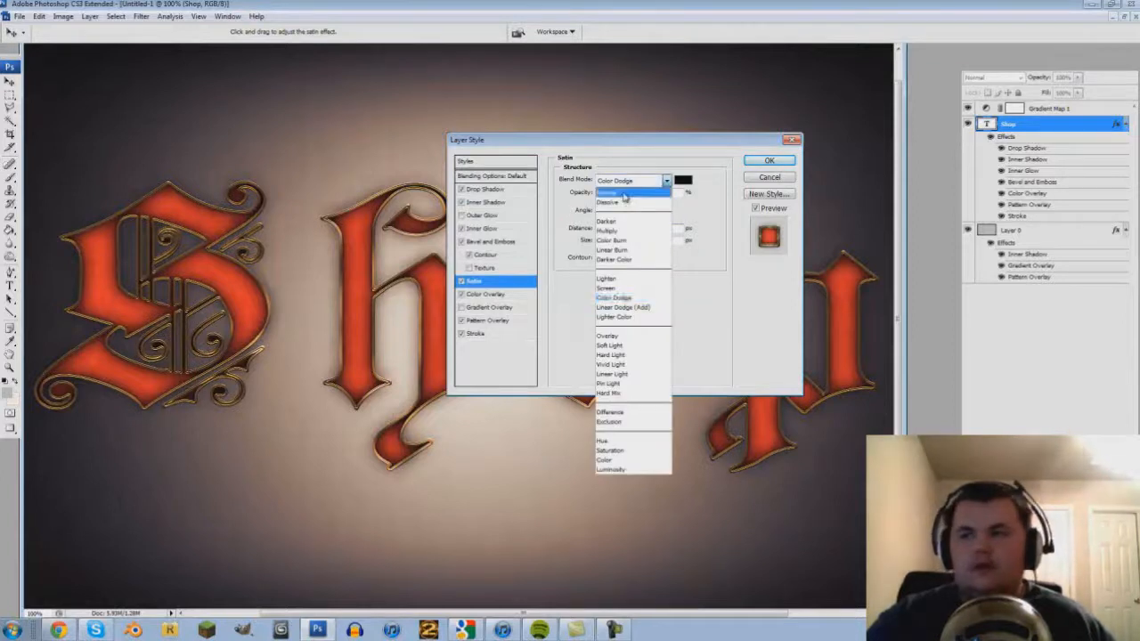
pyautogui.click(626, 194)
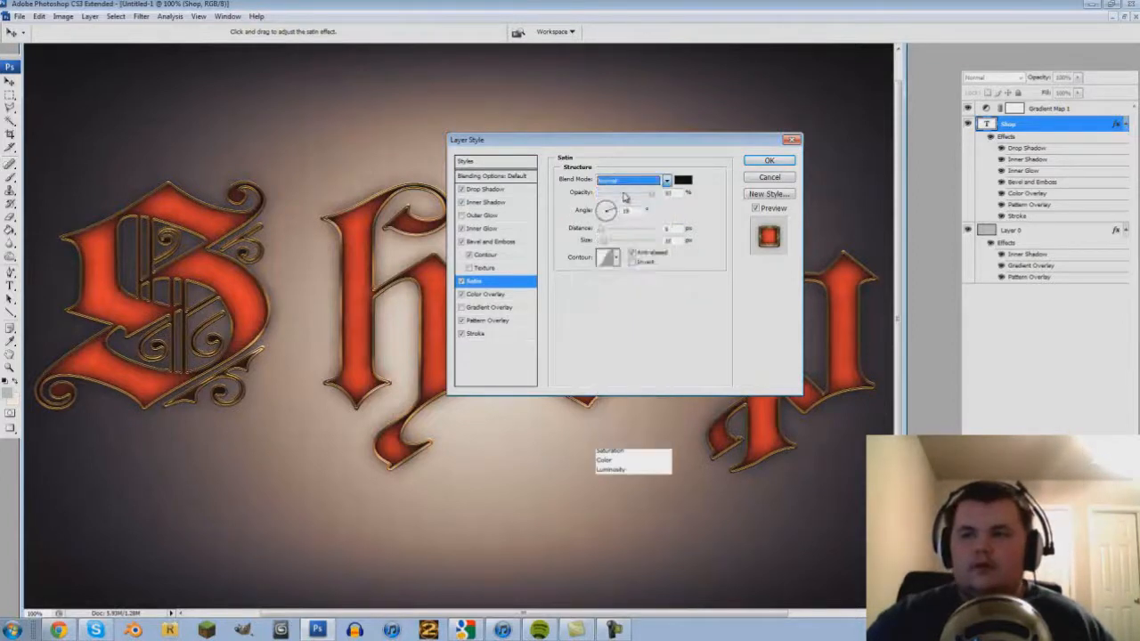
pyautogui.click(632, 181)
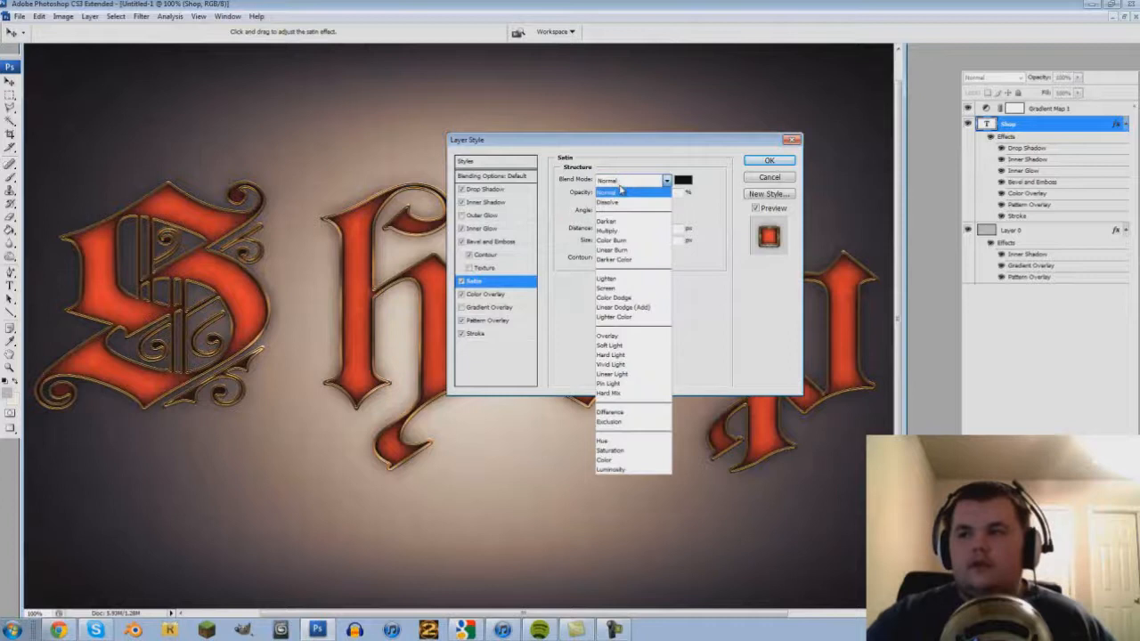
pyautogui.click(625, 301)
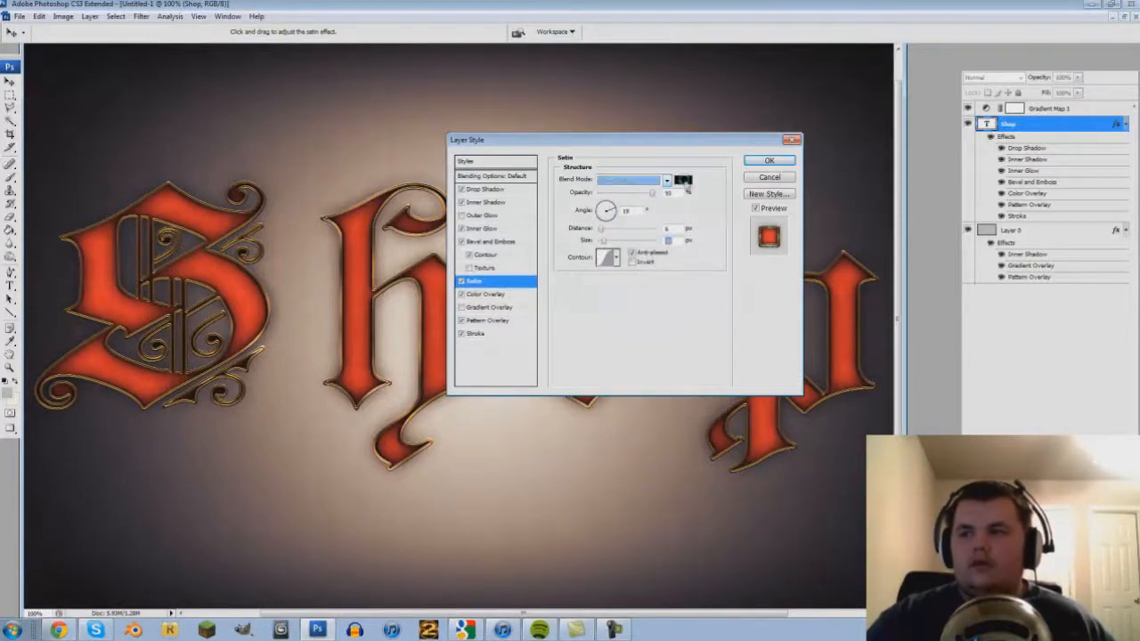
# Change the satin effect's color to pure white.
pyautogui.click(683, 179)
pyautogui.click(656, 317)
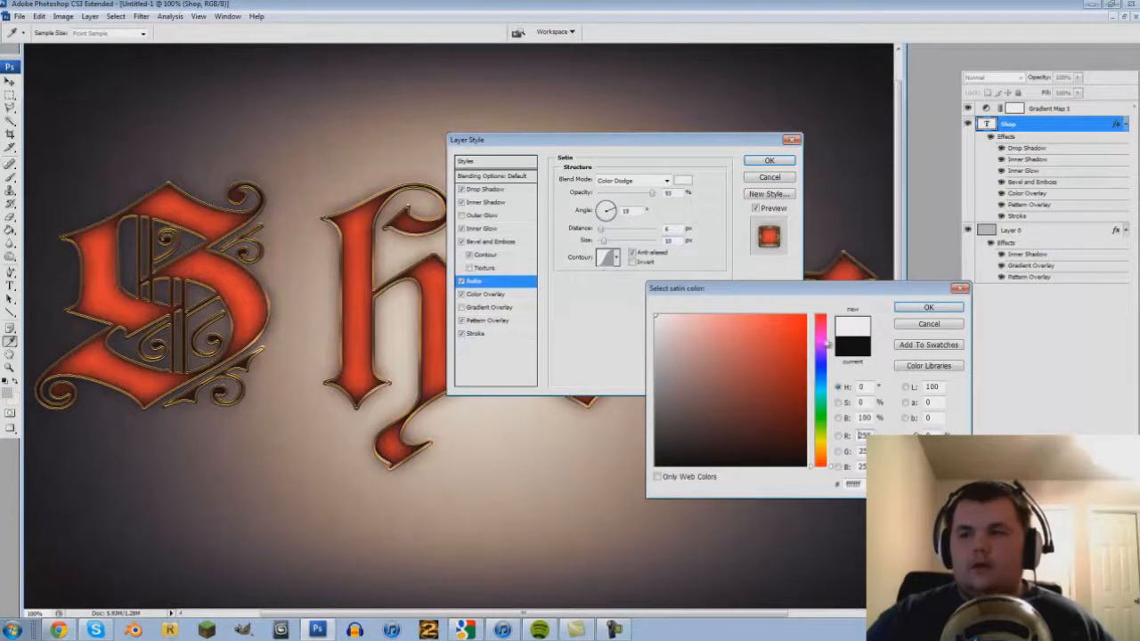
pyautogui.click(927, 308)
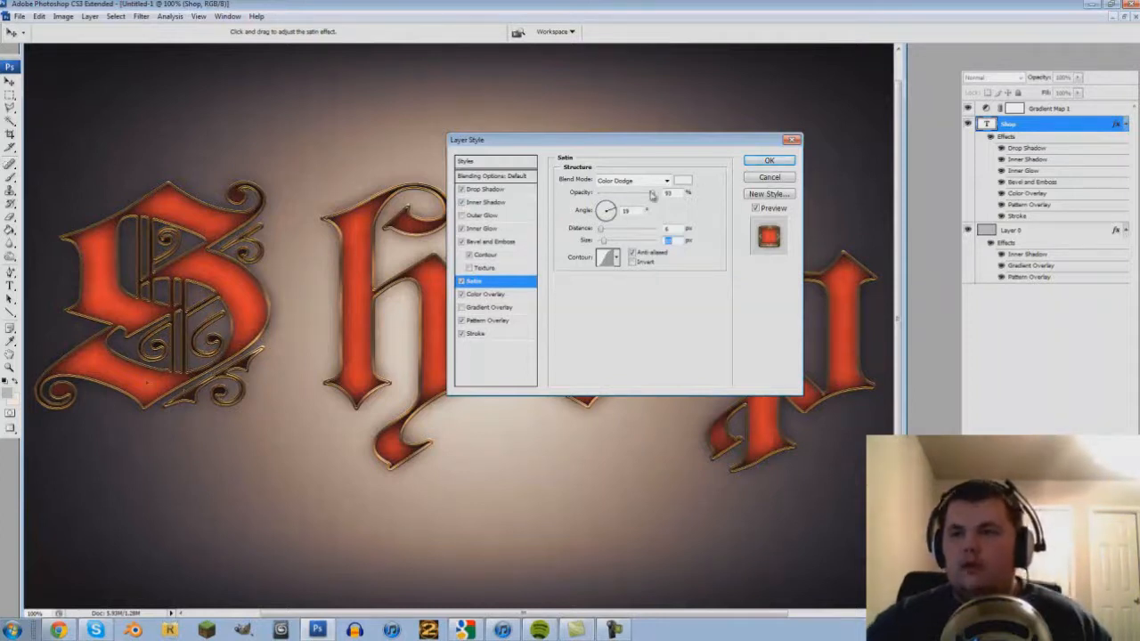
# Set the satin opacity to 100% and rotate its angle to just left of vertical, keeping Color Dodge.
pyautogui.doubleClick(669, 192)
pyautogui.click(630, 181)
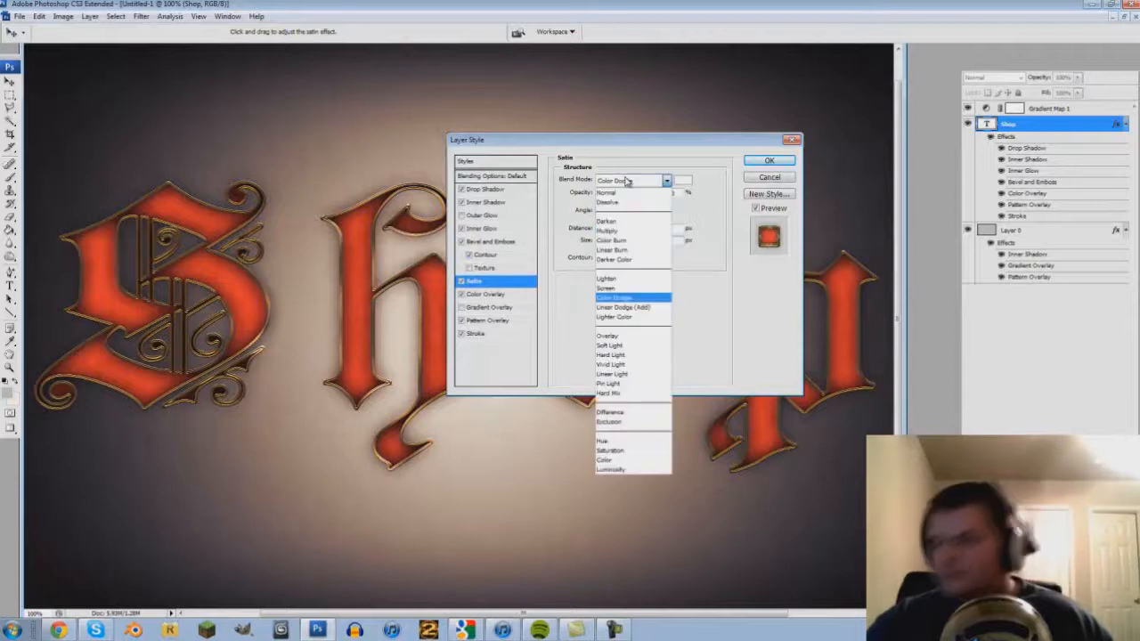
pyautogui.click(629, 180)
pyautogui.click(605, 207)
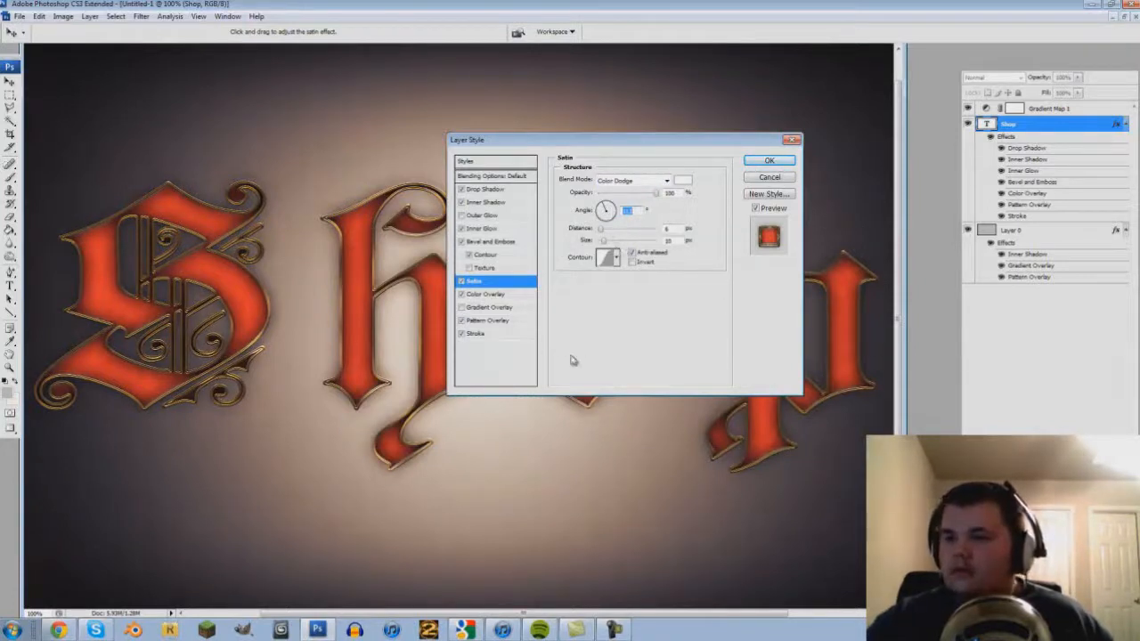
# Add a gradient overlay to the Shop text with the Multiply blend mode.
pyautogui.click(498, 307)
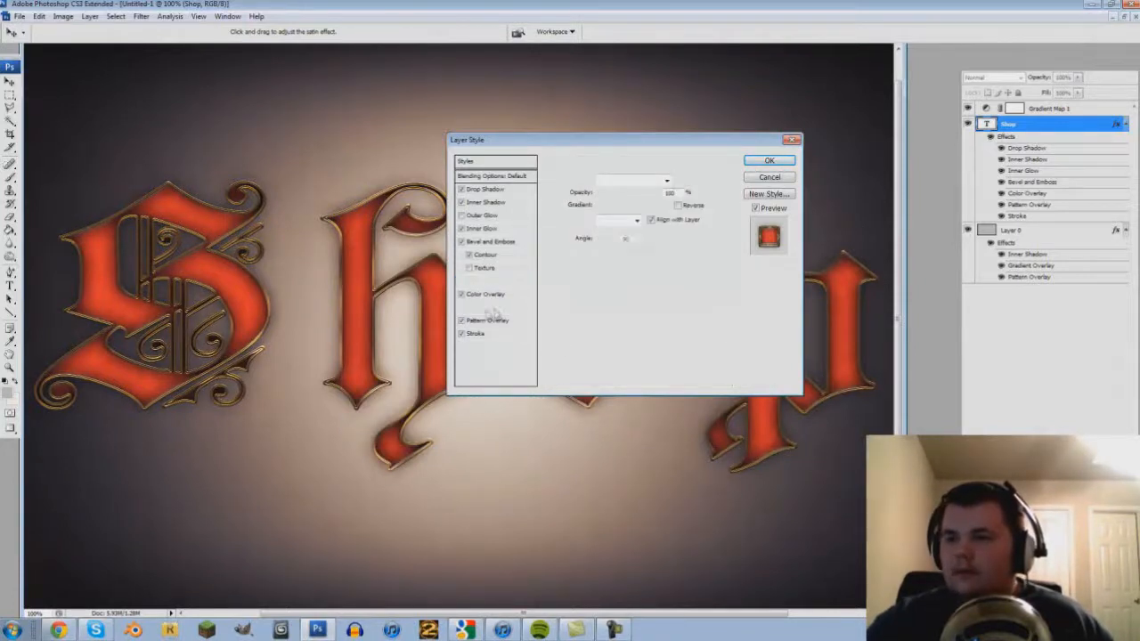
pyautogui.click(640, 180)
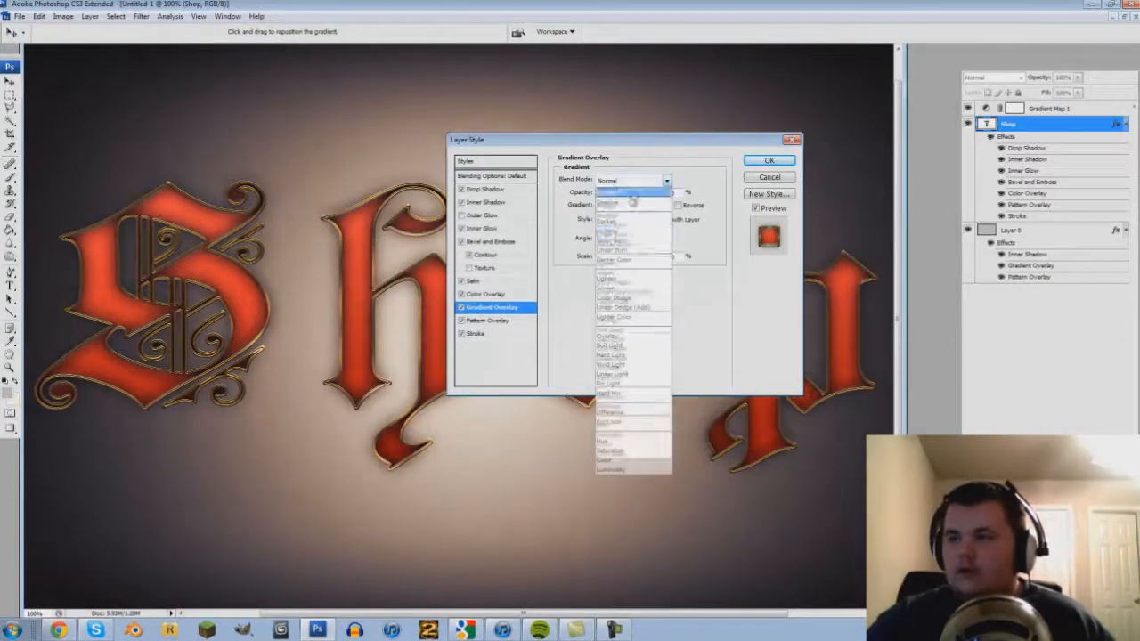
pyautogui.click(638, 219)
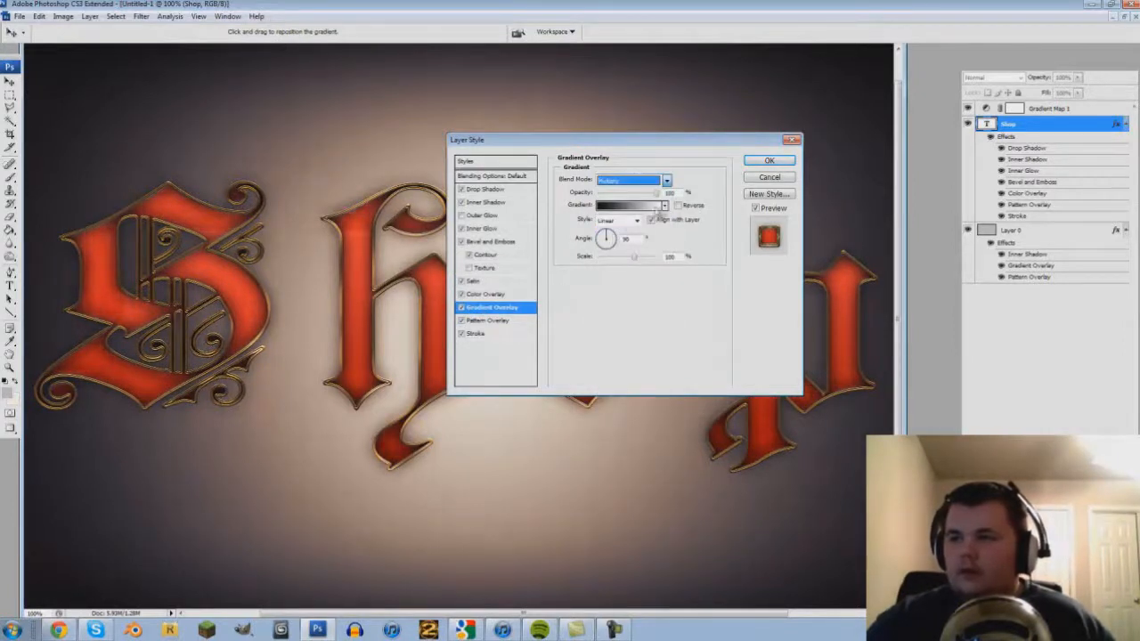
# Edit the overlay's black-to-white gradient so the opacity stop at its white end is 0%.
pyautogui.click(628, 205)
pyautogui.moveTo(697, 249); pyautogui.dragTo(489, 241)
pyautogui.click(577, 417)
pyautogui.click(430, 474)
pyautogui.click(383, 495)
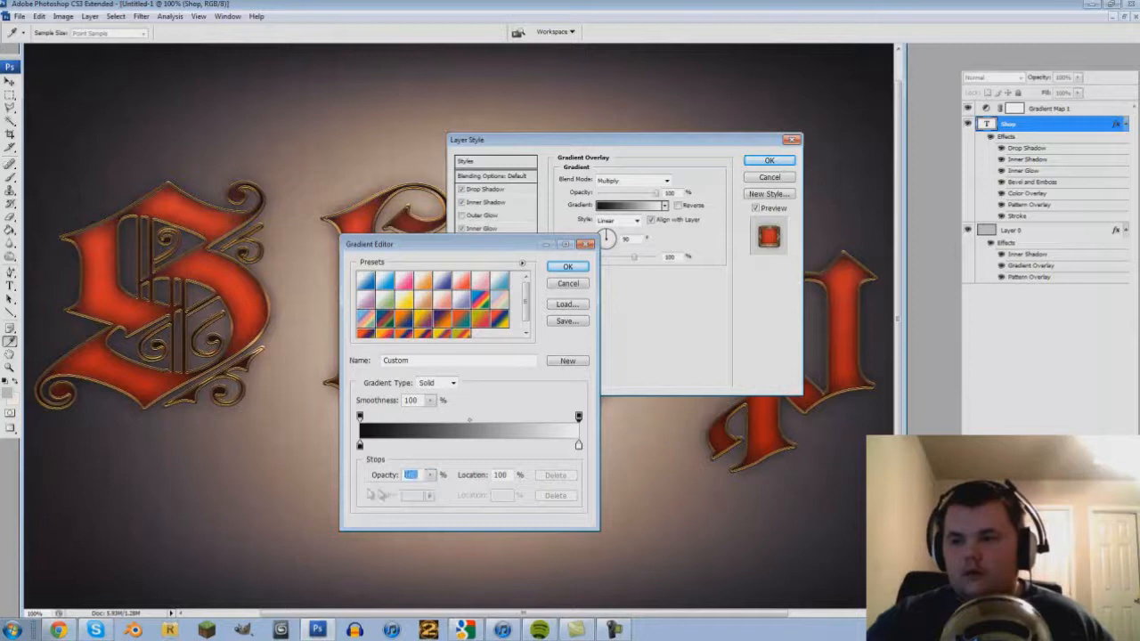
pyautogui.click(430, 474)
pyautogui.write('0')
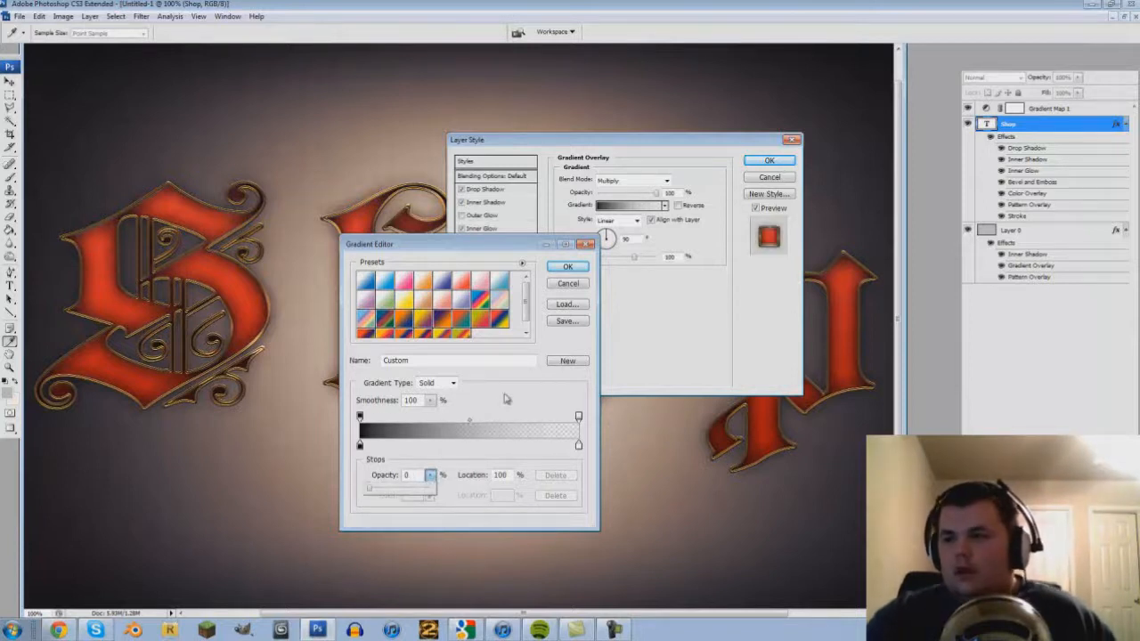
pyautogui.click(567, 267)
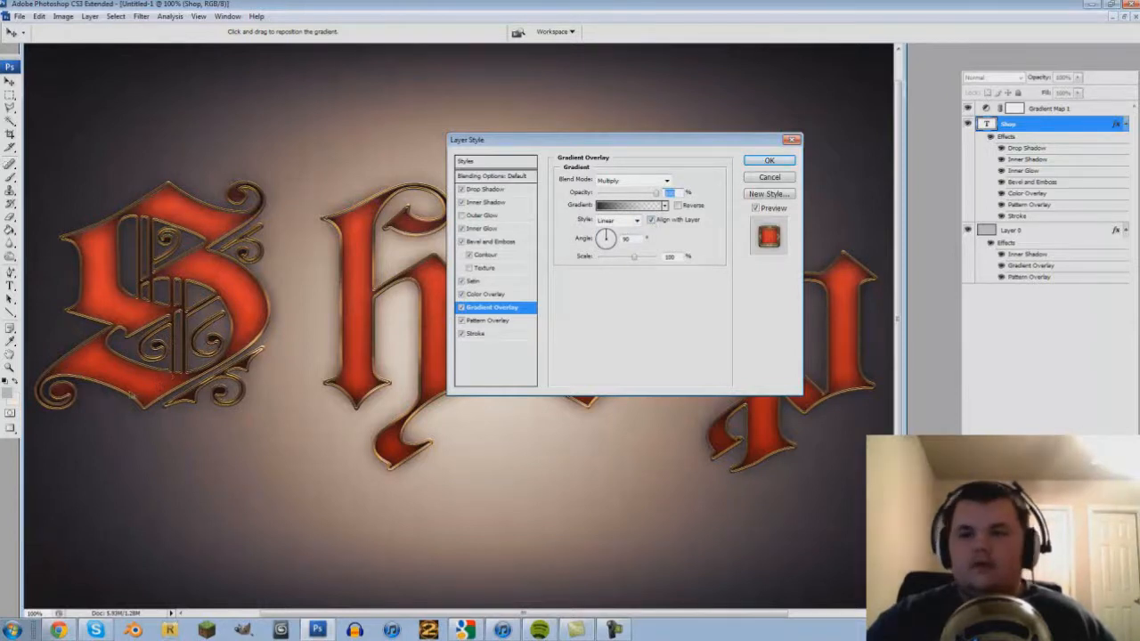
# Reposition the gradient overlay slightly upward on the lettering and apply the layer style.
pyautogui.moveTo(140, 399)
pyautogui.mouseDown()
pyautogui.moveTo(164, 408)
pyautogui.moveTo(135, 381)
pyautogui.mouseUp()
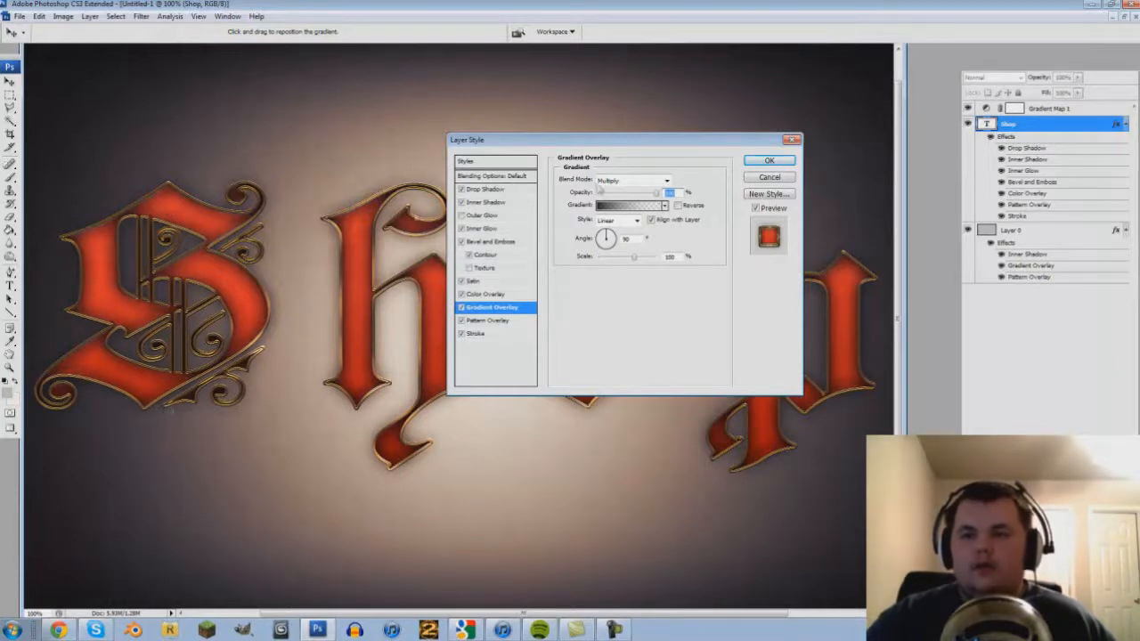
pyautogui.click(493, 203)
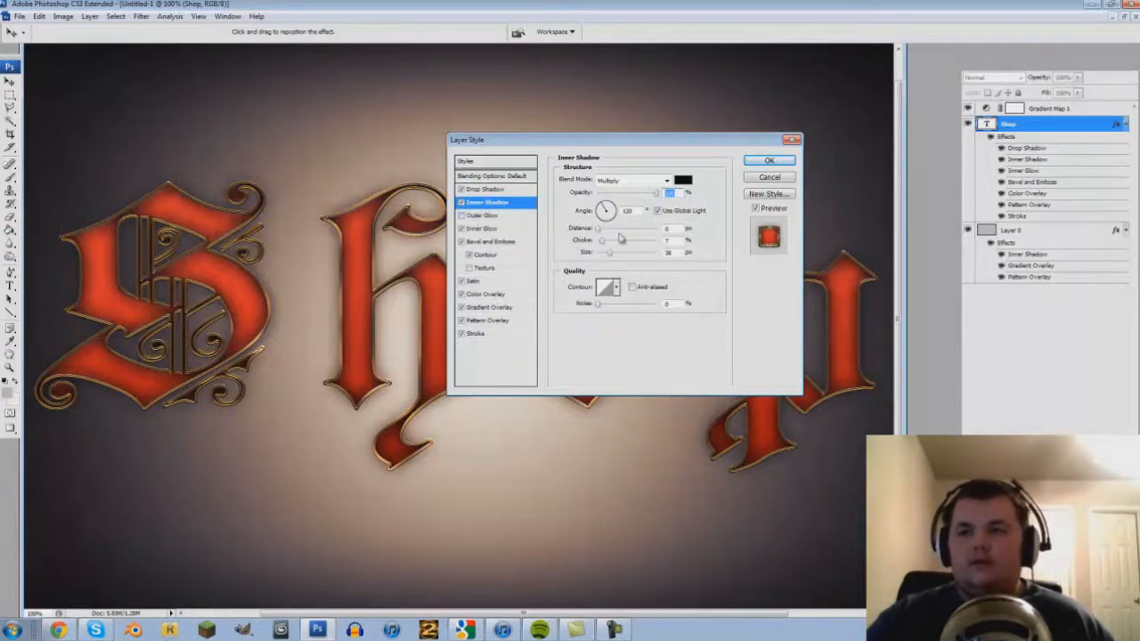
pyautogui.click(768, 165)
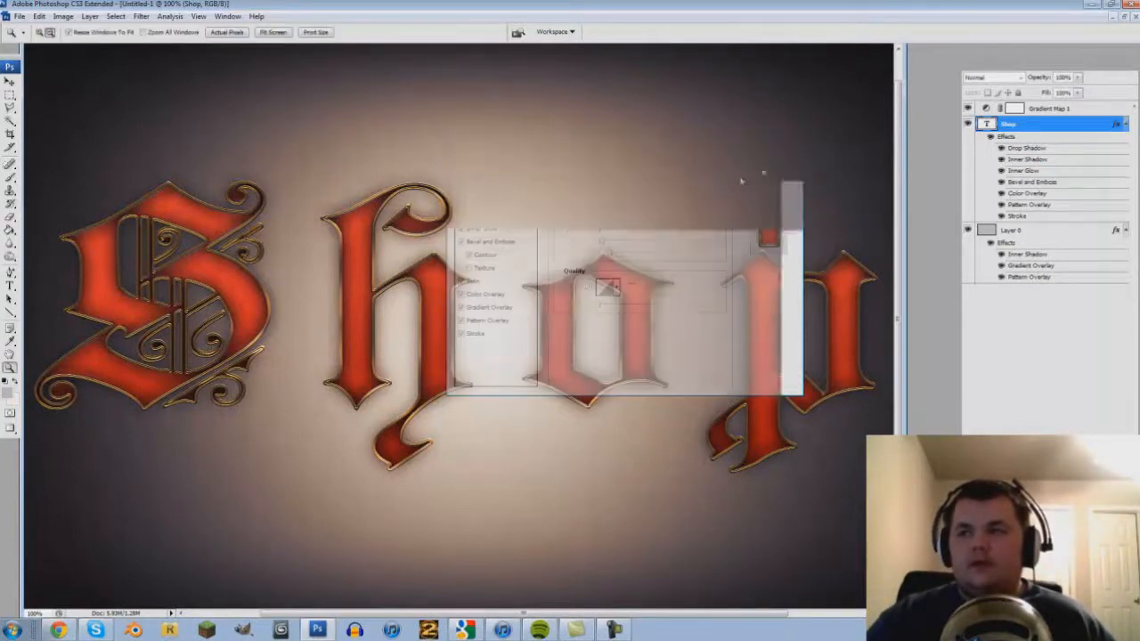
# Set the Shop text's stroke emboss to 276% depth, about 12 px size and 0 px soften.
pyautogui.click(272, 32)
pyautogui.click(230, 36)
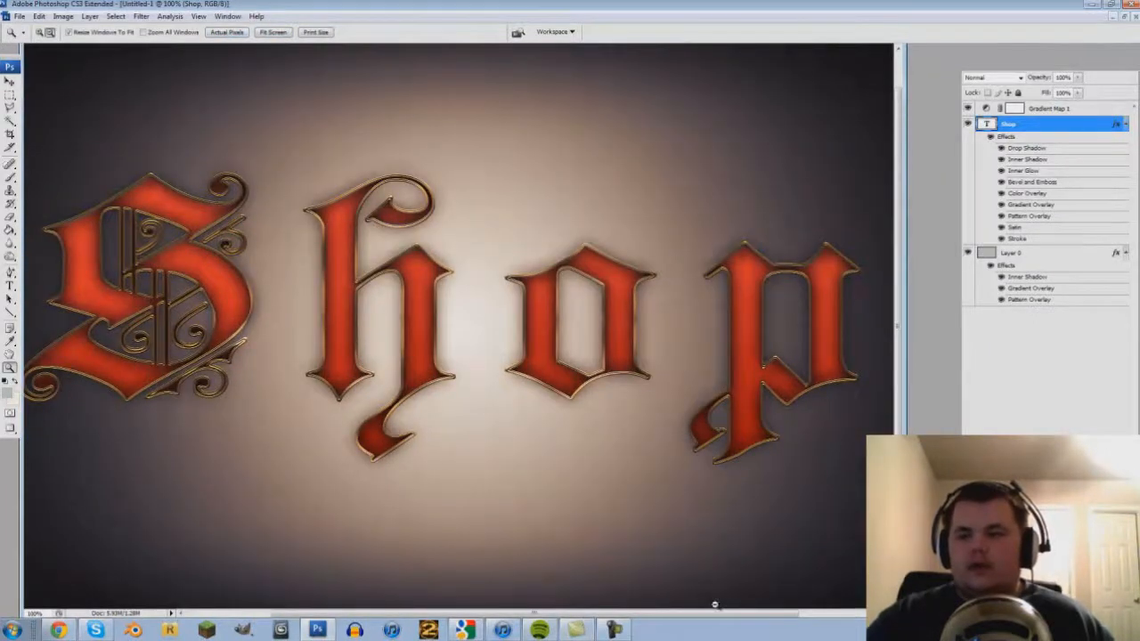
pyautogui.doubleClick(1043, 184)
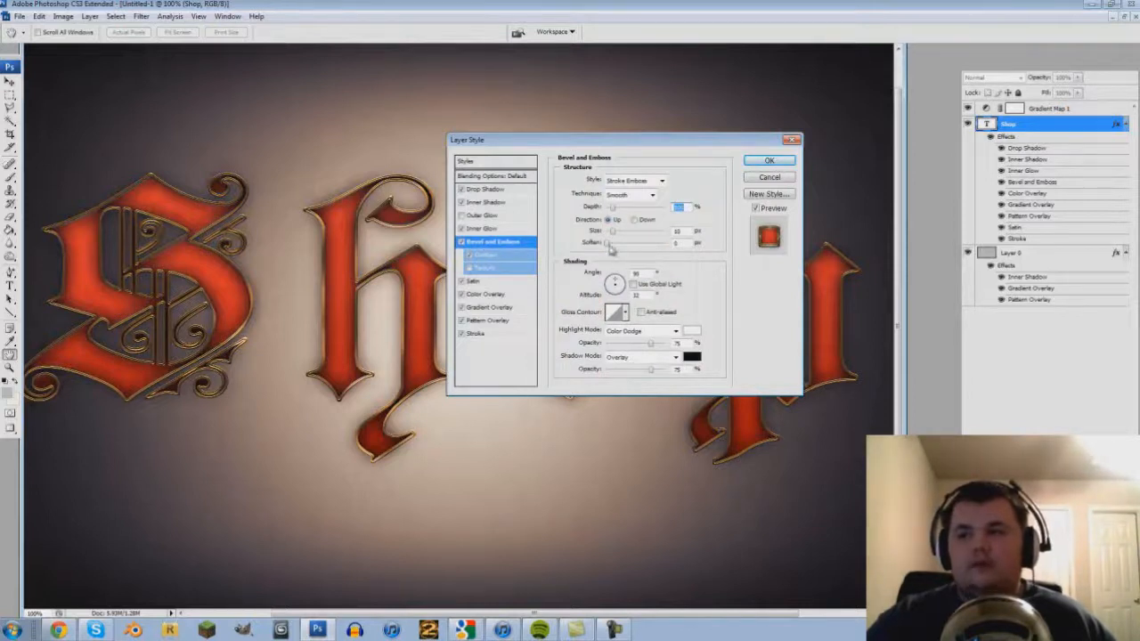
pyautogui.moveTo(609, 247); pyautogui.dragTo(632, 244)
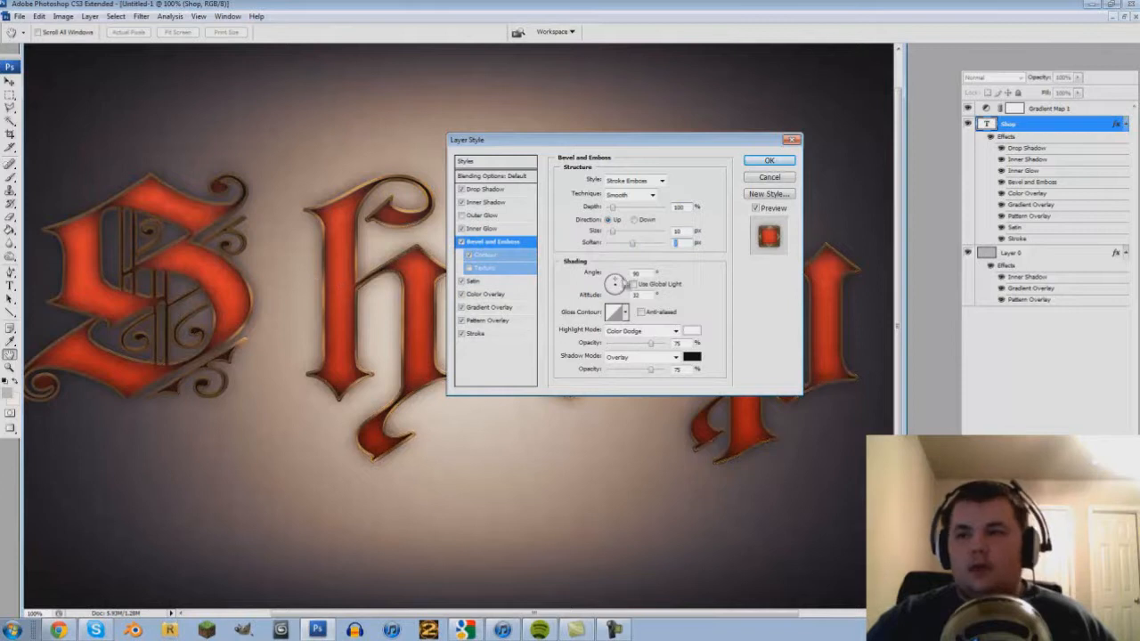
pyautogui.moveTo(560, 139); pyautogui.dragTo(639, 136)
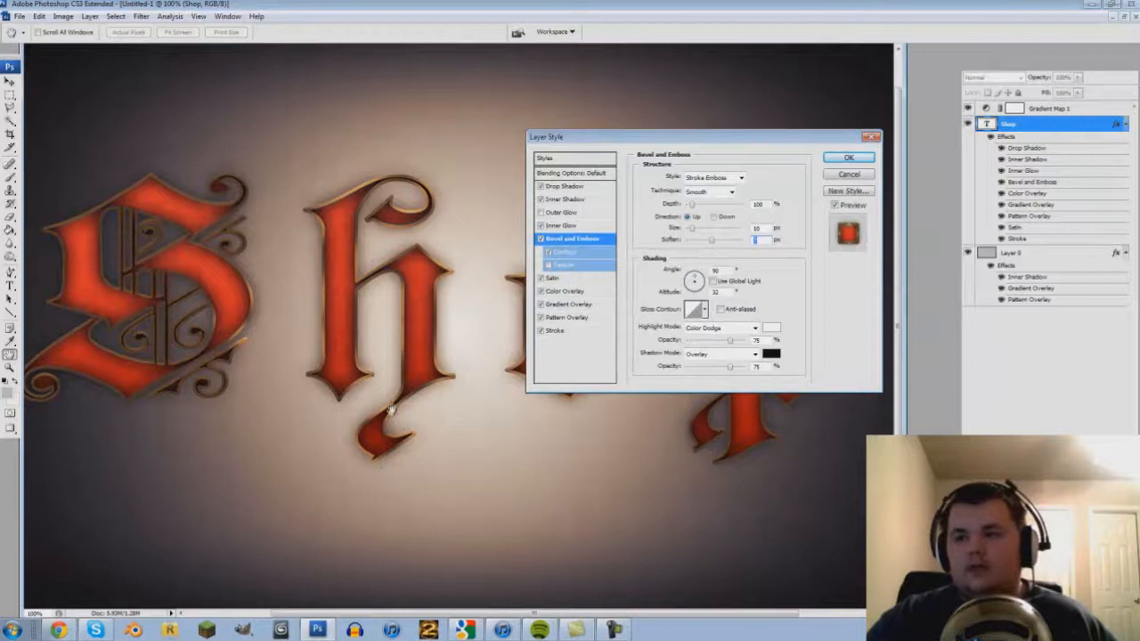
pyautogui.moveTo(586, 139); pyautogui.dragTo(299, 125)
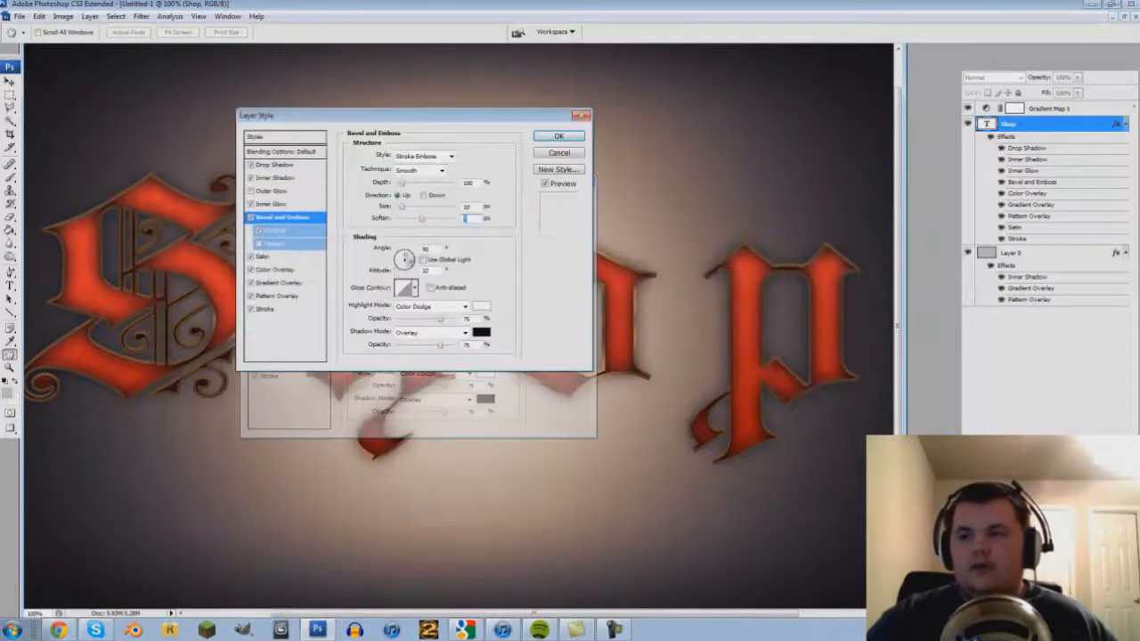
pyautogui.moveTo(425, 220); pyautogui.dragTo(392, 223)
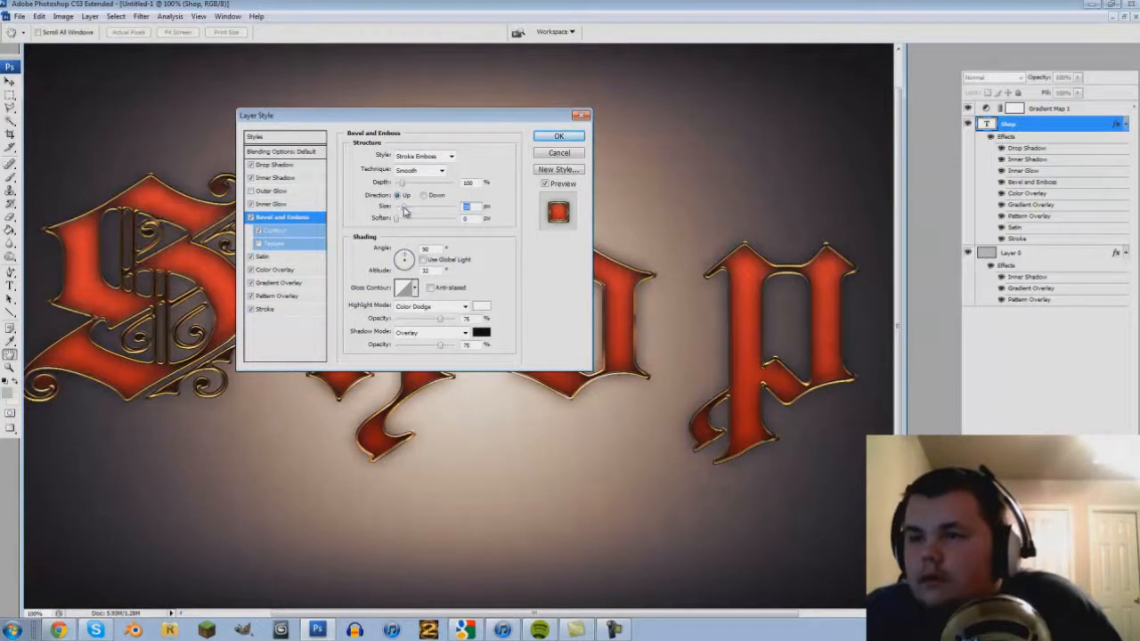
pyautogui.moveTo(404, 210); pyautogui.dragTo(401, 210)
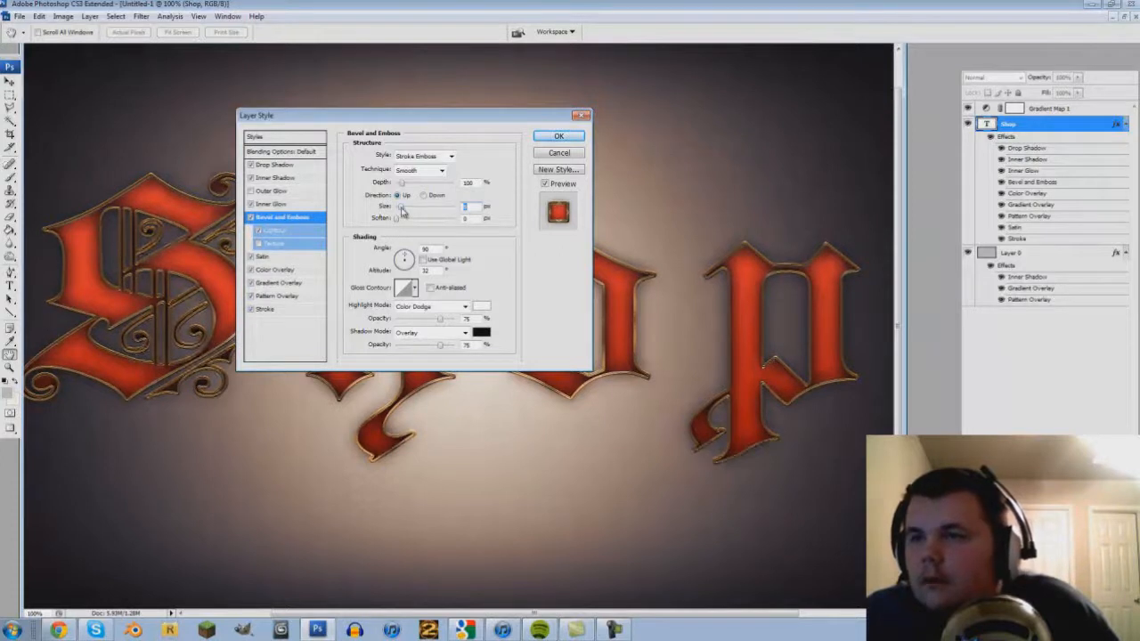
pyautogui.click(412, 183)
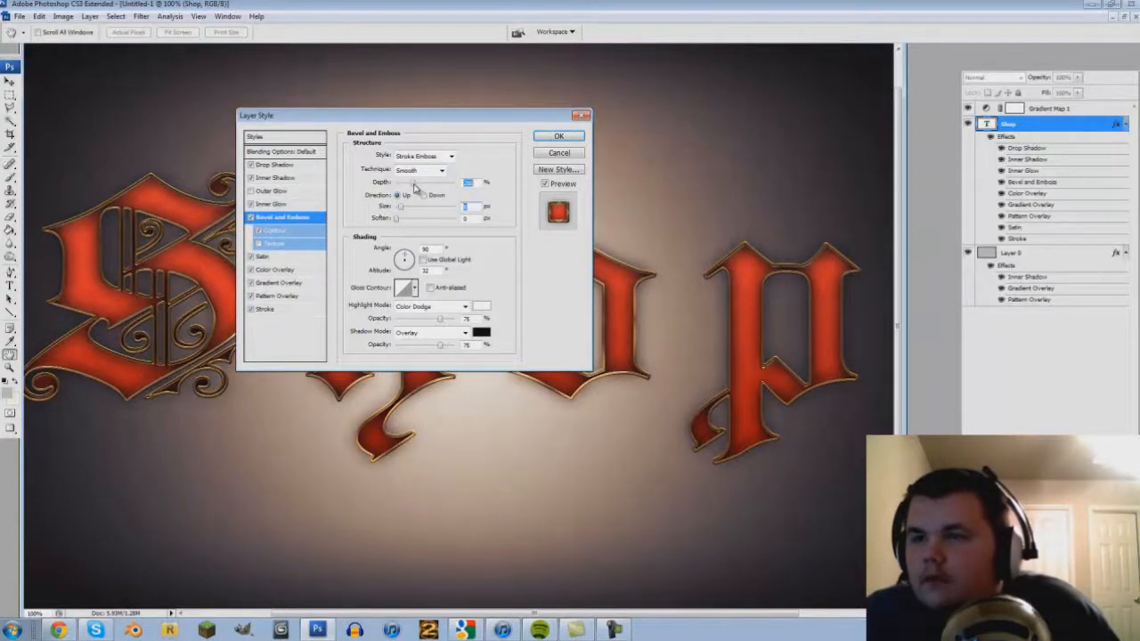
pyautogui.moveTo(401, 210); pyautogui.dragTo(402, 210)
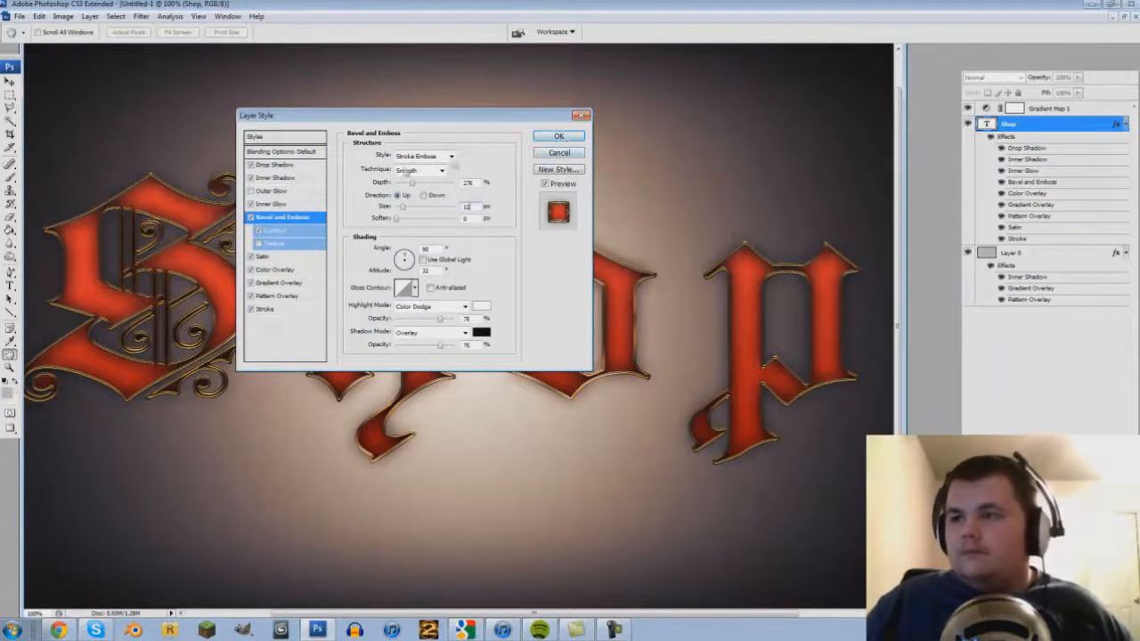
# Check the inner shadow settings, compare the text with and without inner glow, and apply the layer style with inner glow on.
pyautogui.click(276, 178)
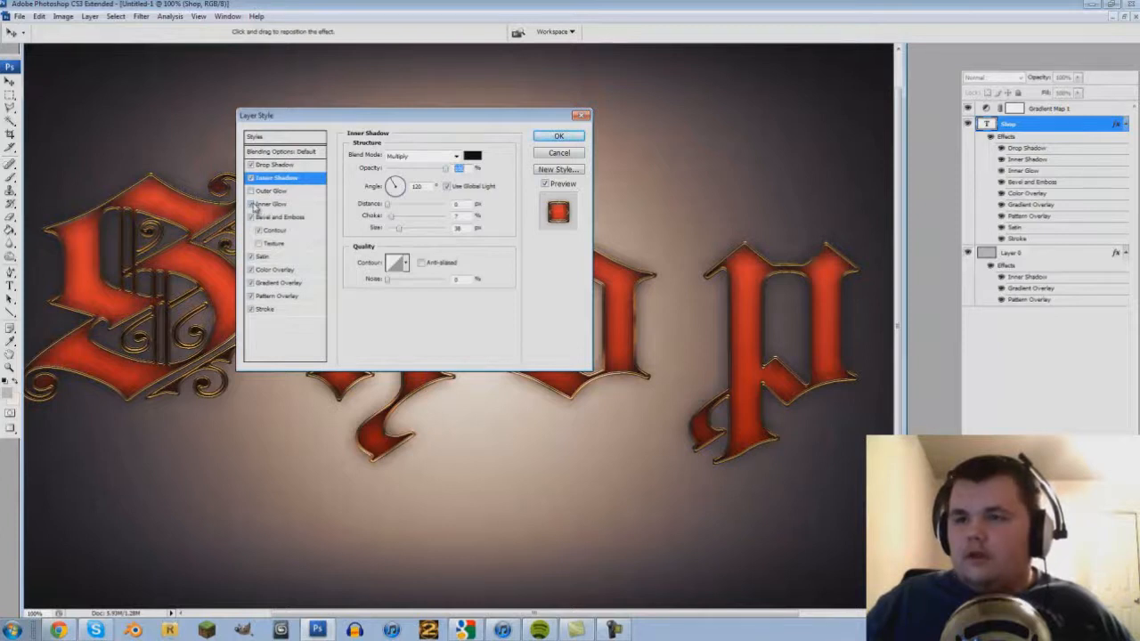
pyautogui.click(253, 204)
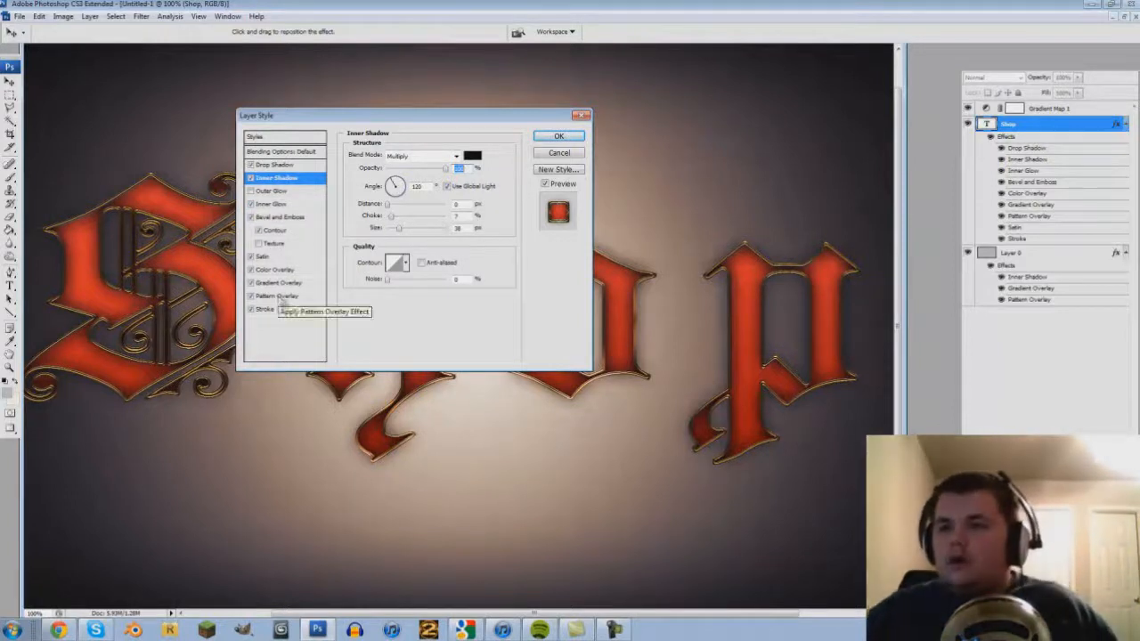
pyautogui.click(556, 136)
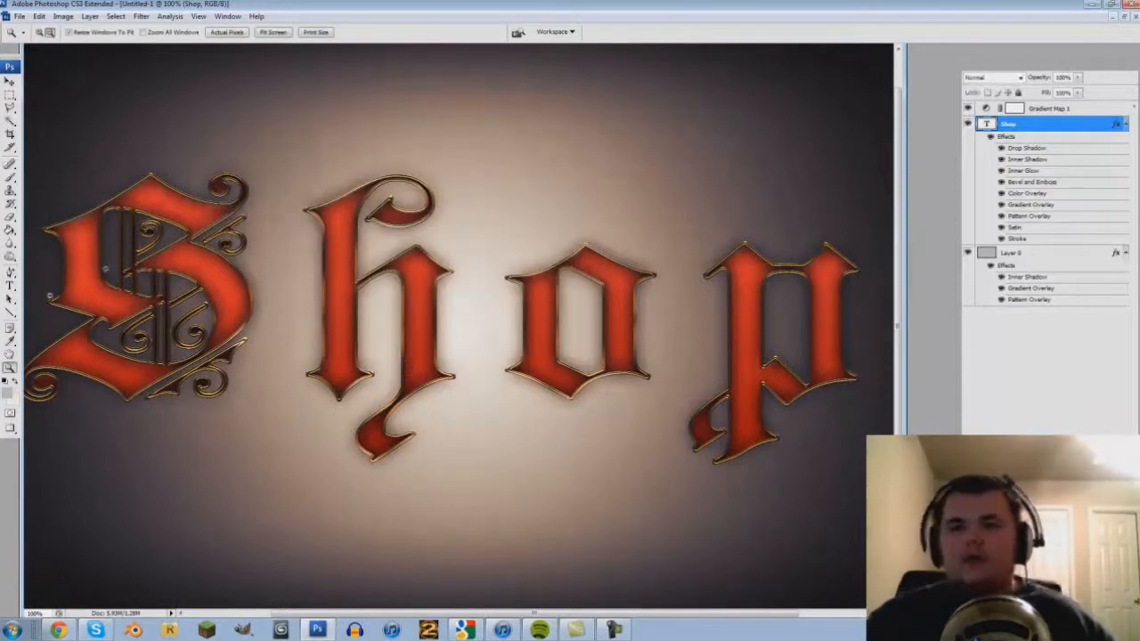
# Review the finished Shop lettering as a whole and at actual-pixel size.
pyautogui.click(274, 33)
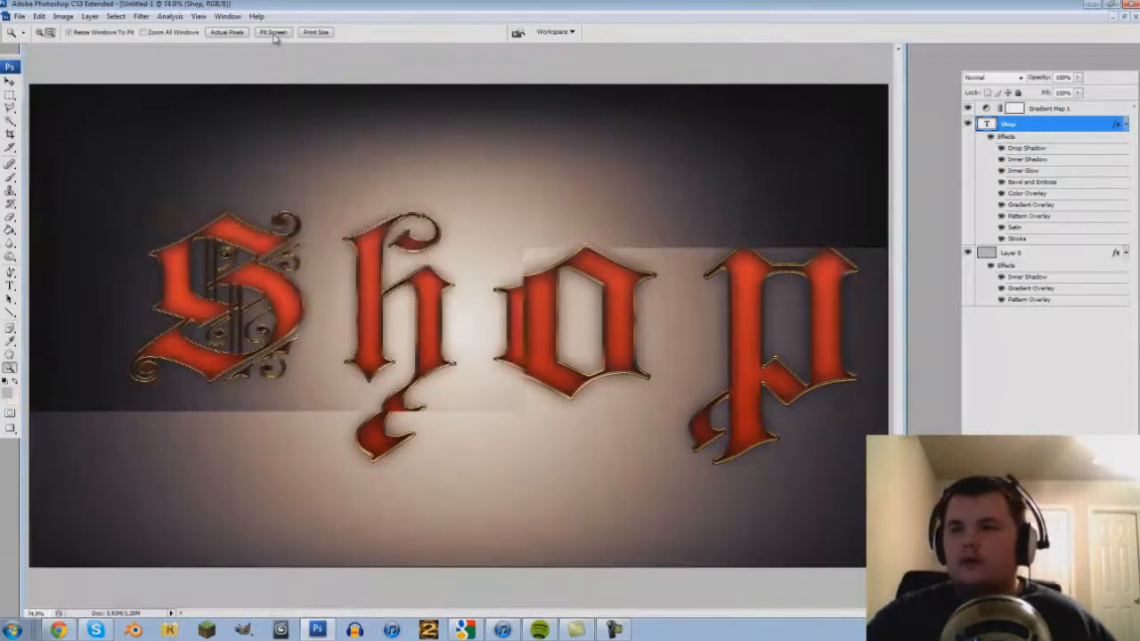
pyautogui.click(233, 33)
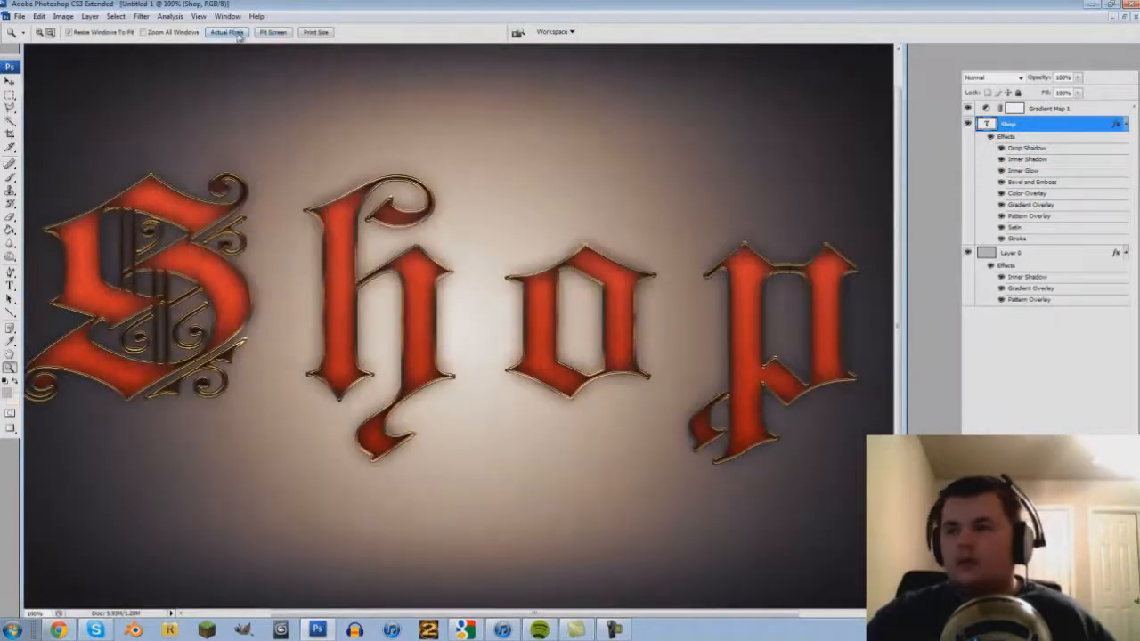
pyautogui.moveTo(642, 611); pyautogui.dragTo(633, 610)
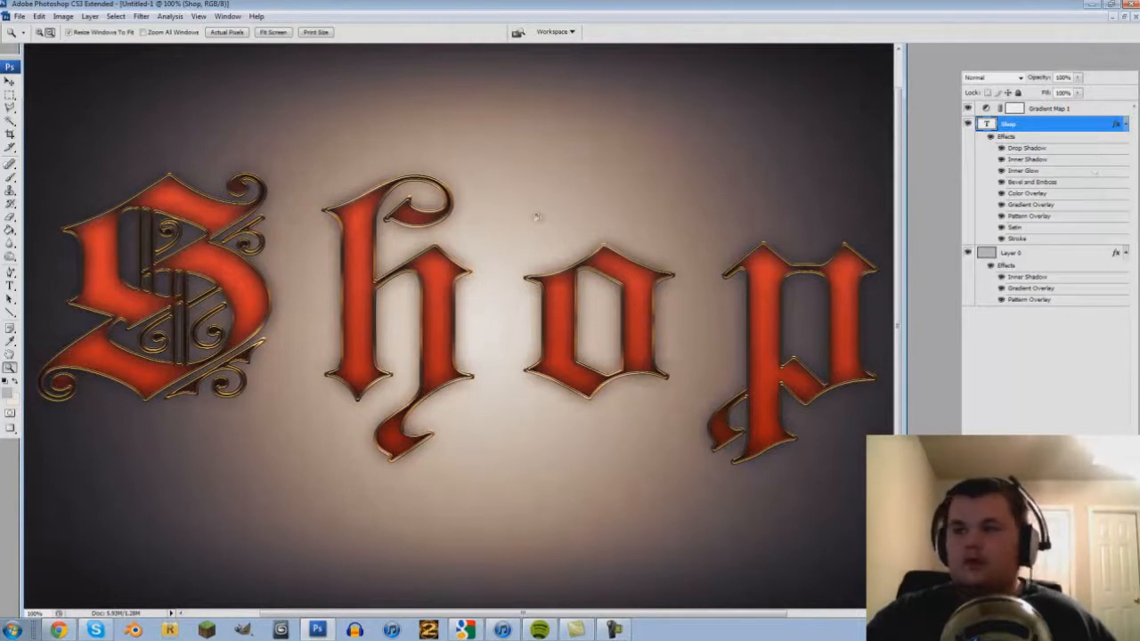
pyautogui.moveTo(378, 119); pyautogui.dragTo(486, 162)
pyautogui.click(661, 175)
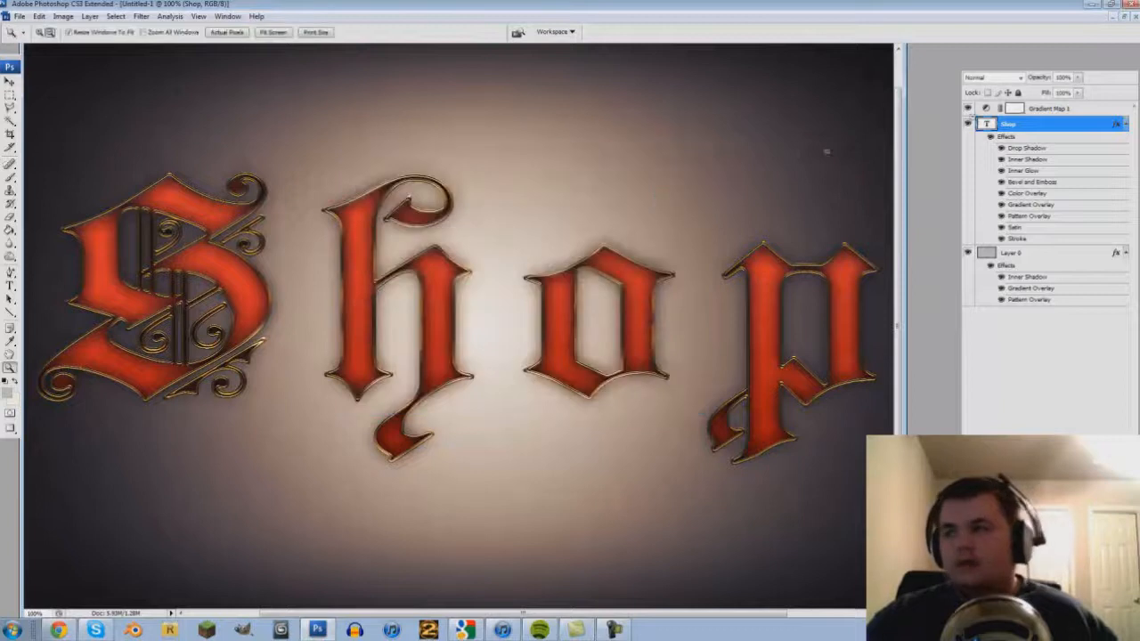
# Flatten the image into a single background layer.
pyautogui.rightClick(1020, 130)
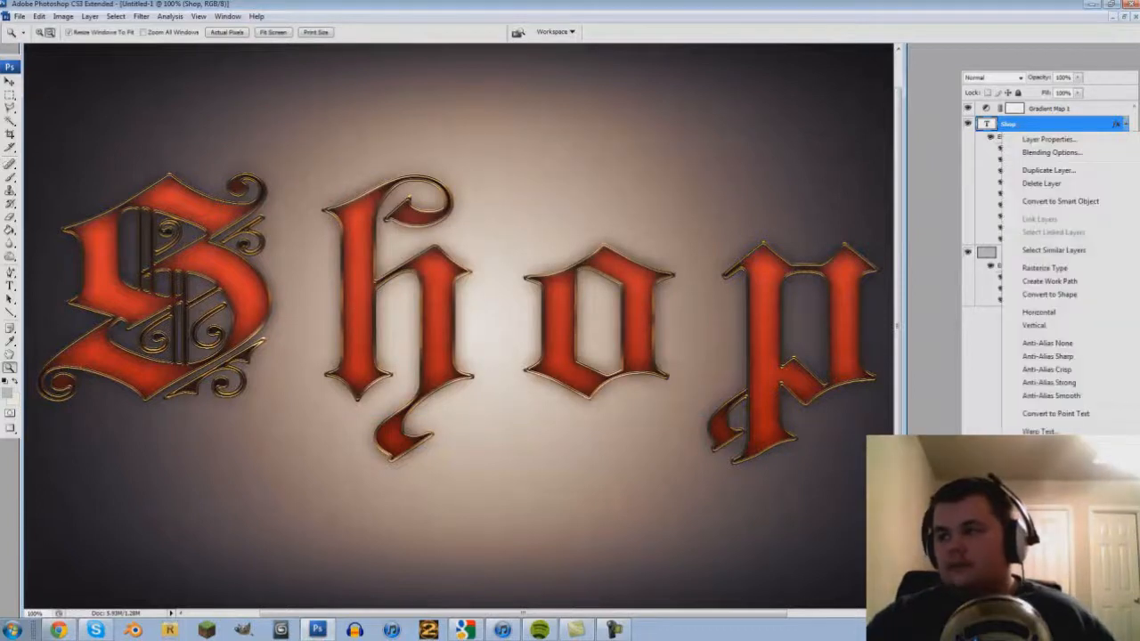
pyautogui.click(974, 375)
pyautogui.rightClick(1034, 256)
pyautogui.click(1050, 272)
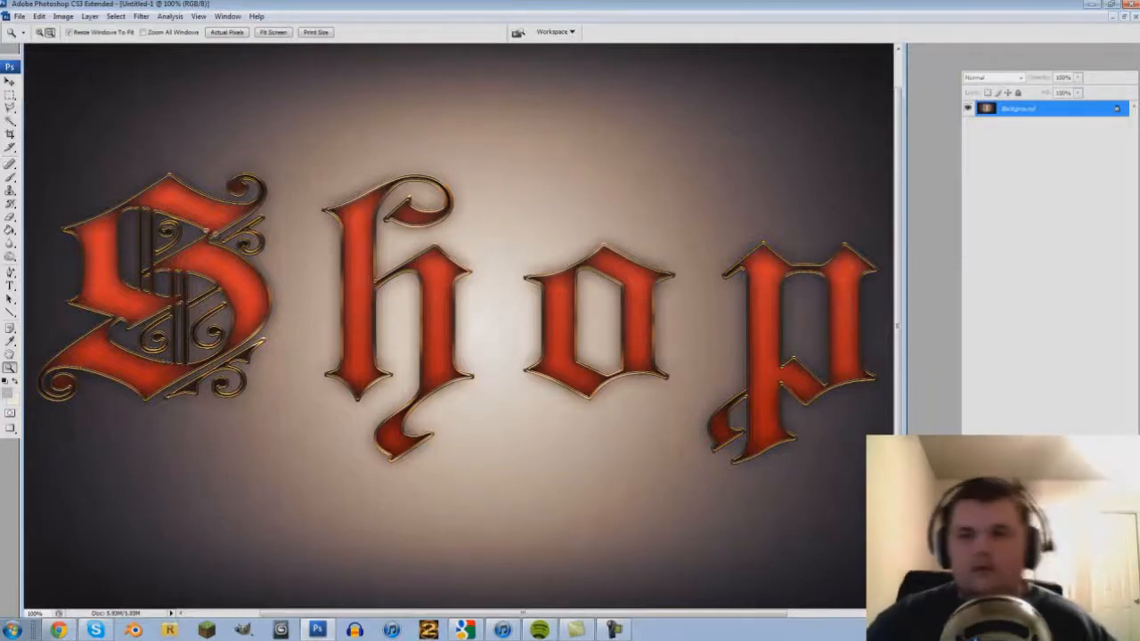
# Add 3% uniform monochromatic noise to the flattened image and fit the whole artwork in view.
pyautogui.click(89, 16)
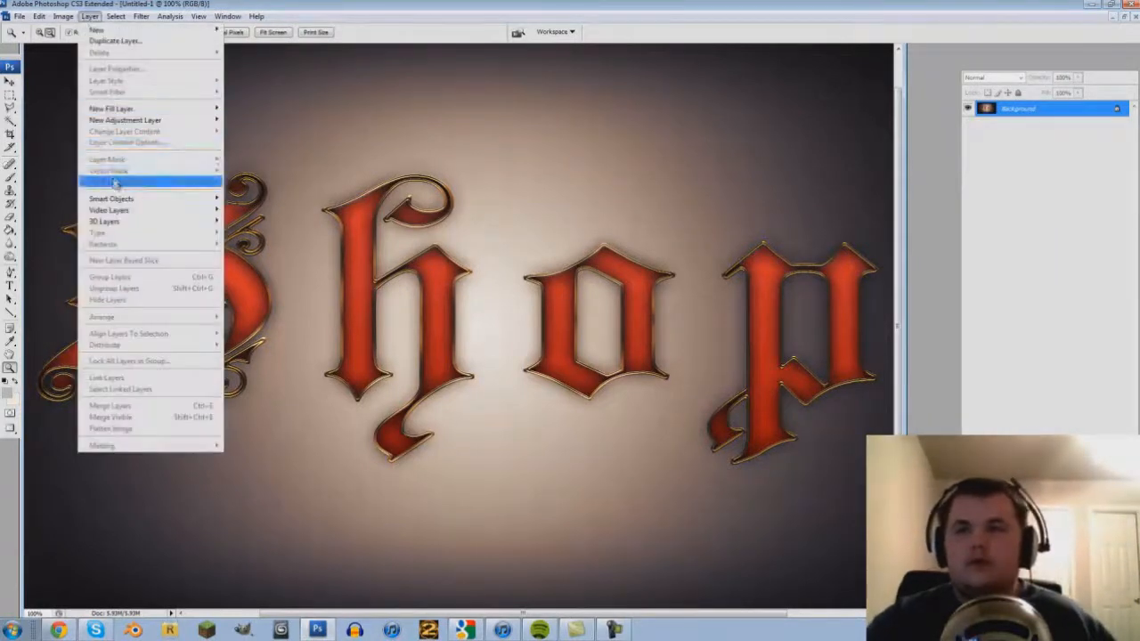
pyautogui.moveTo(141, 16)
pyautogui.moveTo(151, 170)
pyautogui.click(310, 172)
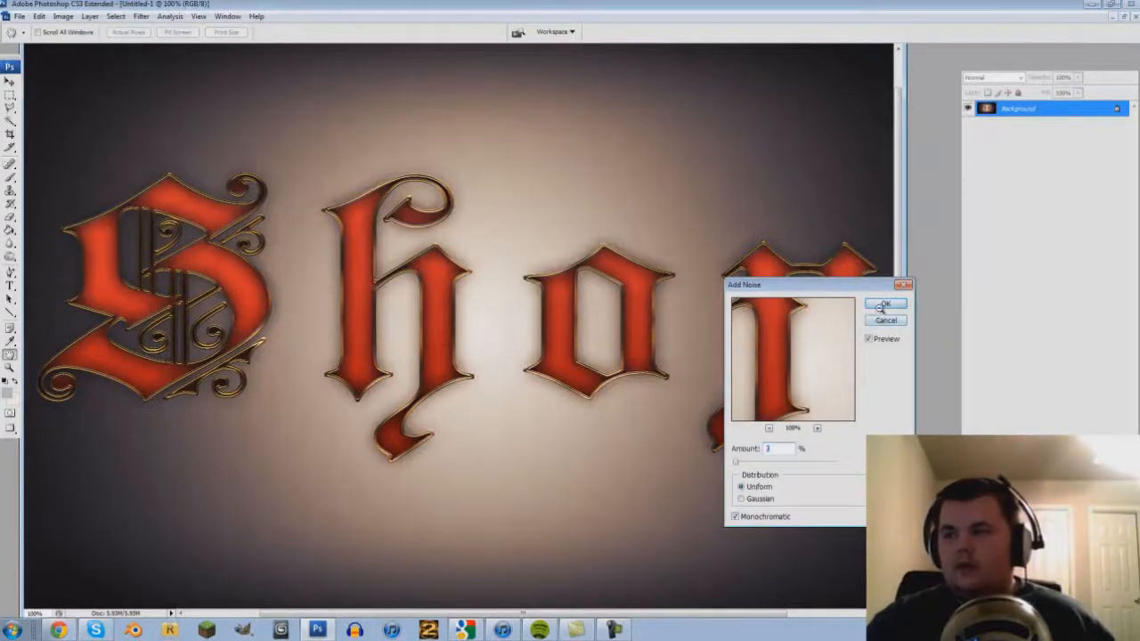
pyautogui.click(885, 306)
pyautogui.click(267, 33)
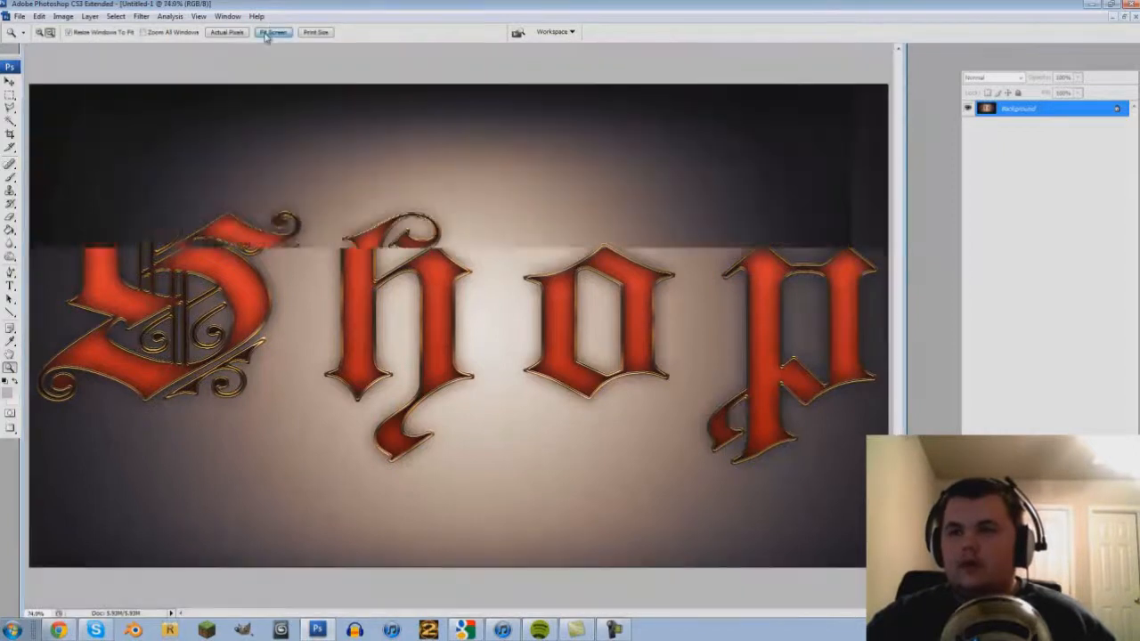